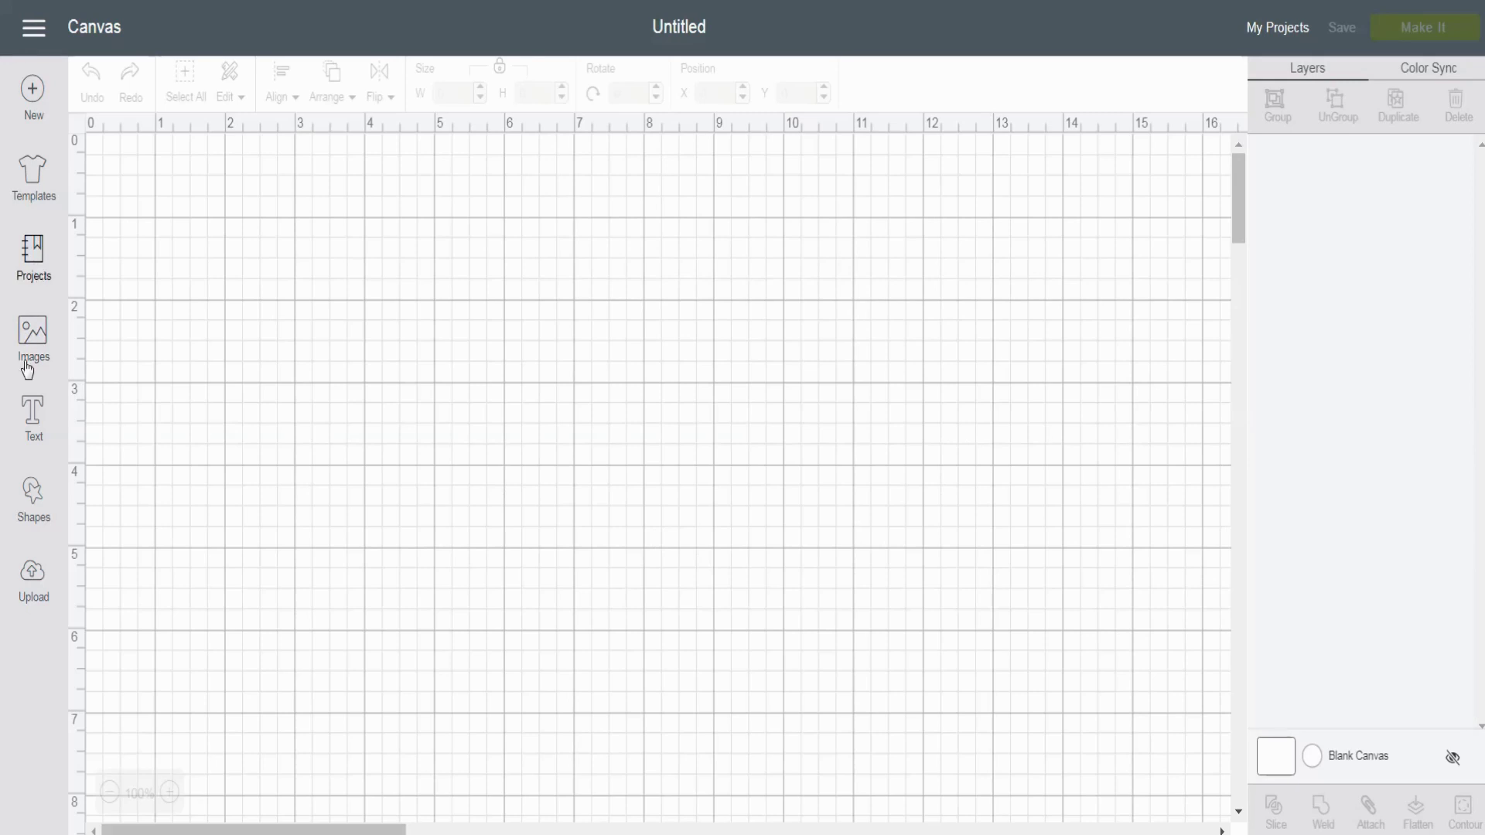
Step: Search the image library for "heart" and filter the results to free images
{"action": "left_click", "coordinate": [31, 324]}
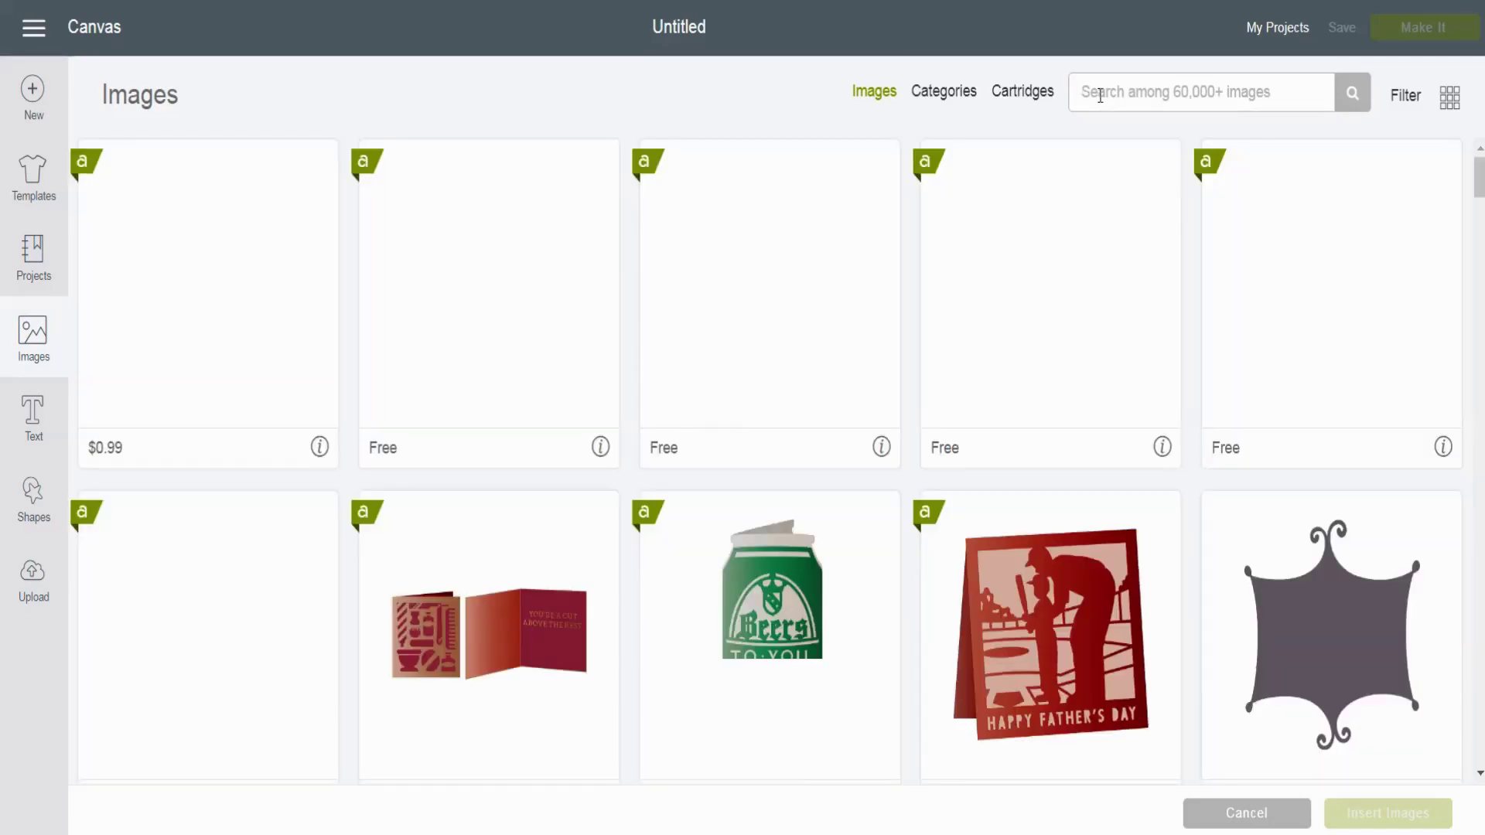
{"action": "left_click", "coordinate": [1100, 95]}
{"action": "type", "text": "heart"}
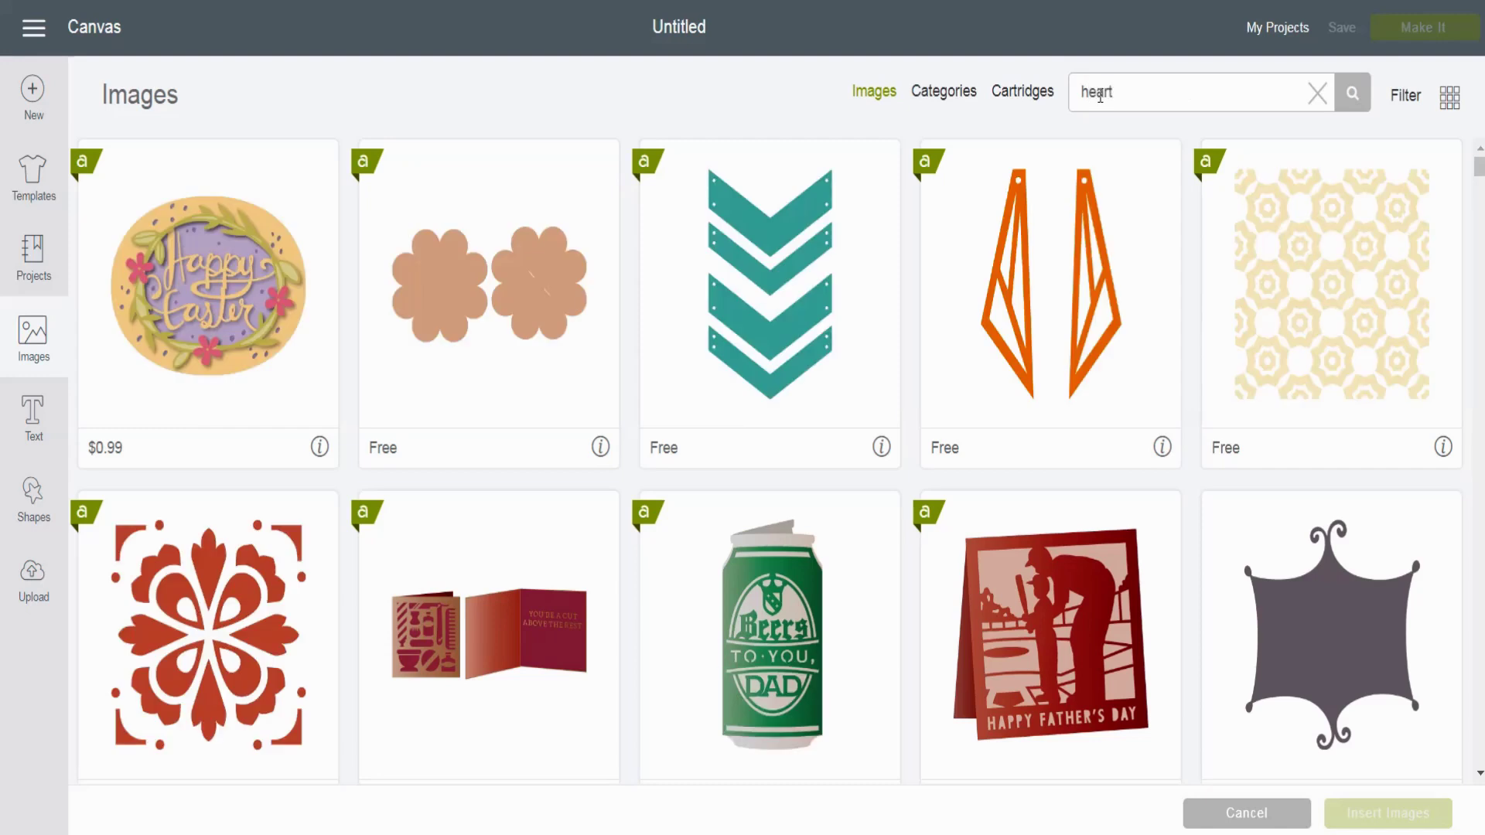
{"action": "left_click", "coordinate": [1406, 96]}
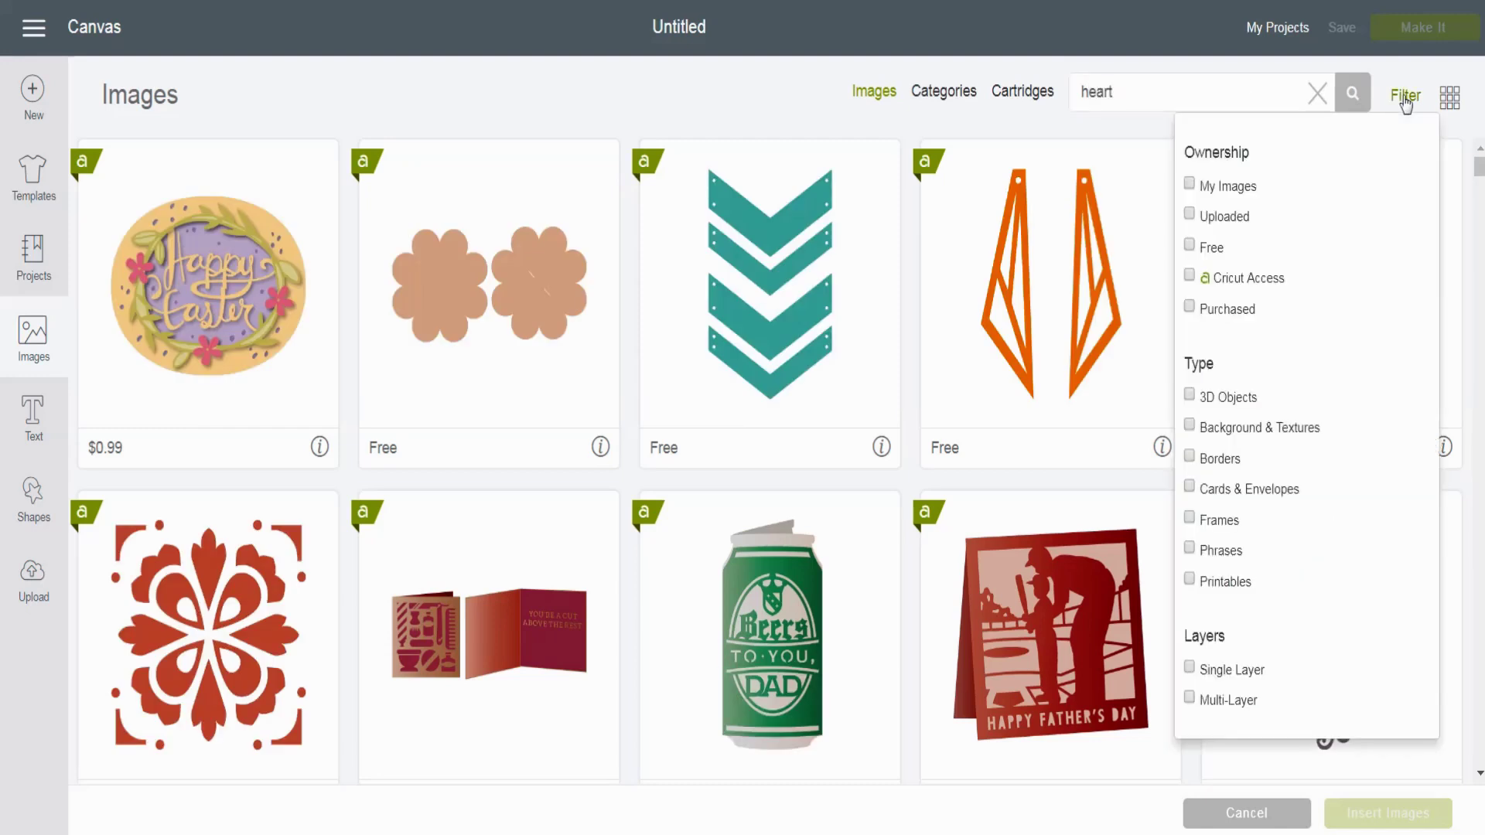
{"action": "left_click", "coordinate": [1202, 251]}
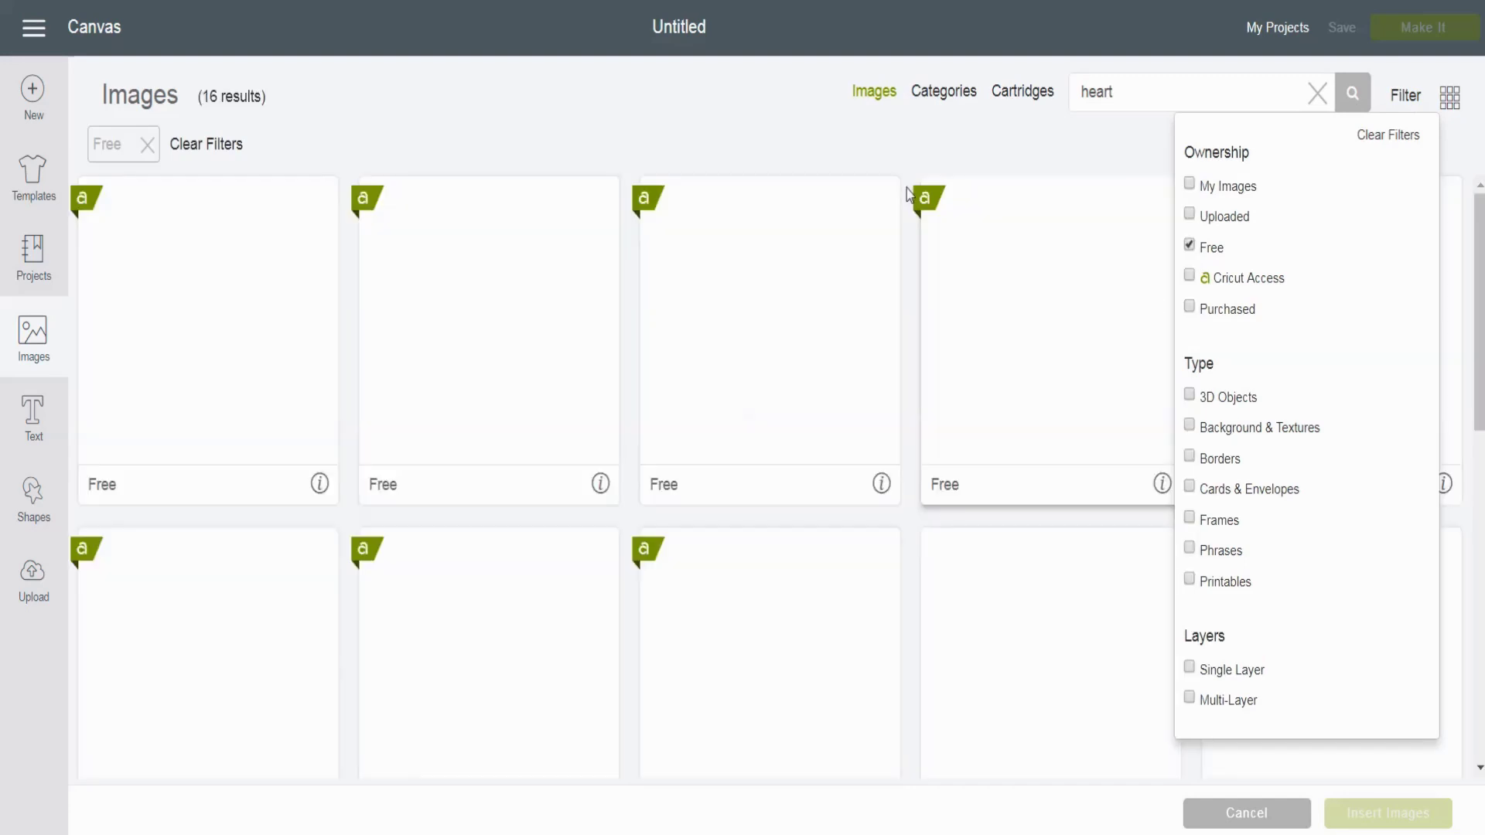
{"action": "left_click", "coordinate": [748, 112]}
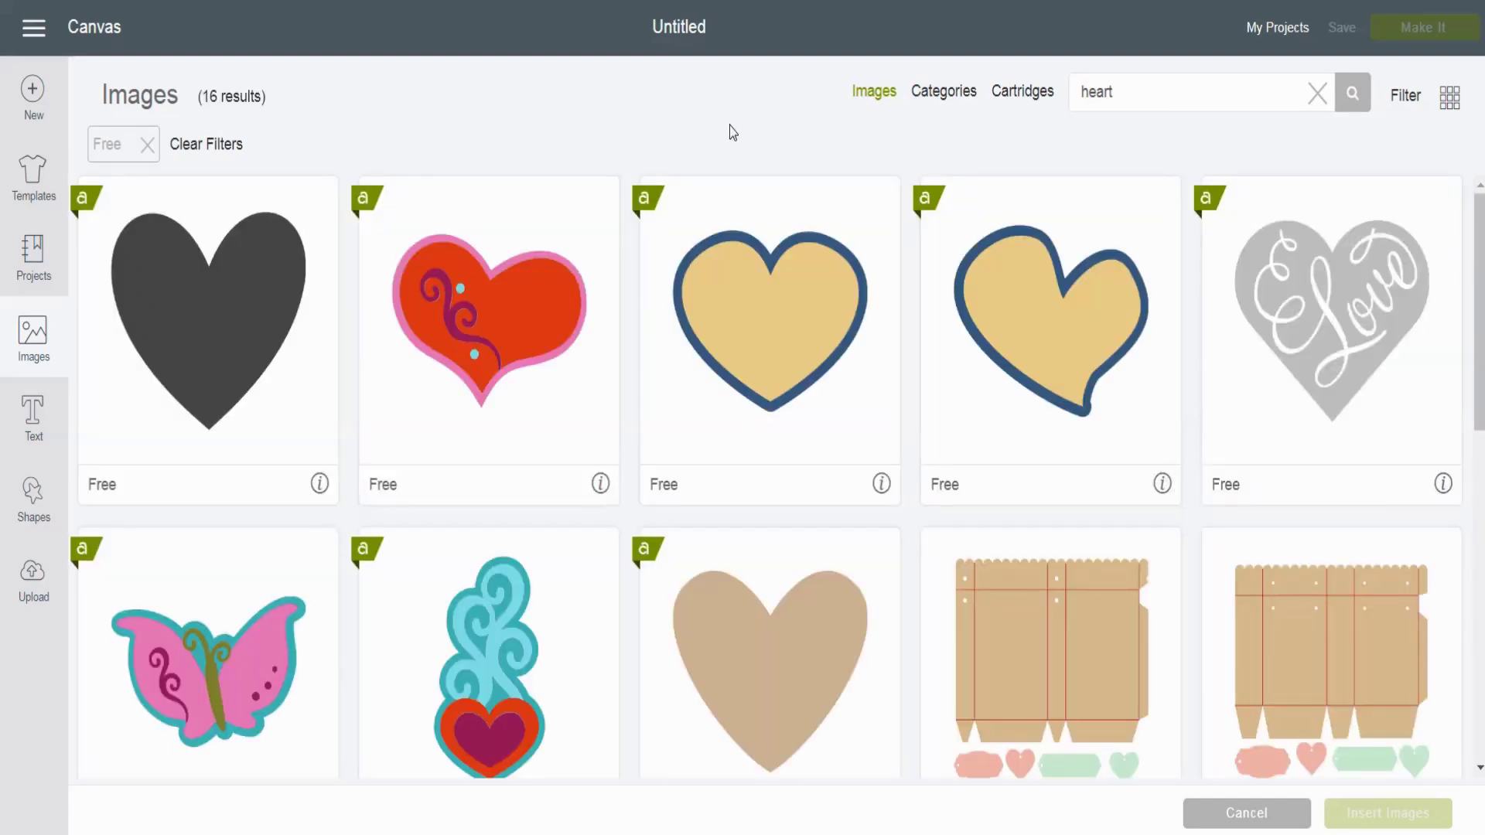
Step: Insert the red heart with the swirl and pink outline, and move it to about X 9.5, Y 1.07 on the canvas
{"action": "left_click", "coordinate": [497, 323]}
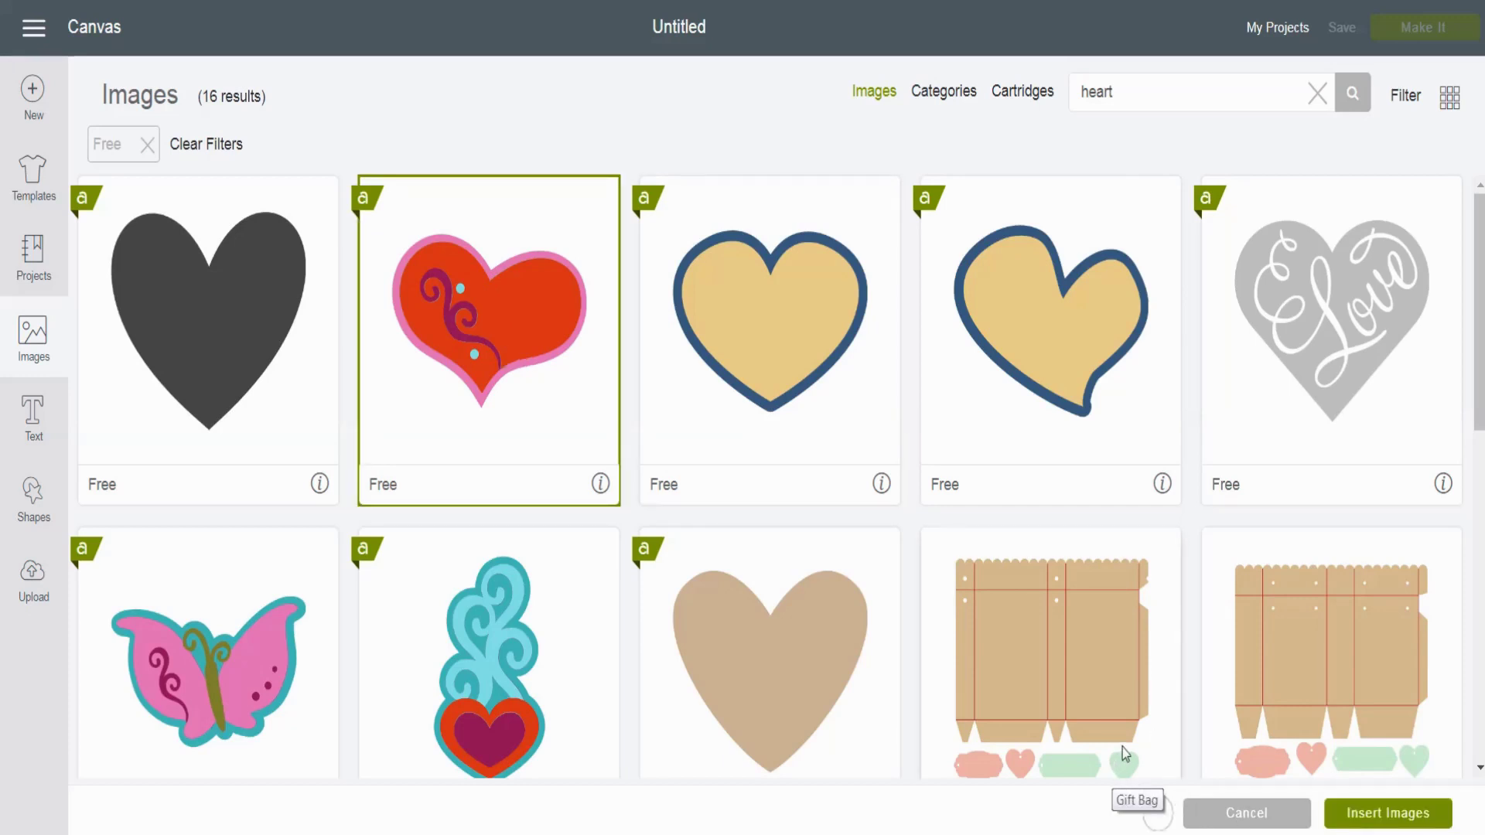
{"action": "left_click", "coordinate": [1406, 814]}
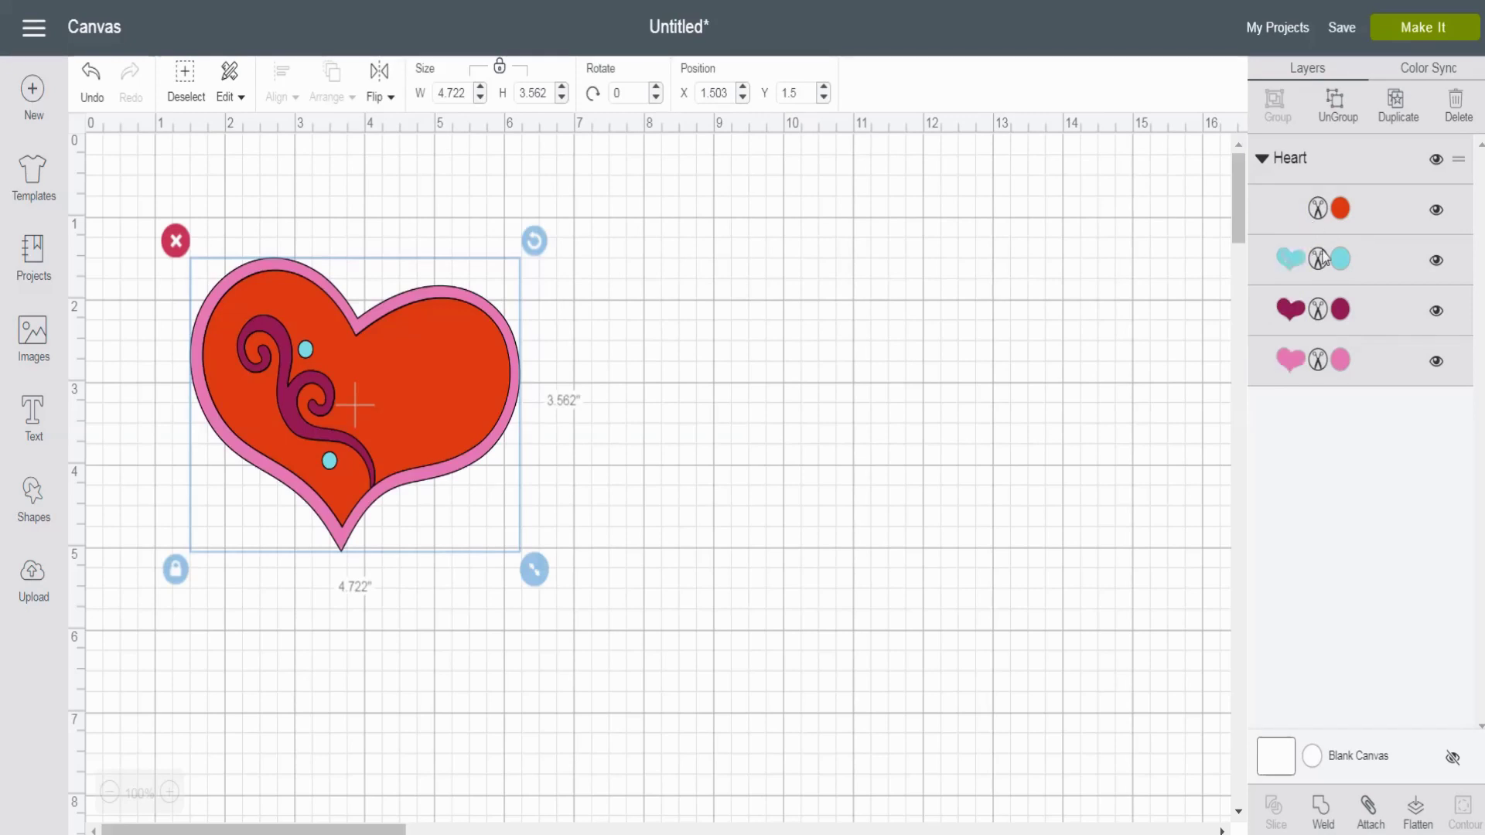
{"action": "left_click_drag", "start_coordinate": [369, 382], "coordinate": [966, 339]}
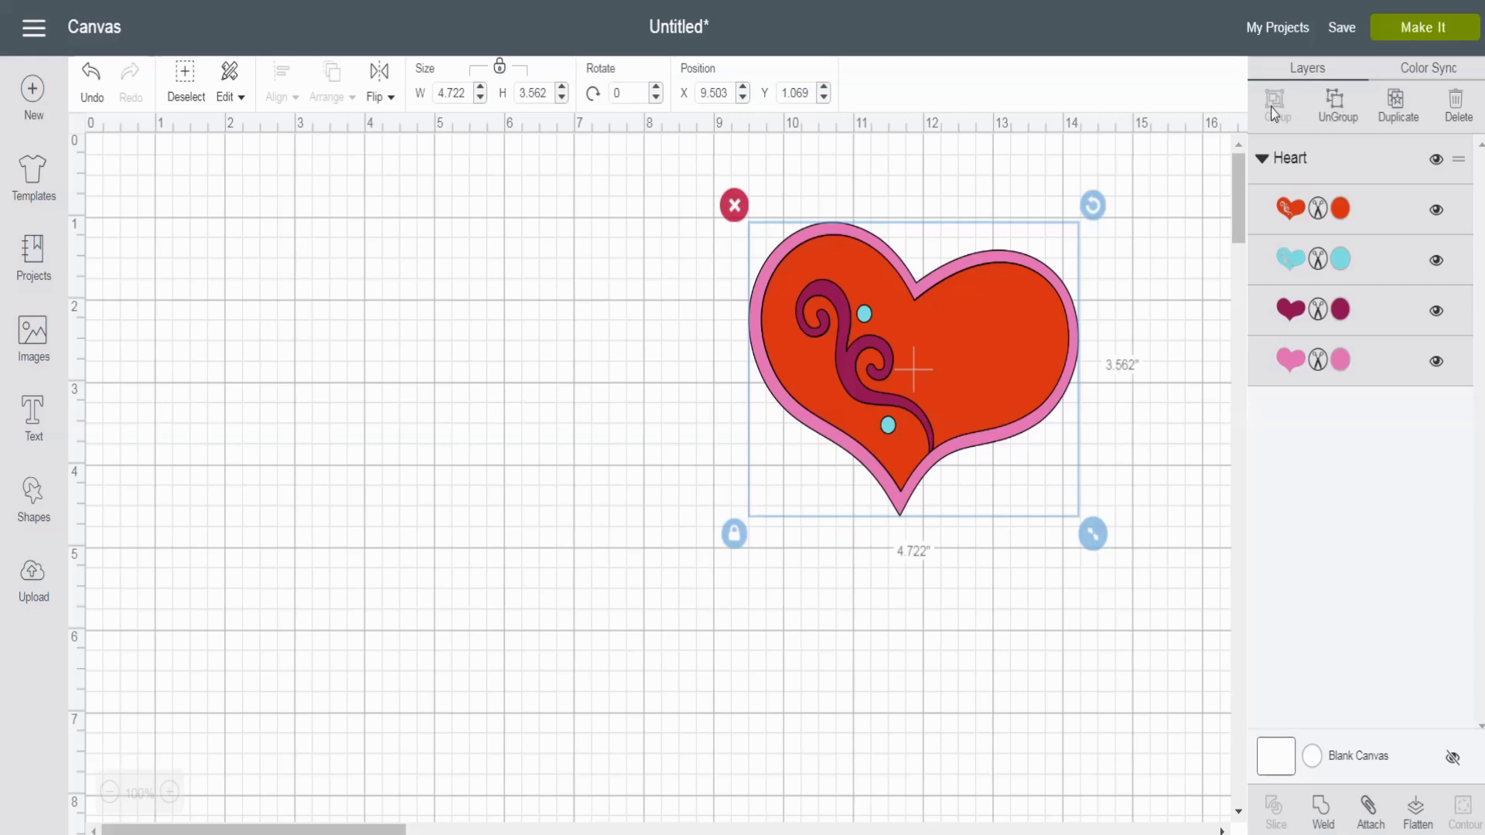
Step: Ungroup the heart and spread its red, turquoise, maroon and pink layers apart across the canvas
{"action": "left_click", "coordinate": [1336, 114]}
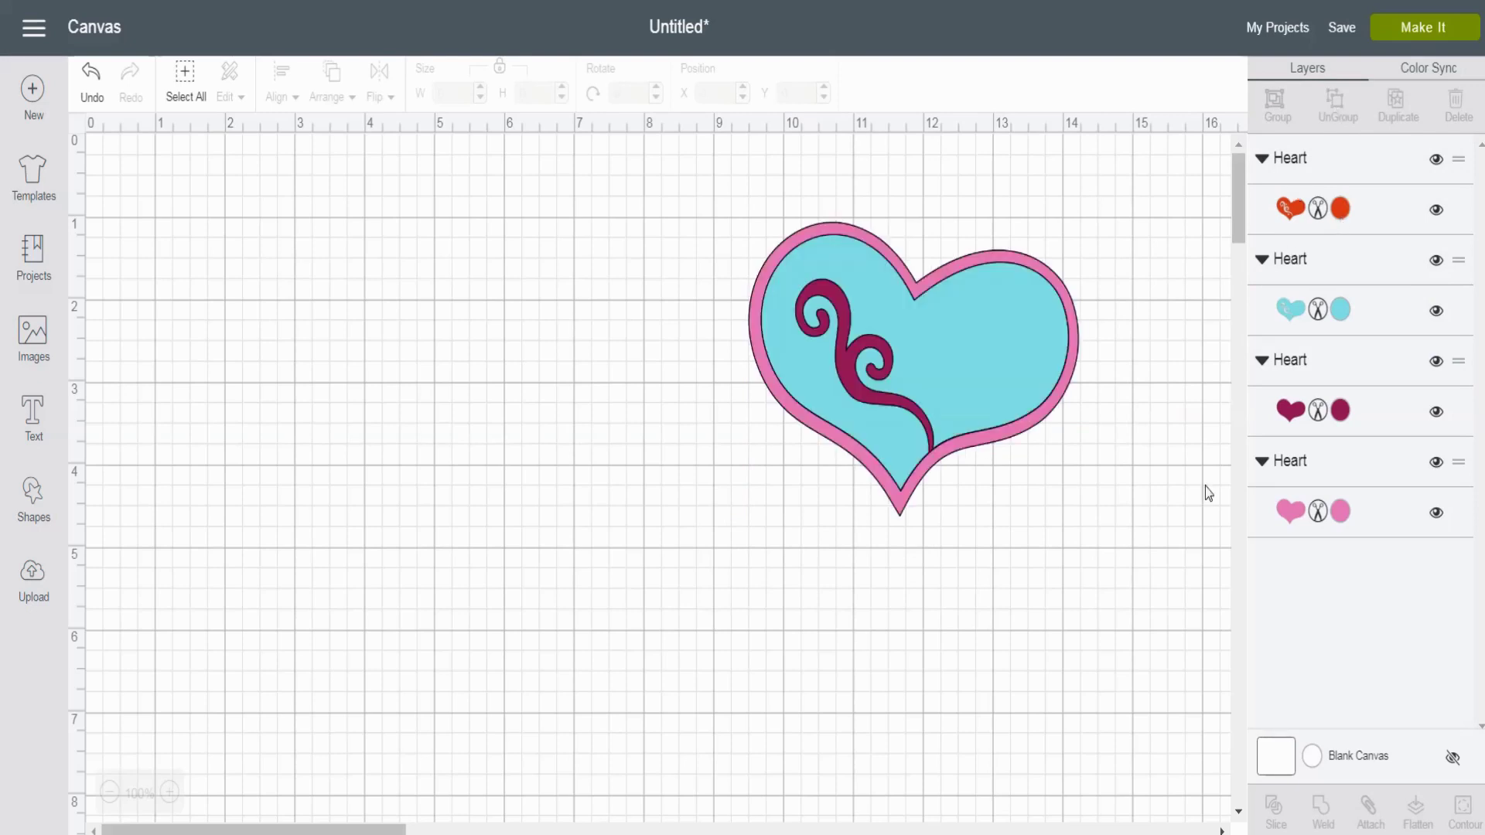
{"action": "left_click_drag", "start_coordinate": [1000, 340], "coordinate": [610, 612]}
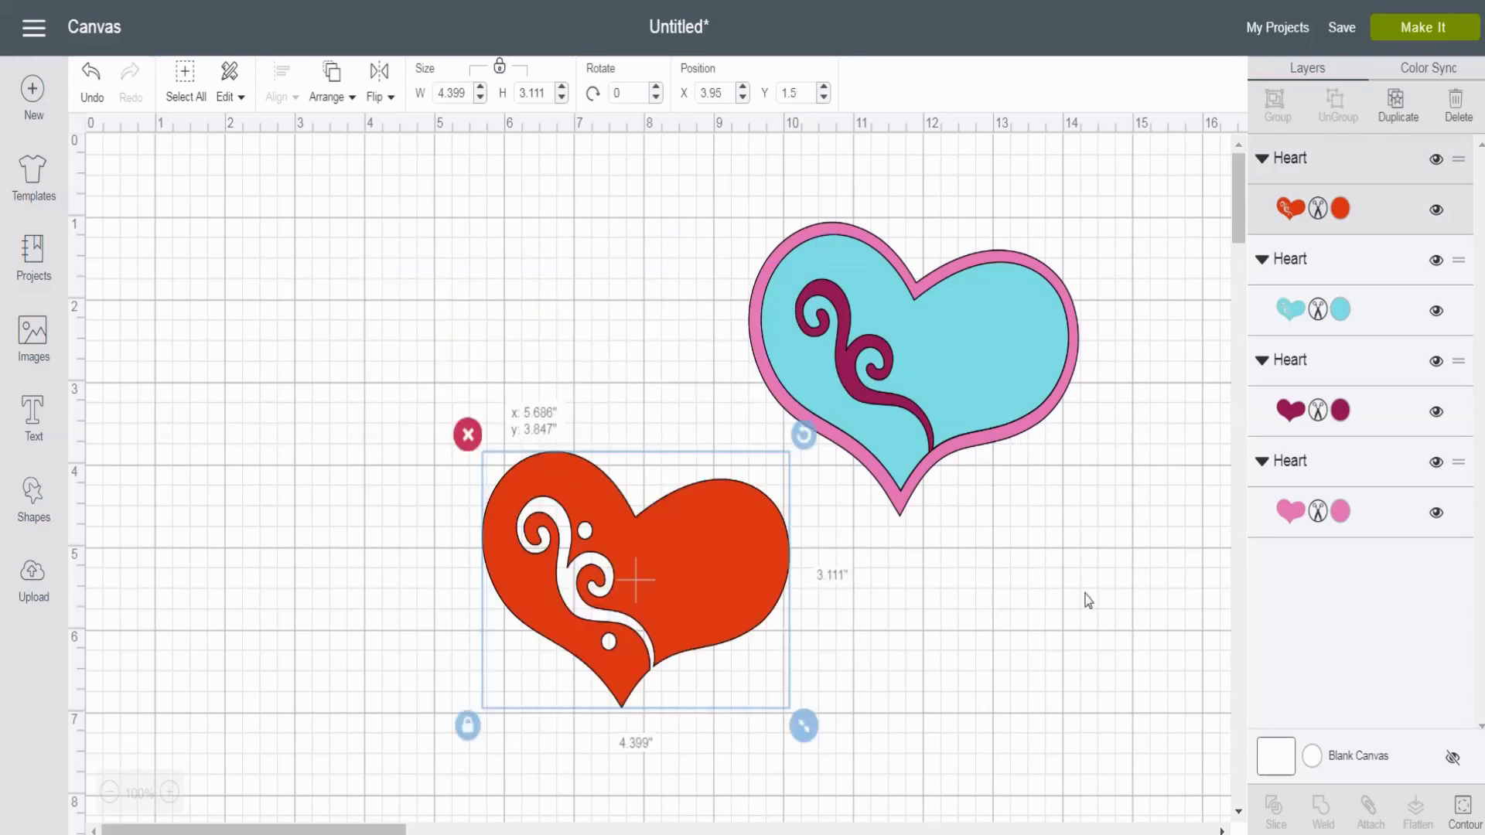
{"action": "left_click_drag", "start_coordinate": [1009, 318], "coordinate": [1031, 466]}
{"action": "left_click", "coordinate": [1007, 311]}
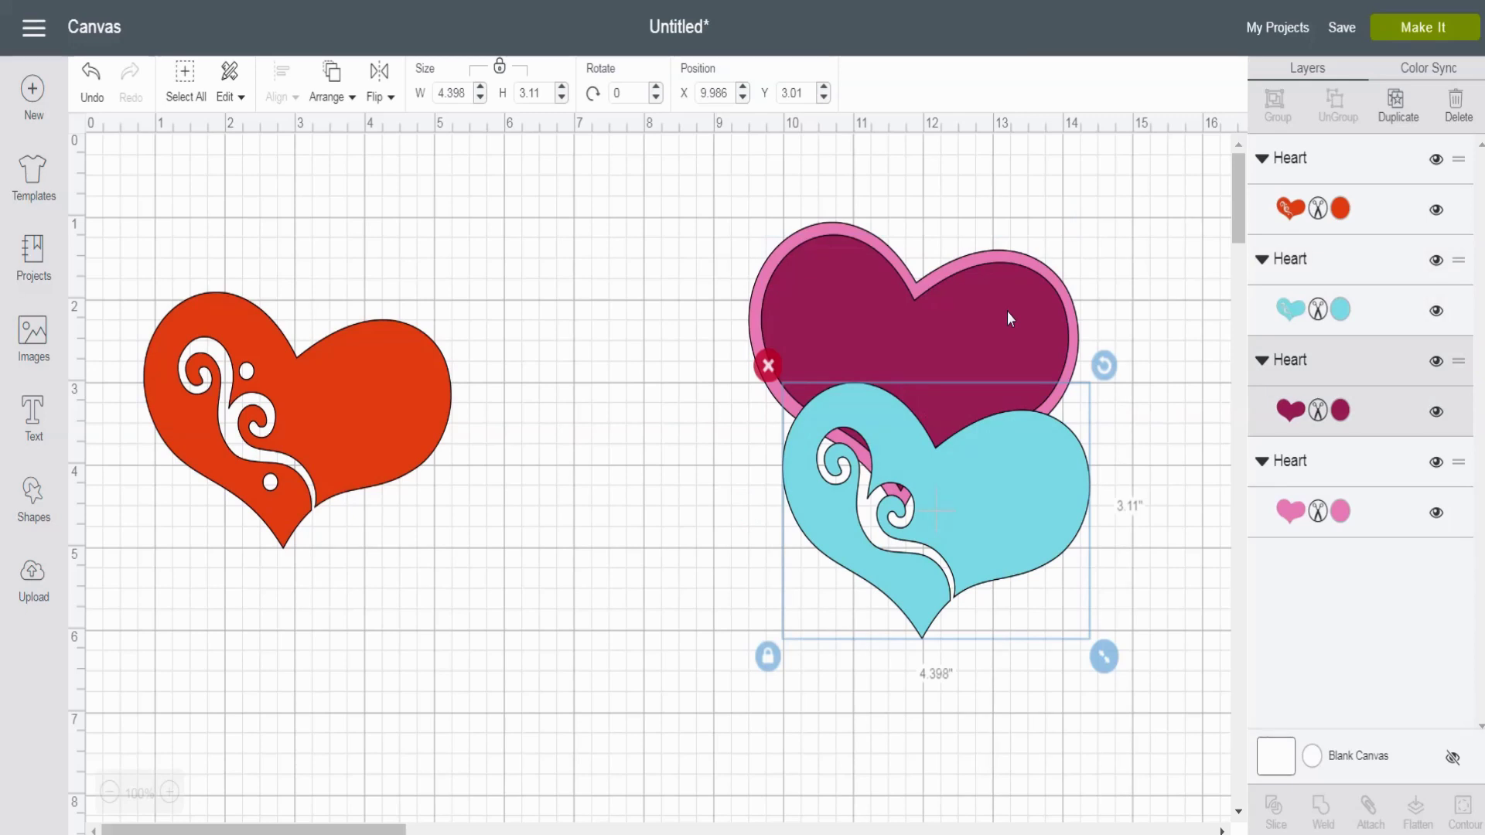
{"action": "left_click_drag", "start_coordinate": [1007, 311], "coordinate": [565, 288]}
{"action": "left_click_drag", "start_coordinate": [905, 314], "coordinate": [920, 291]}
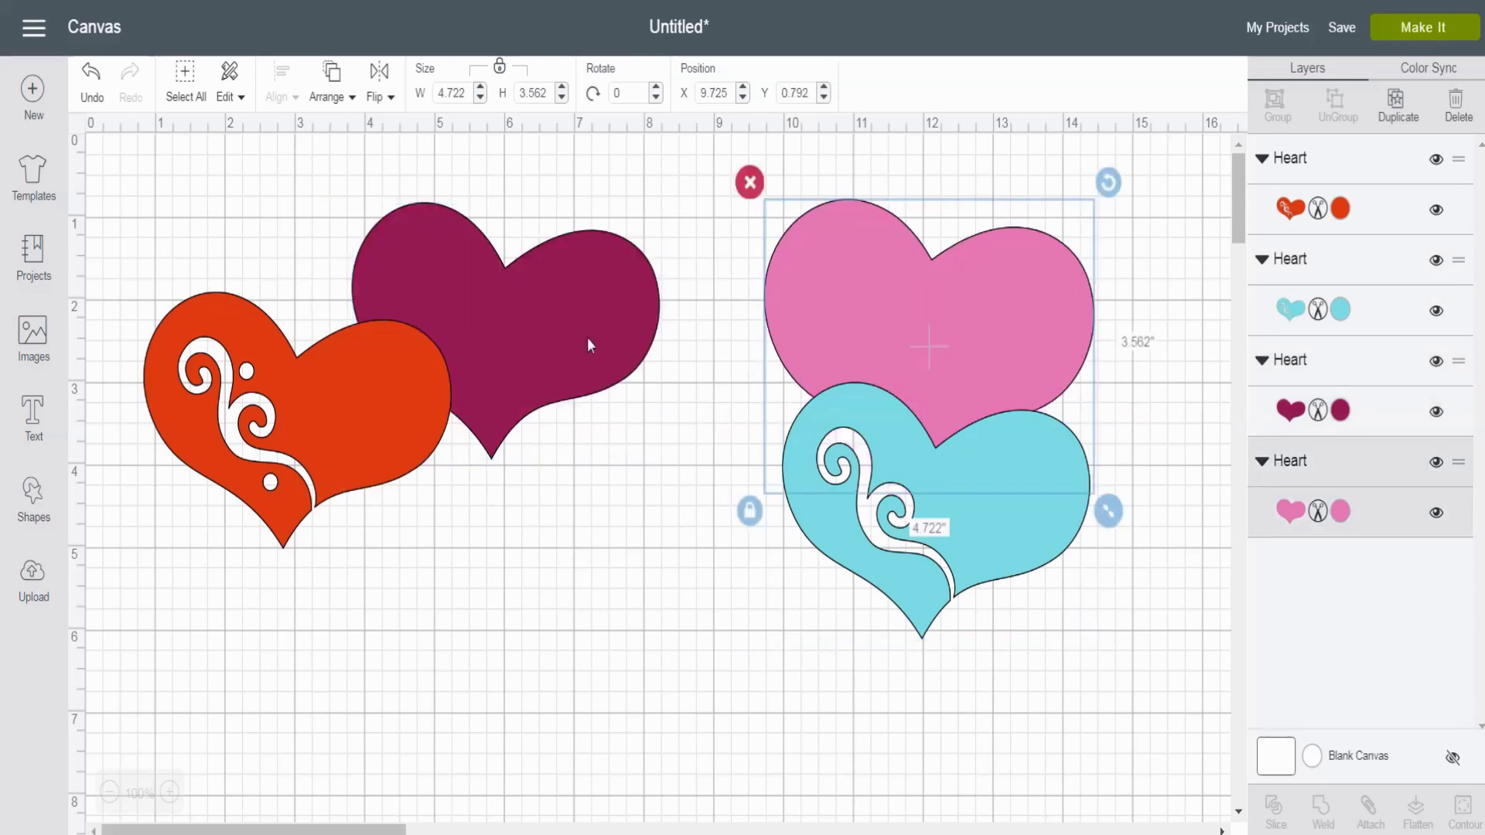
{"action": "left_click_drag", "start_coordinate": [587, 337], "coordinate": [595, 335]}
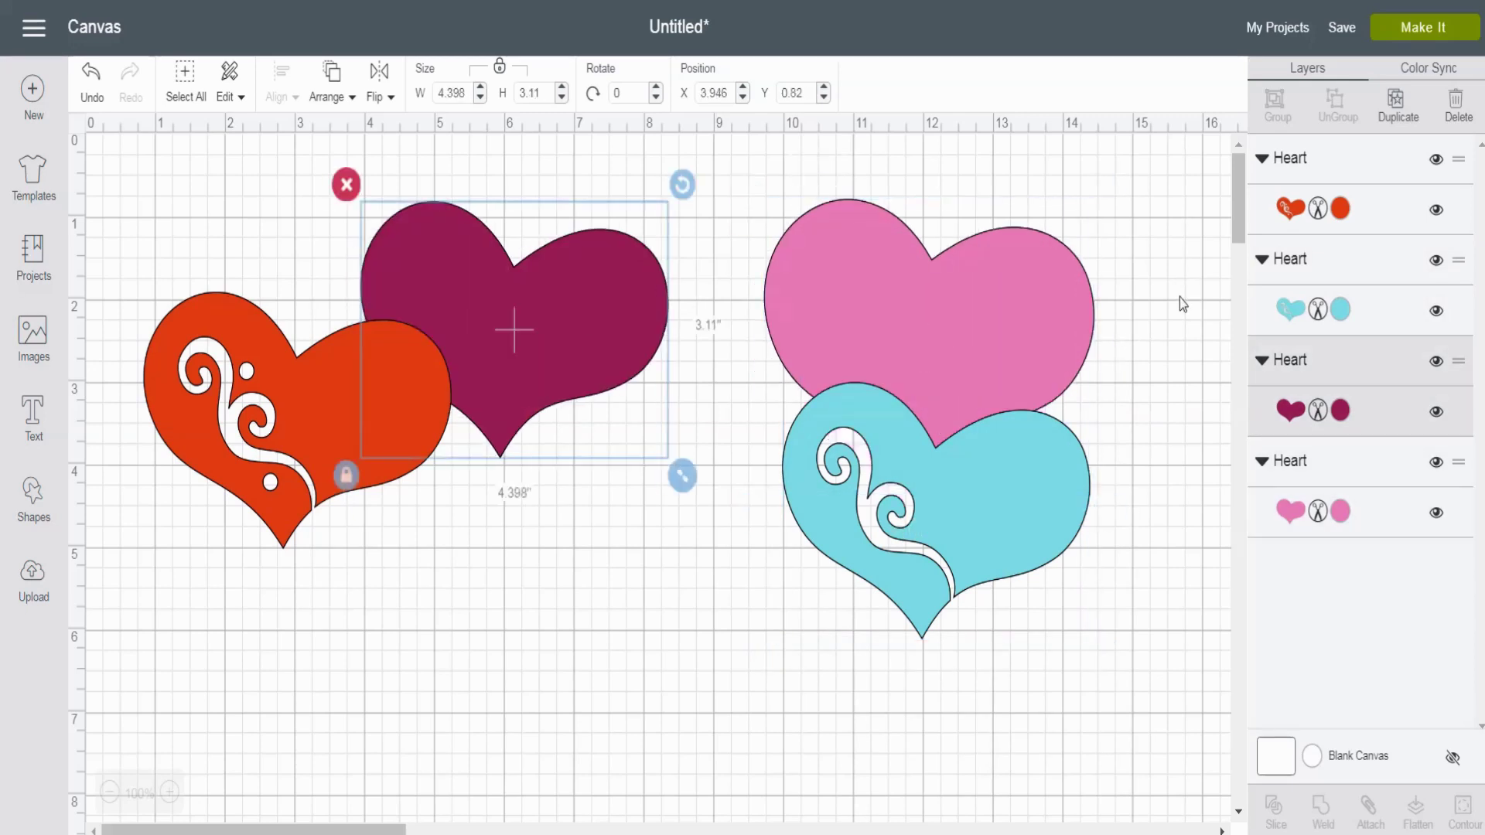
Step: Hide the turquoise heart layer, show it again, and shift that heart slightly up and to the left
{"action": "left_click", "coordinate": [1438, 260]}
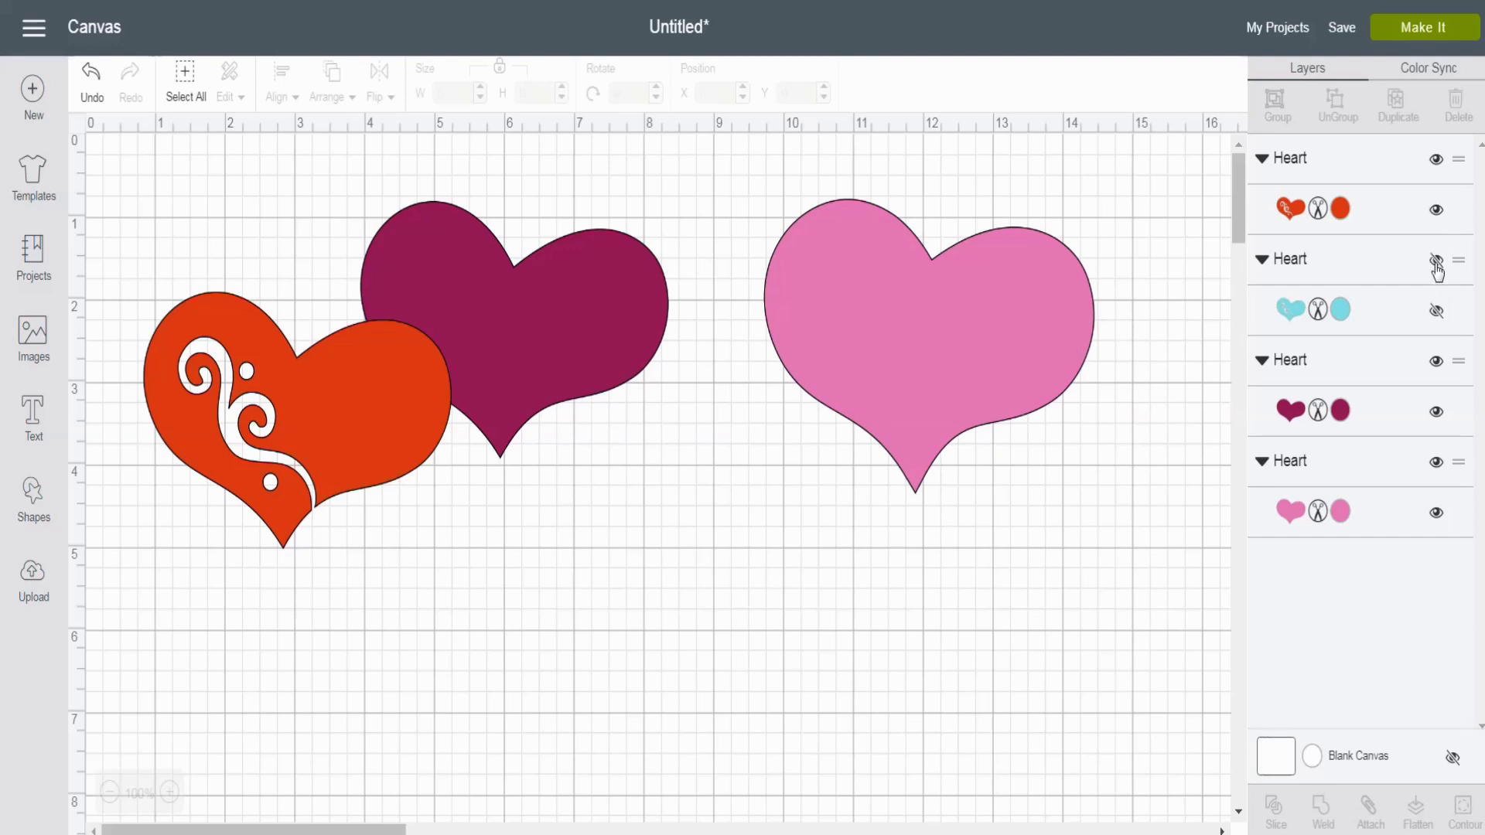
{"action": "left_click", "coordinate": [1436, 260]}
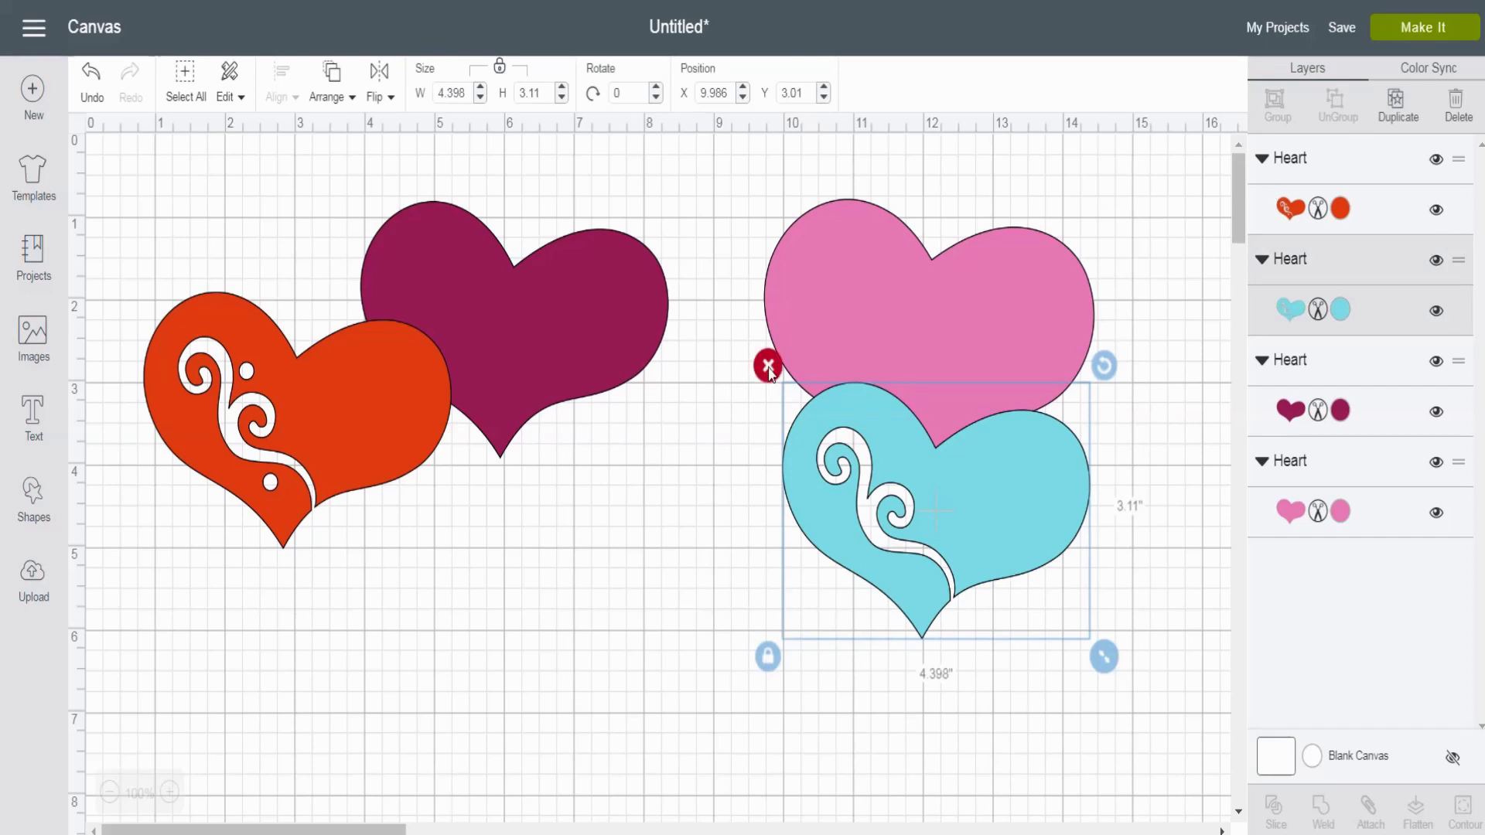
{"action": "left_click_drag", "start_coordinate": [823, 416], "coordinate": [766, 399]}
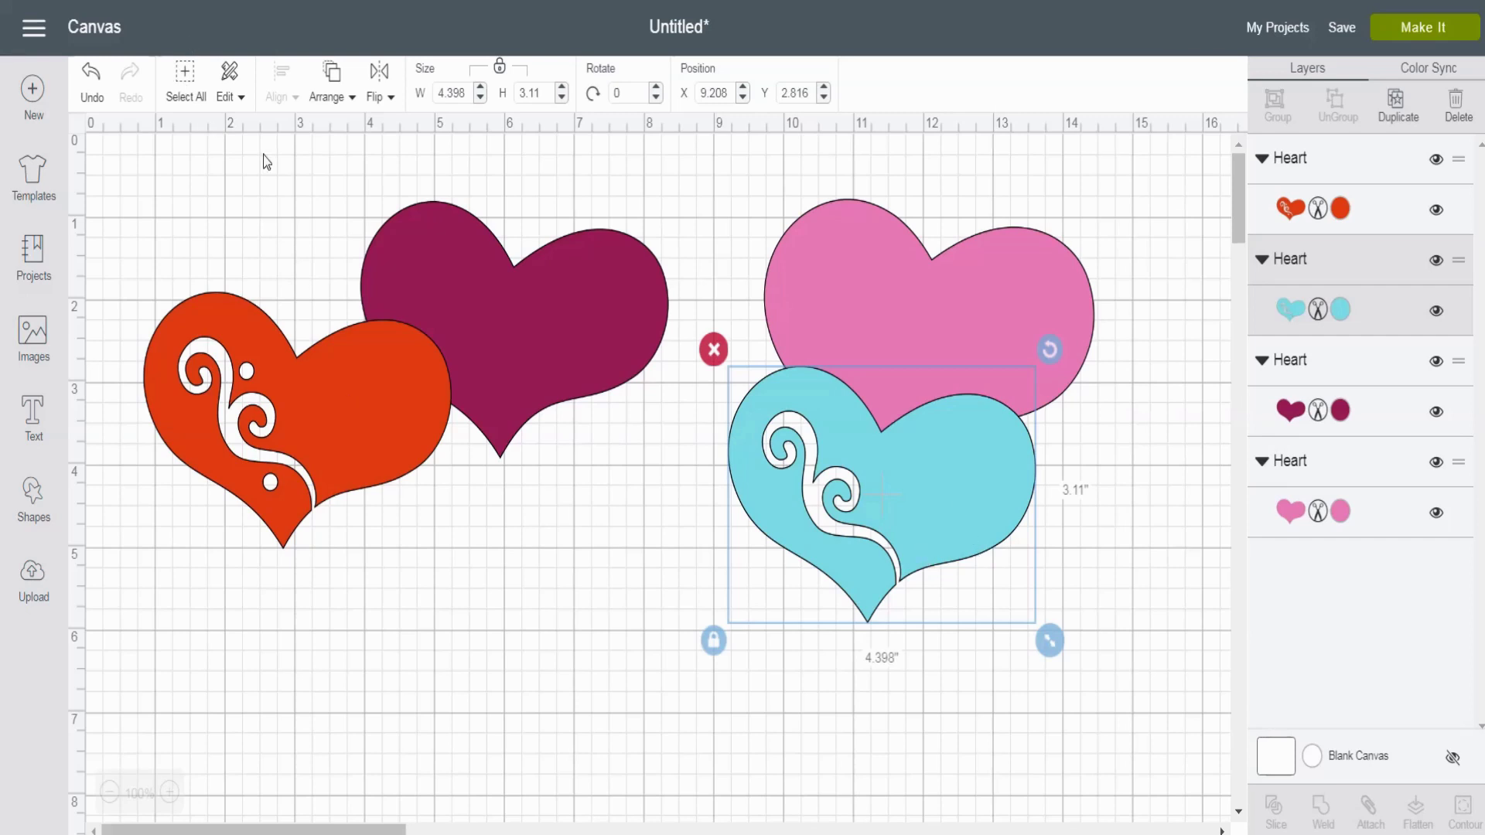
Step: Align all four heart layers with the Center option and group them
{"action": "left_click", "coordinate": [185, 77]}
{"action": "left_click", "coordinate": [282, 79]}
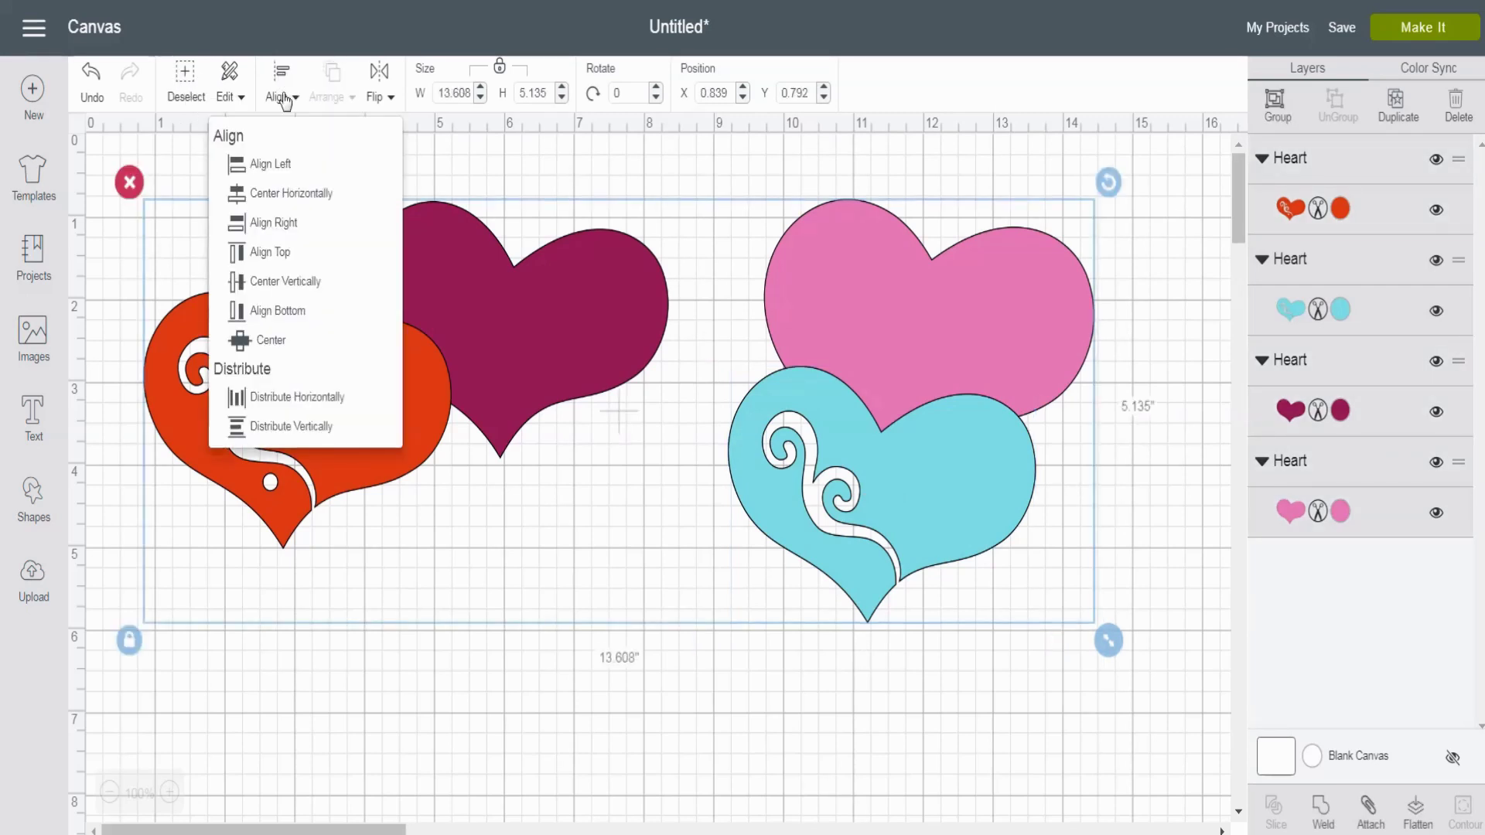
{"action": "left_click", "coordinate": [255, 342]}
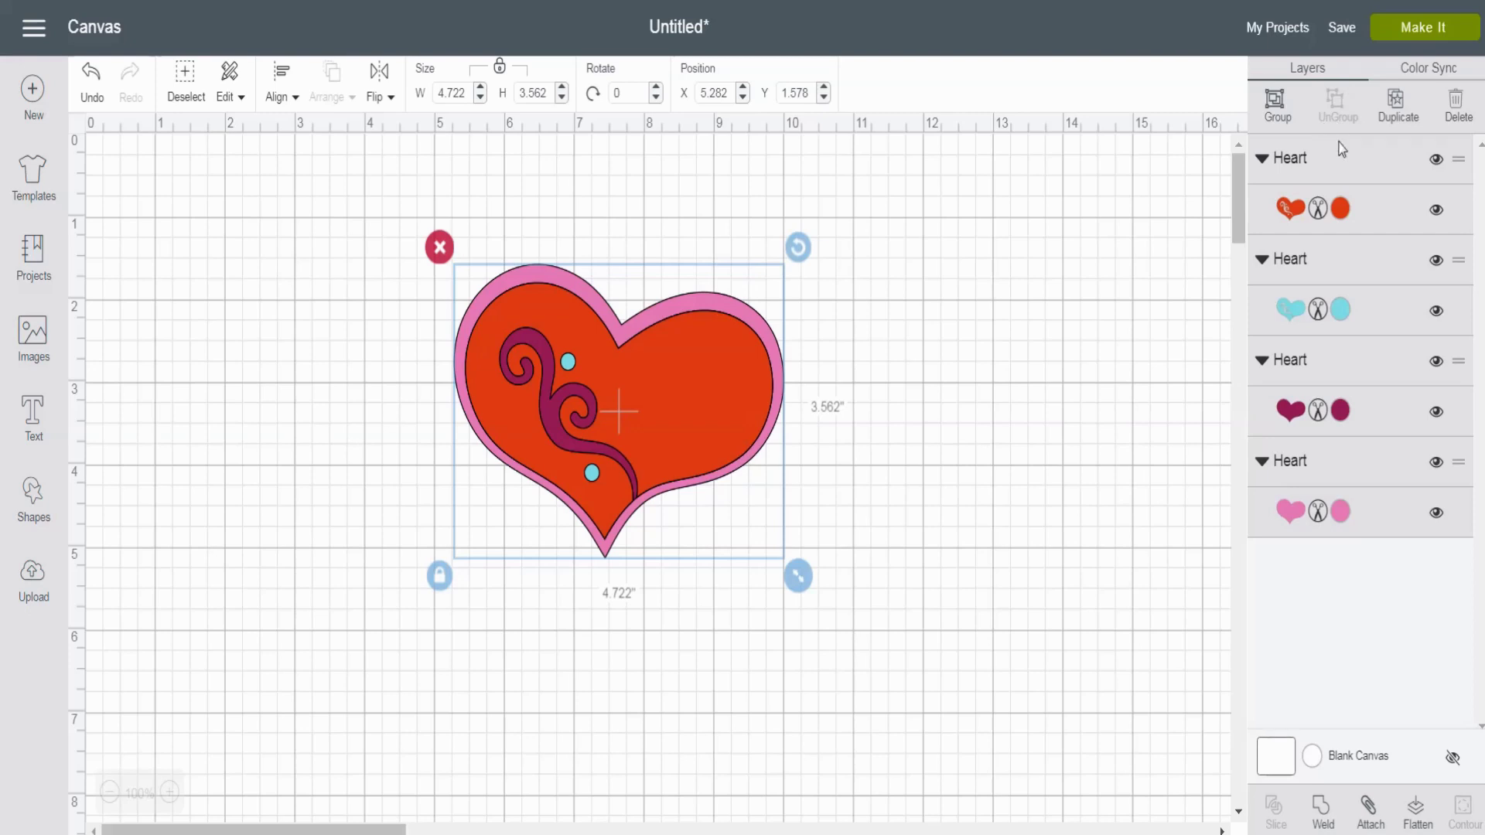
{"action": "left_click", "coordinate": [1271, 106]}
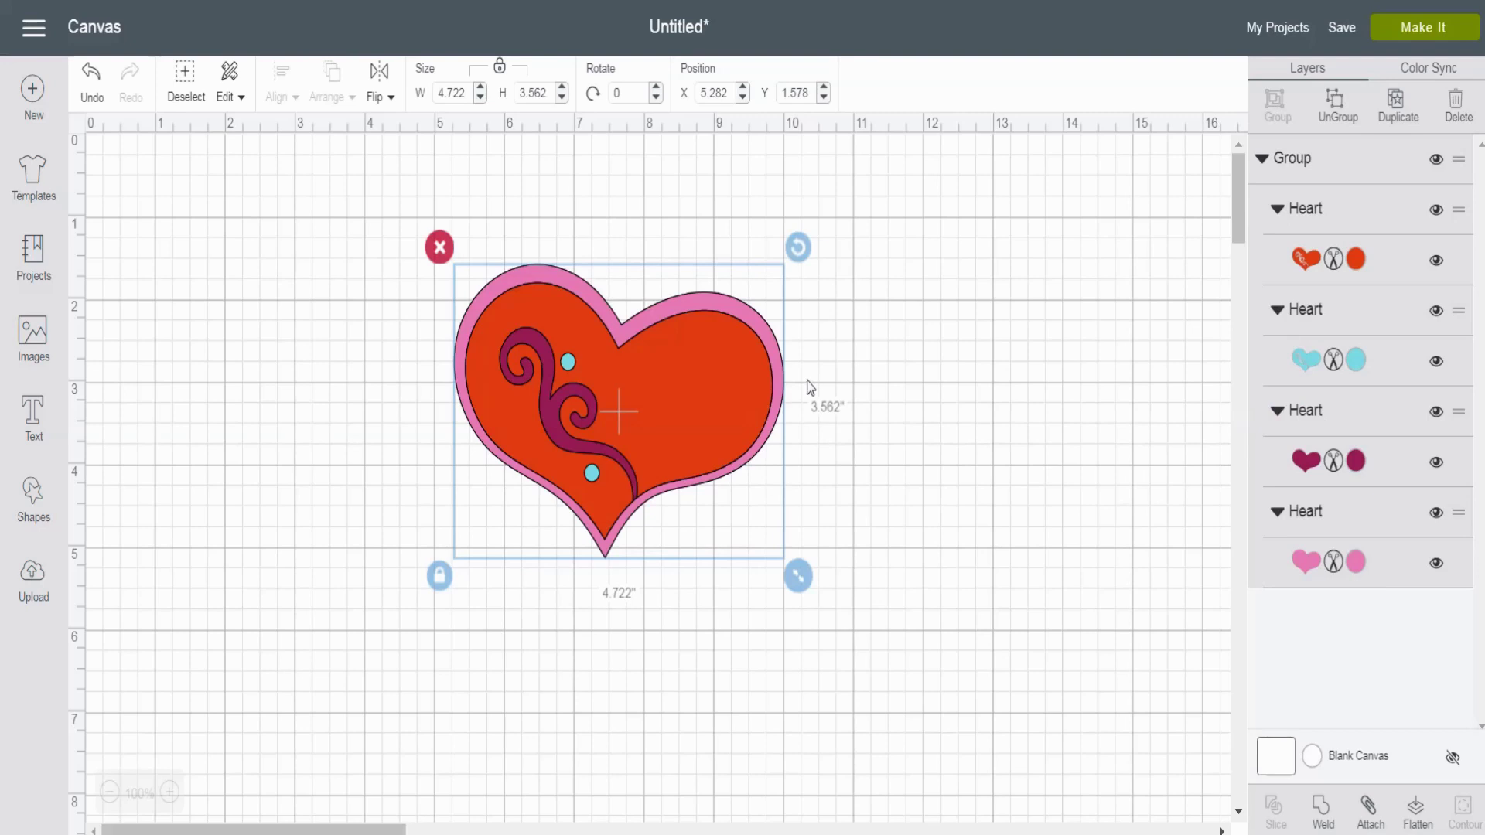
Step: Reposition the grouped heart further right on the canvas and enlarge it to about 5 by 3.77 inches
{"action": "left_click_drag", "start_coordinate": [704, 456], "coordinate": [570, 452]}
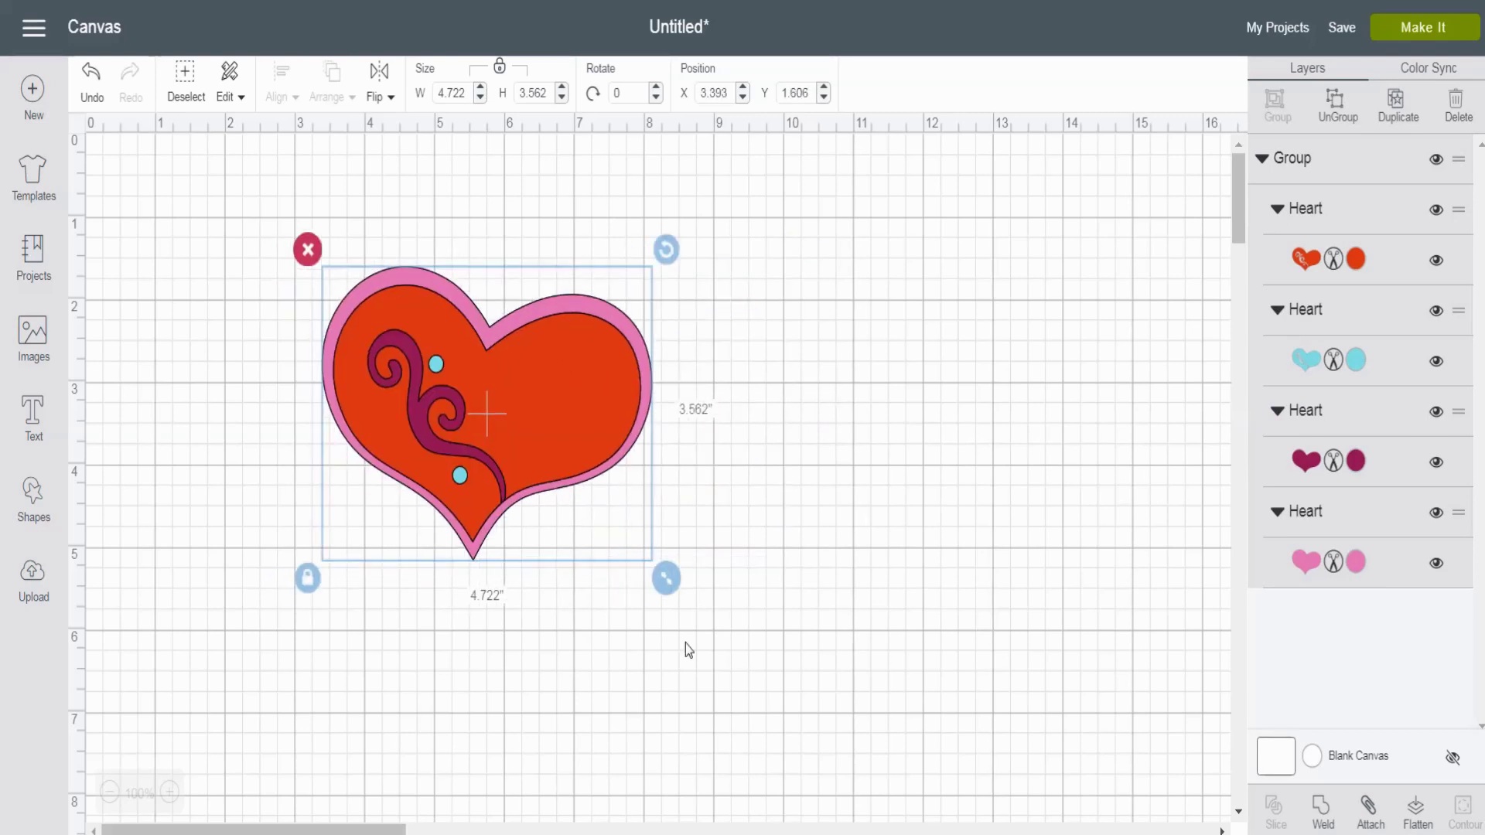
{"action": "left_click_drag", "start_coordinate": [616, 416], "coordinate": [935, 365]}
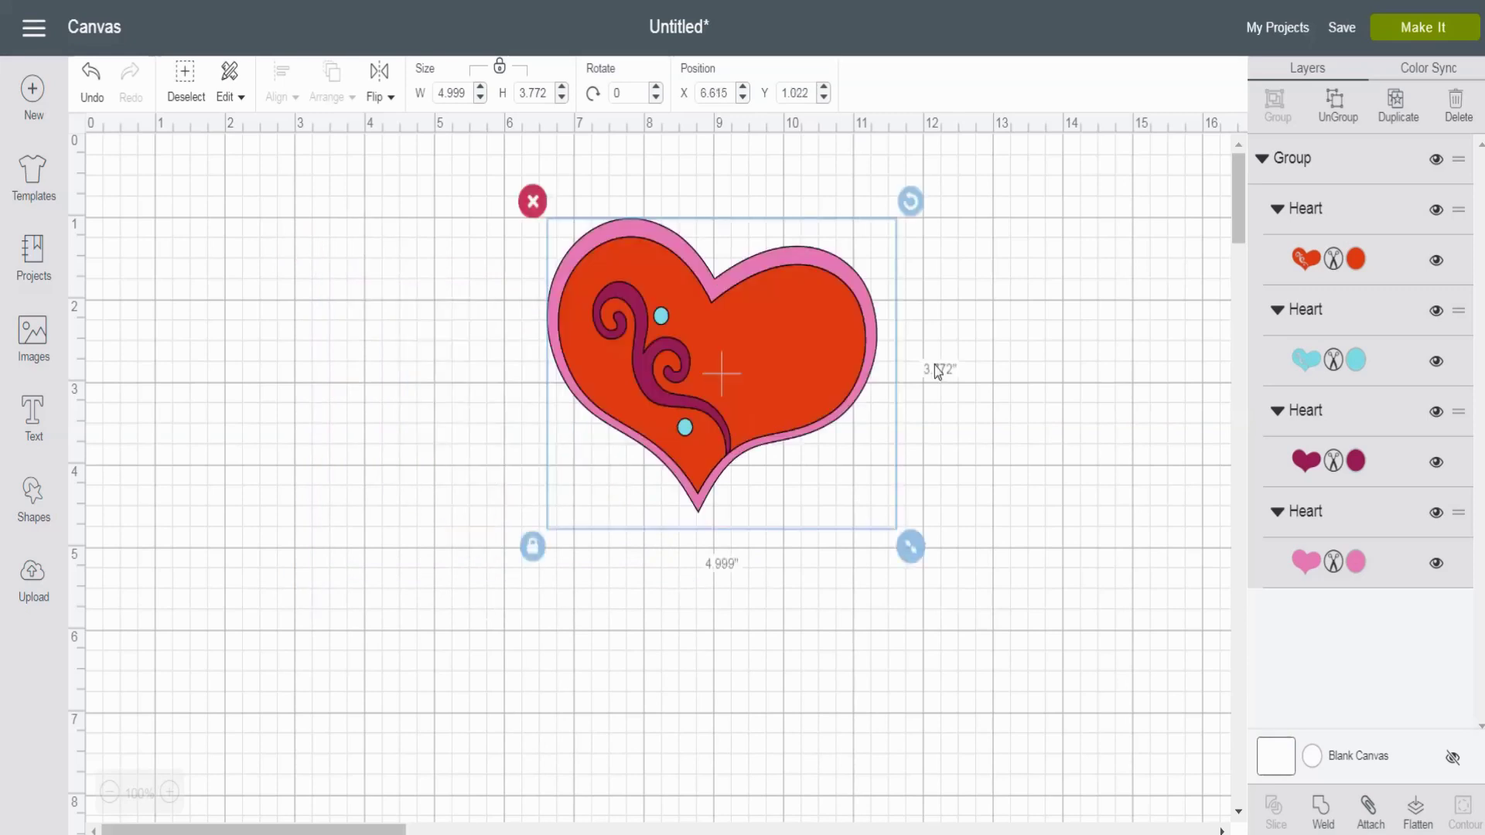
Step: Duplicate the grouped heart and separate the two hearts so they sit side by side
{"action": "left_click", "coordinate": [1400, 114]}
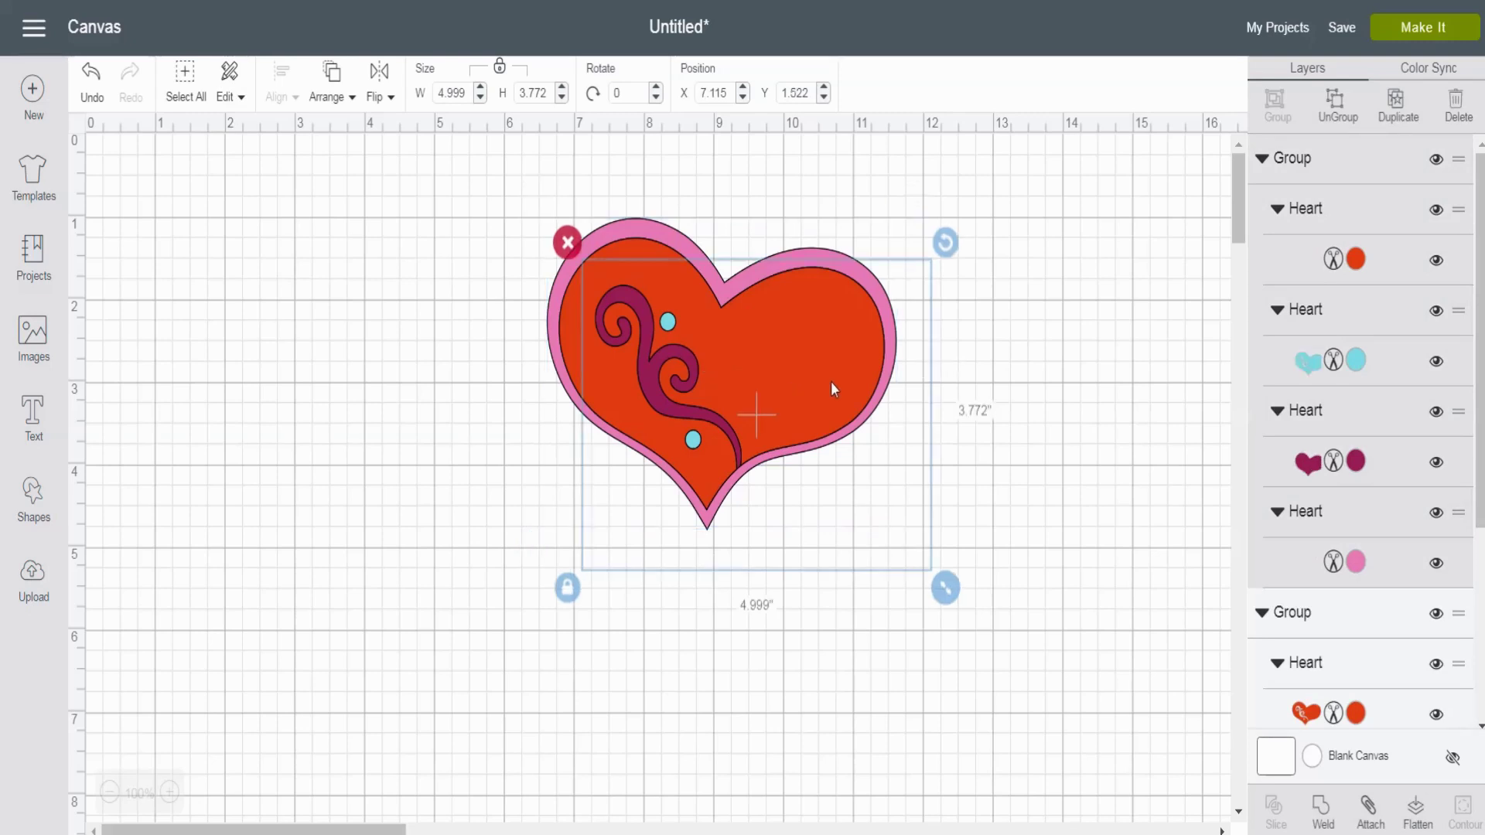
{"action": "left_click_drag", "start_coordinate": [611, 484], "coordinate": [139, 432]}
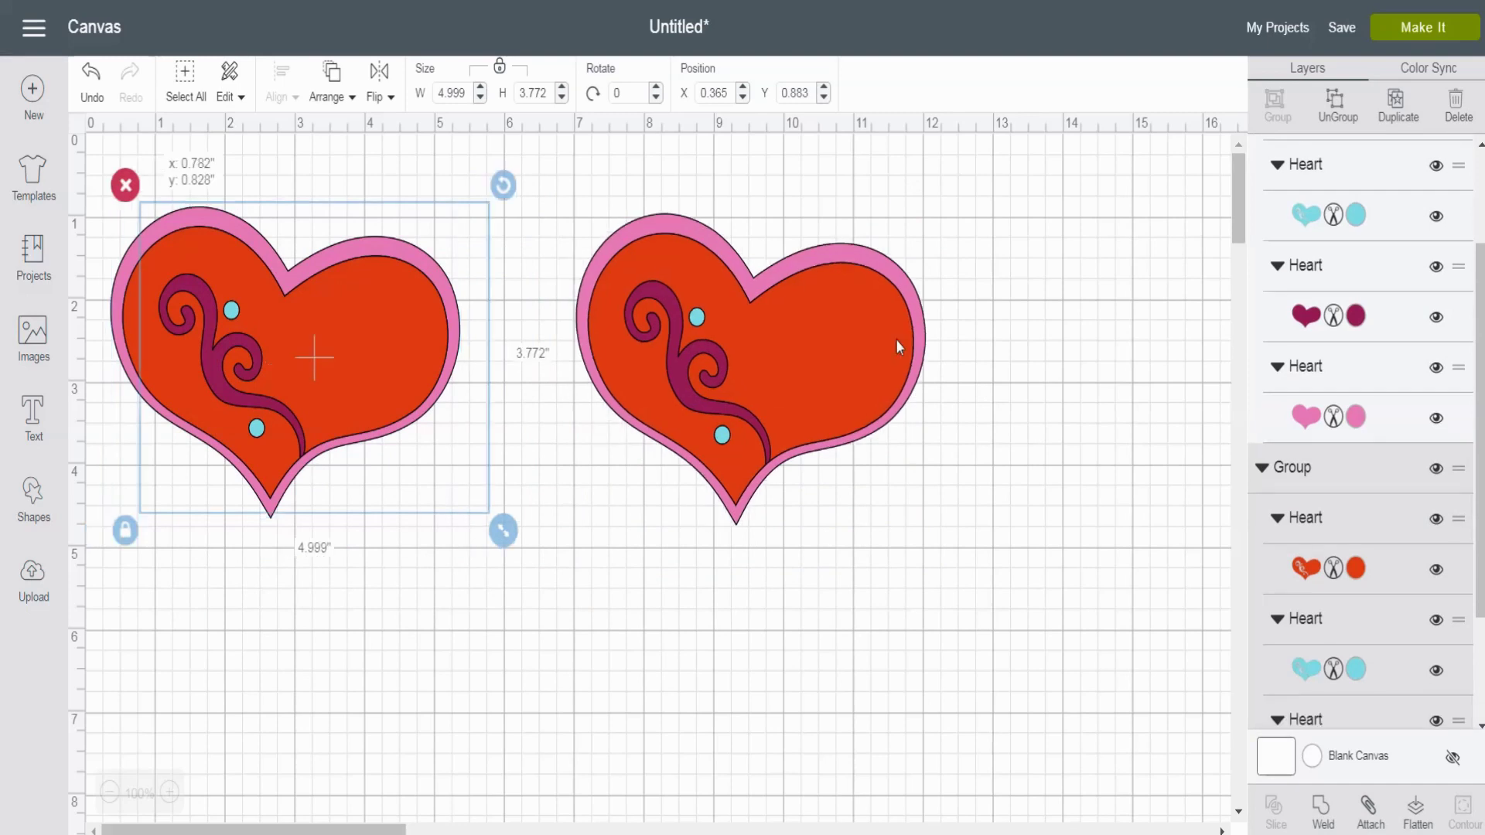
Step: Ungroup the right-hand heart and pull its red layer out below the other layers
{"action": "left_click_drag", "start_coordinate": [896, 339], "coordinate": [932, 344]}
{"action": "left_click", "coordinate": [1335, 111]}
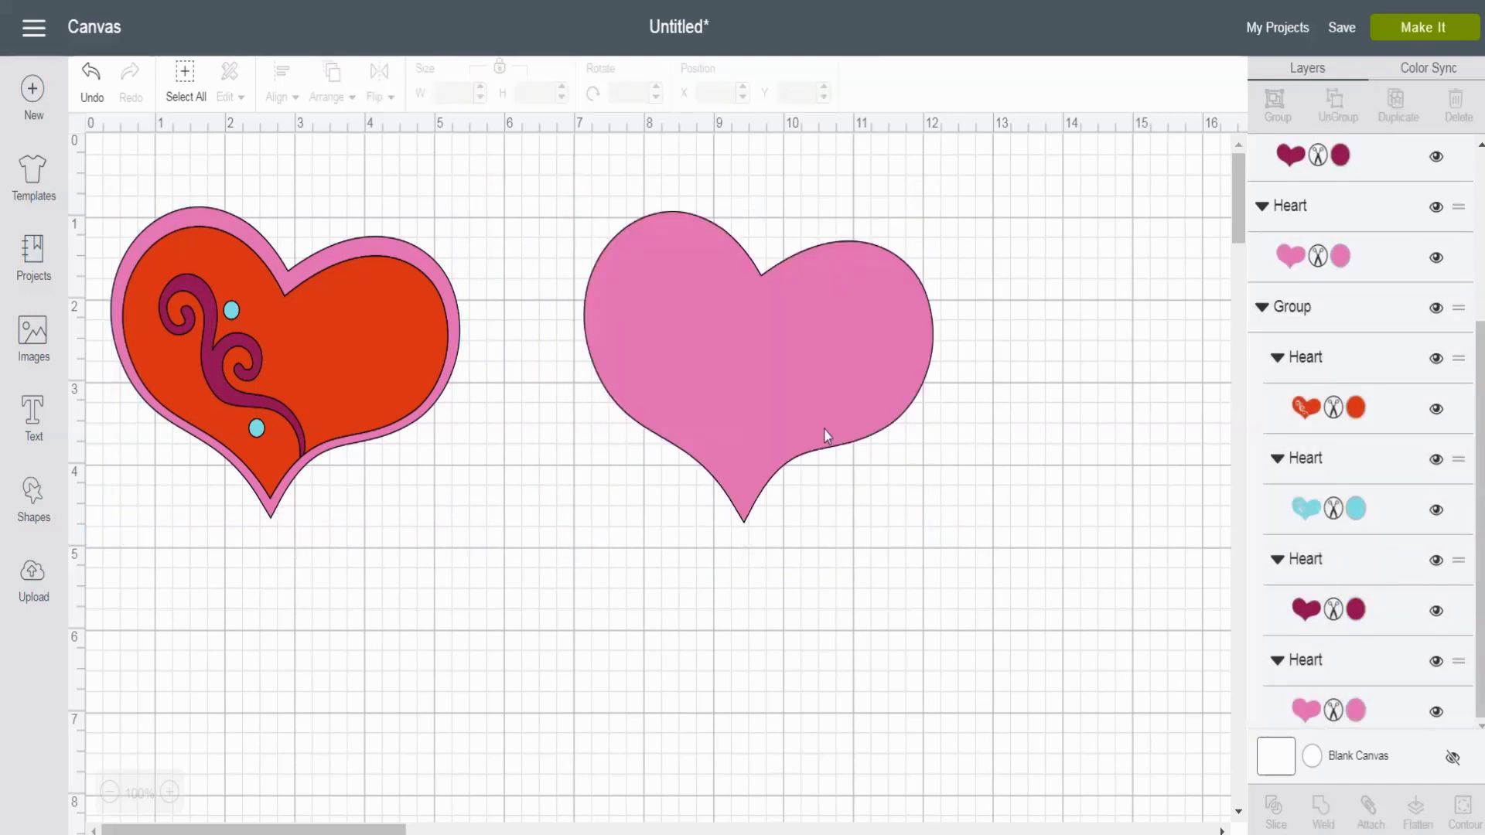
{"action": "left_click_drag", "start_coordinate": [834, 360], "coordinate": [990, 531]}
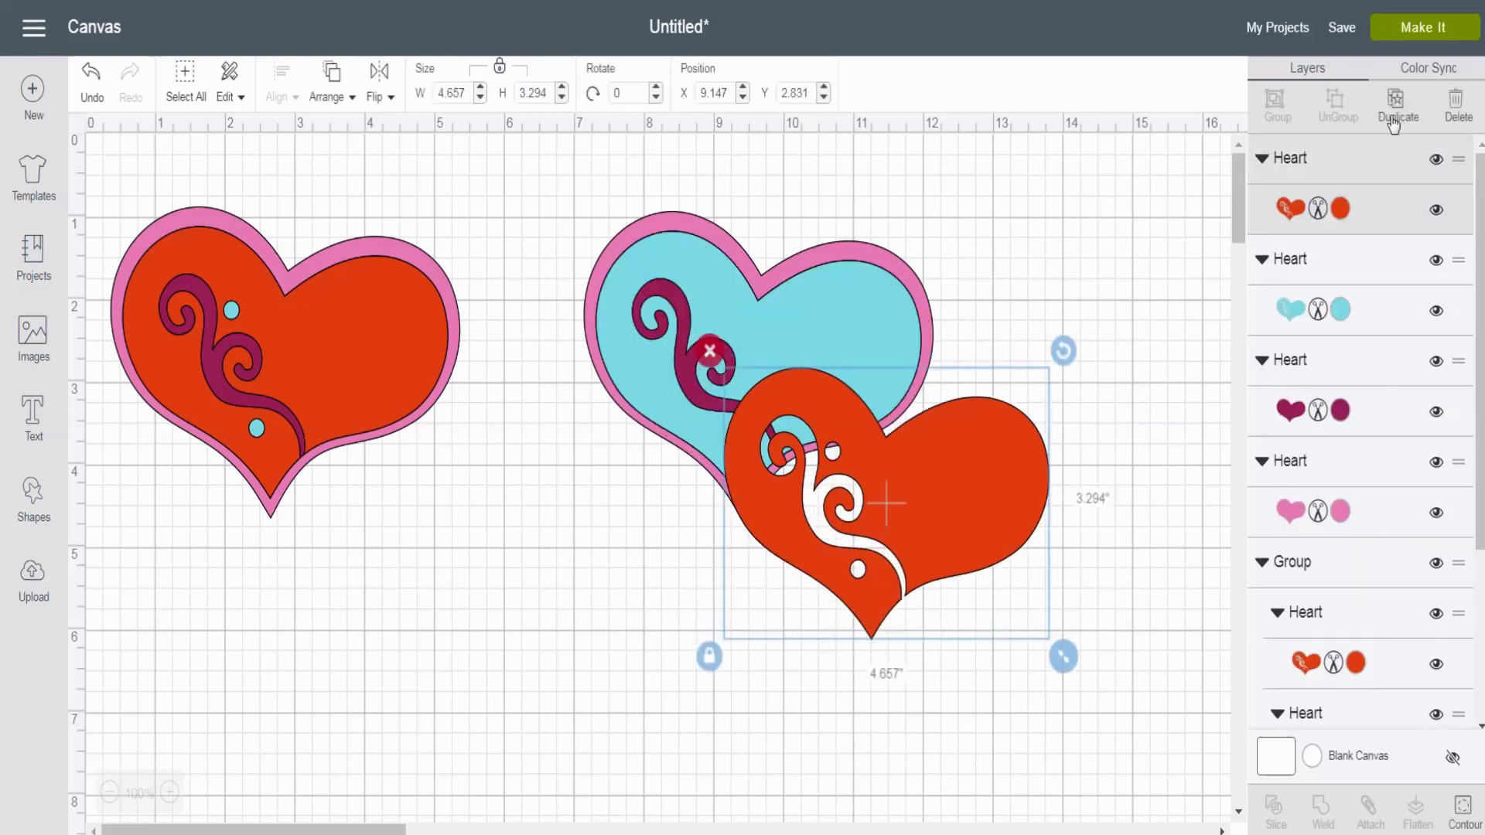
Step: Duplicate the loose red heart layer and arrange the two red hearts side by side below the other hearts
{"action": "left_click", "coordinate": [1398, 123]}
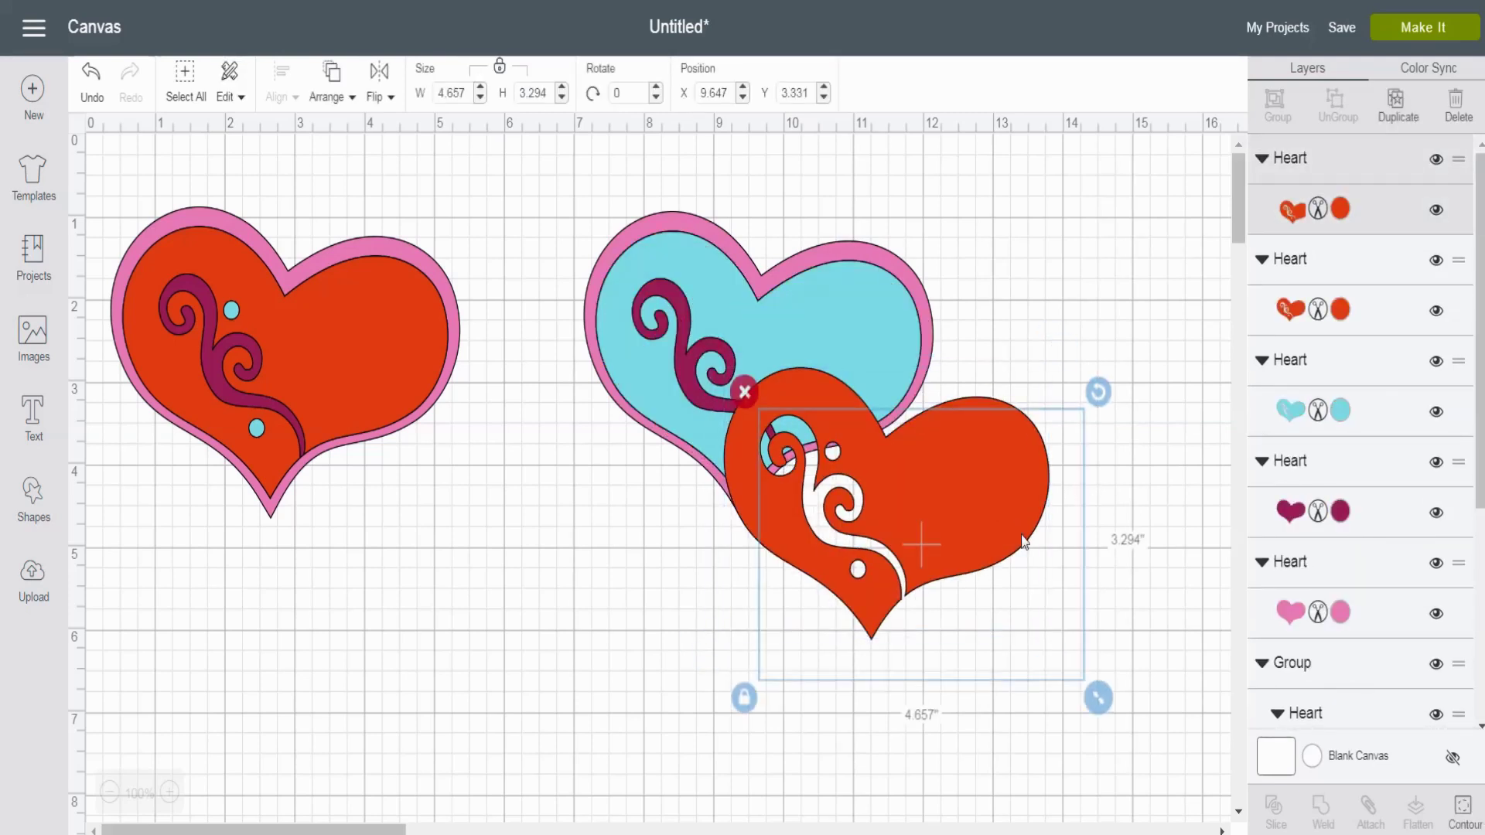
{"action": "left_click_drag", "start_coordinate": [1024, 541], "coordinate": [599, 585]}
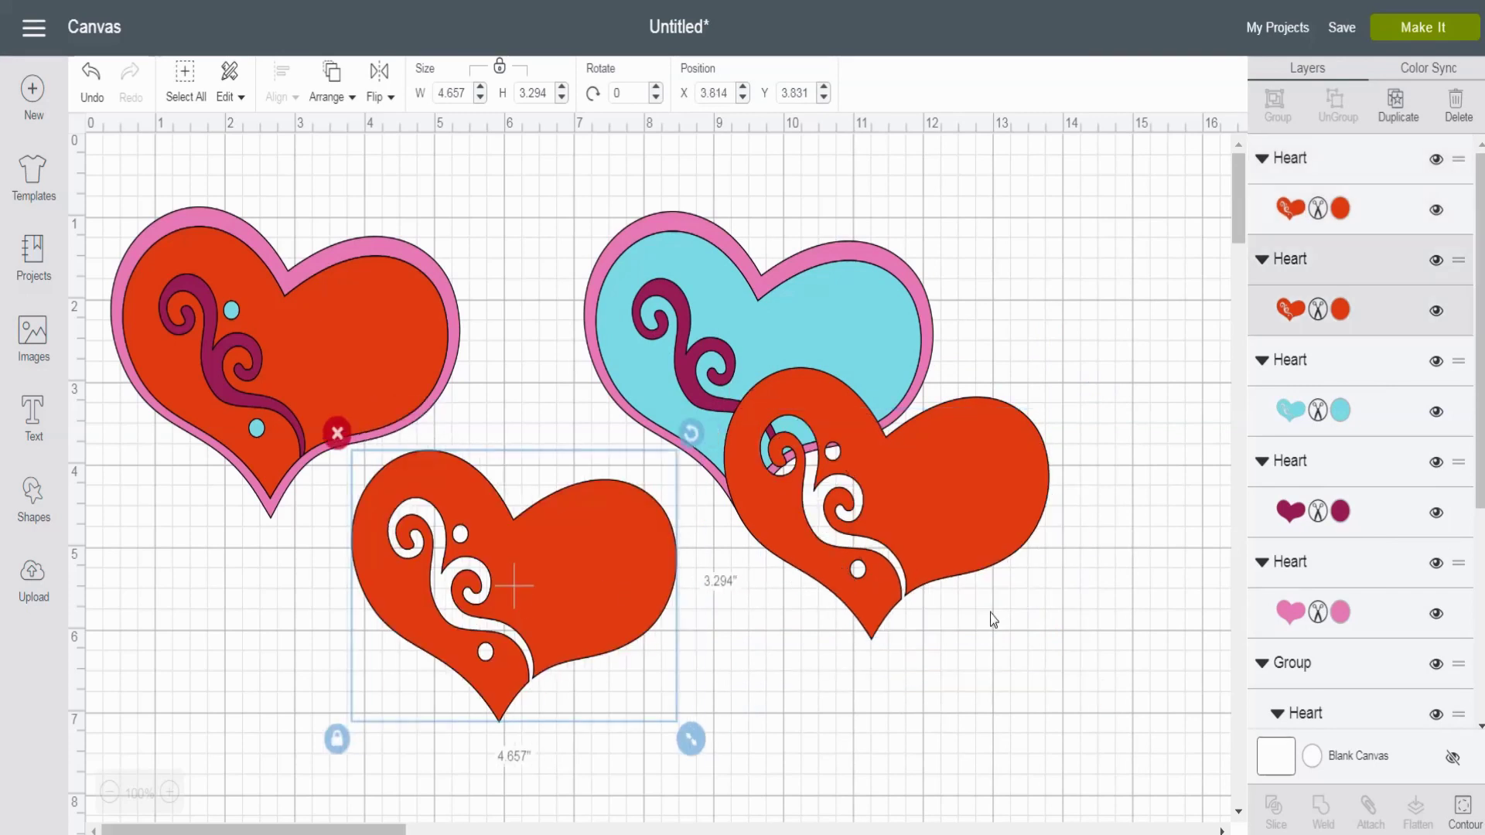
{"action": "left_click_drag", "start_coordinate": [925, 558], "coordinate": [919, 675]}
{"action": "left_click_drag", "start_coordinate": [623, 624], "coordinate": [623, 640]}
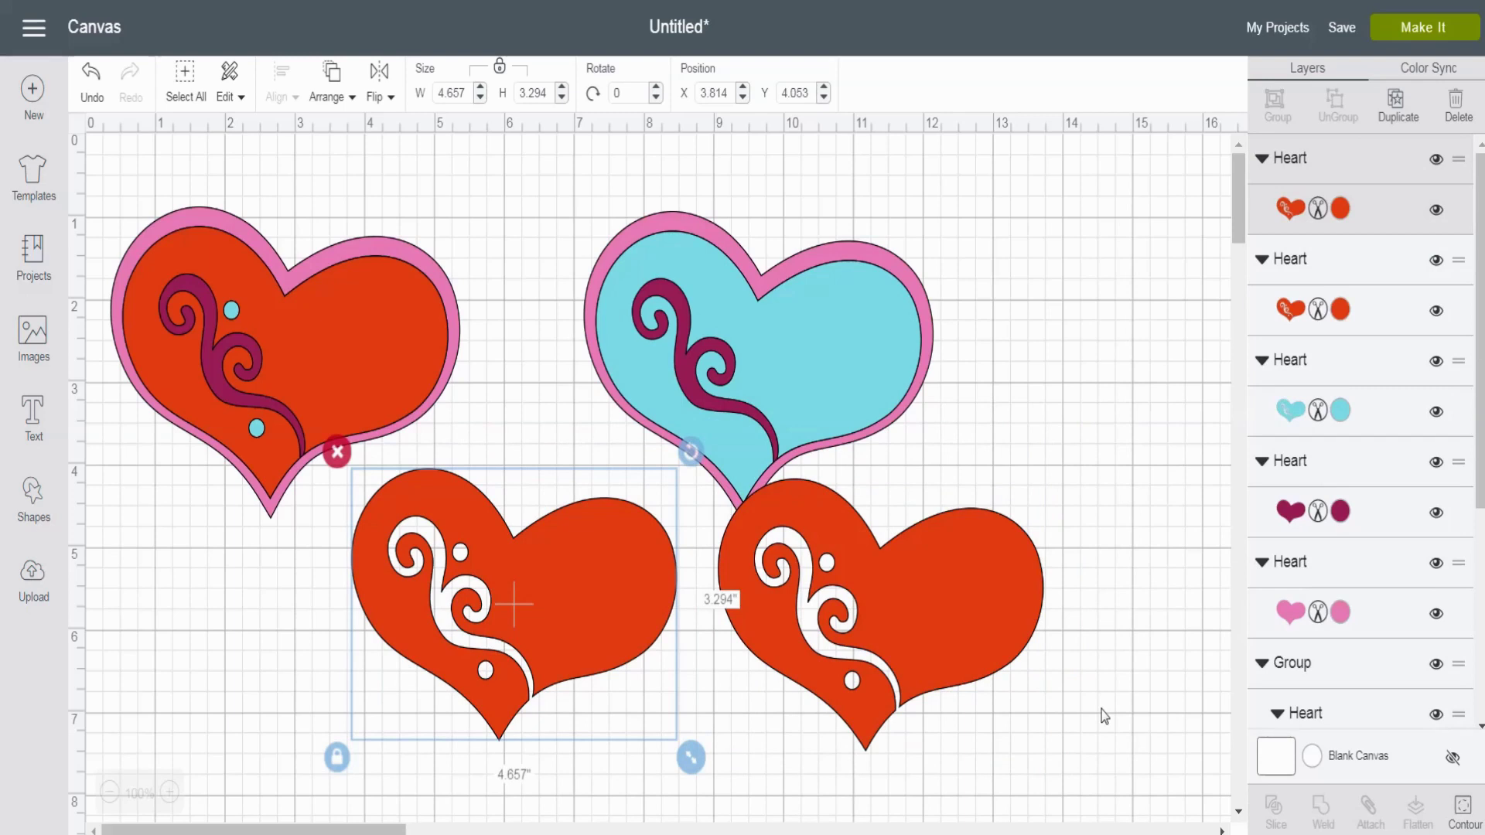
Step: Delete all the ungrouped heart layers and move the remaining grouped heart to about X 8.25, Y 1.22
{"action": "left_click_drag", "start_coordinate": [1103, 720], "coordinate": [510, 202]}
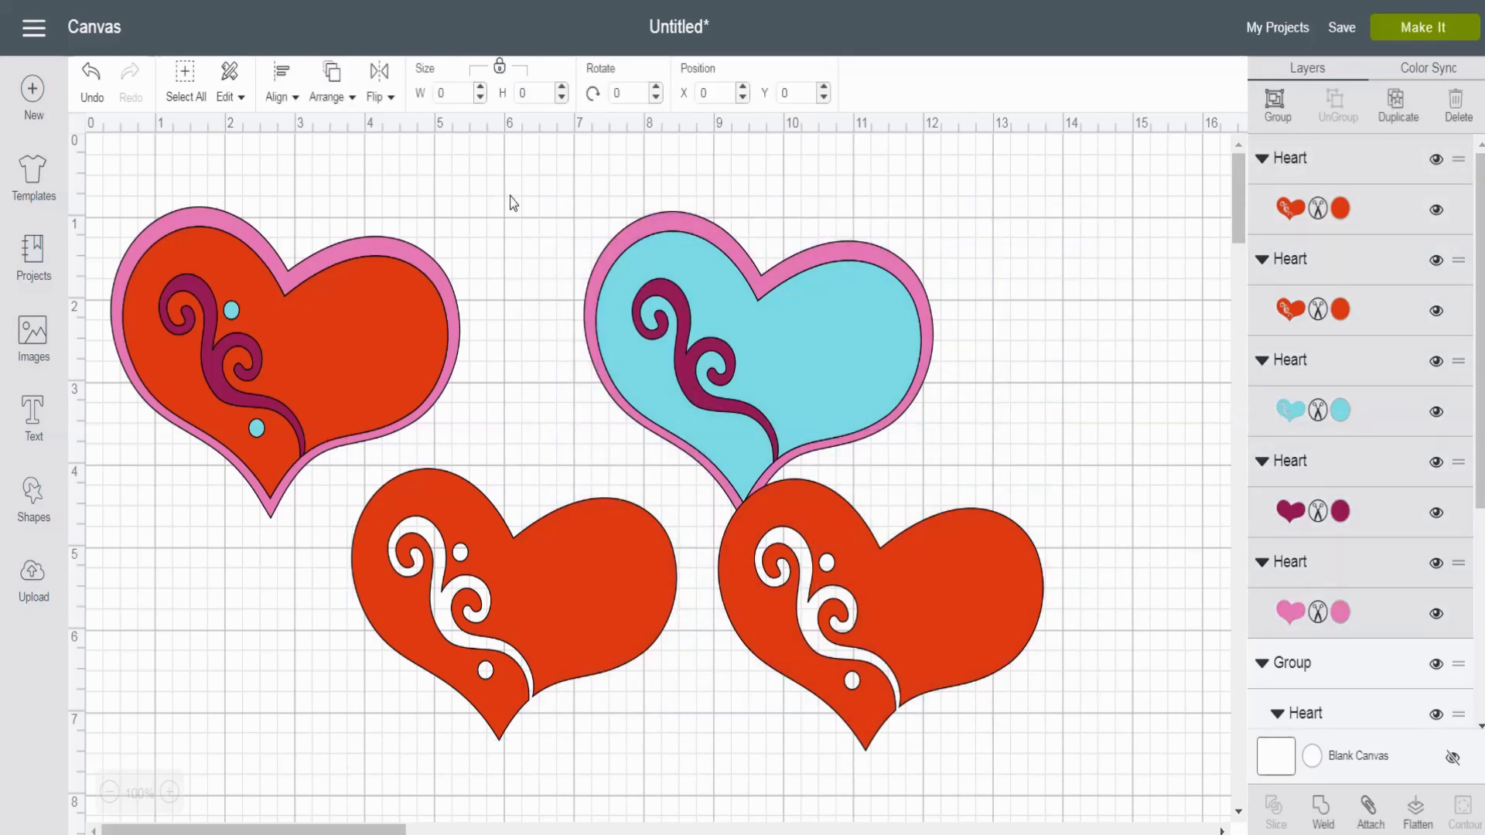
{"action": "key", "text": "Delete"}
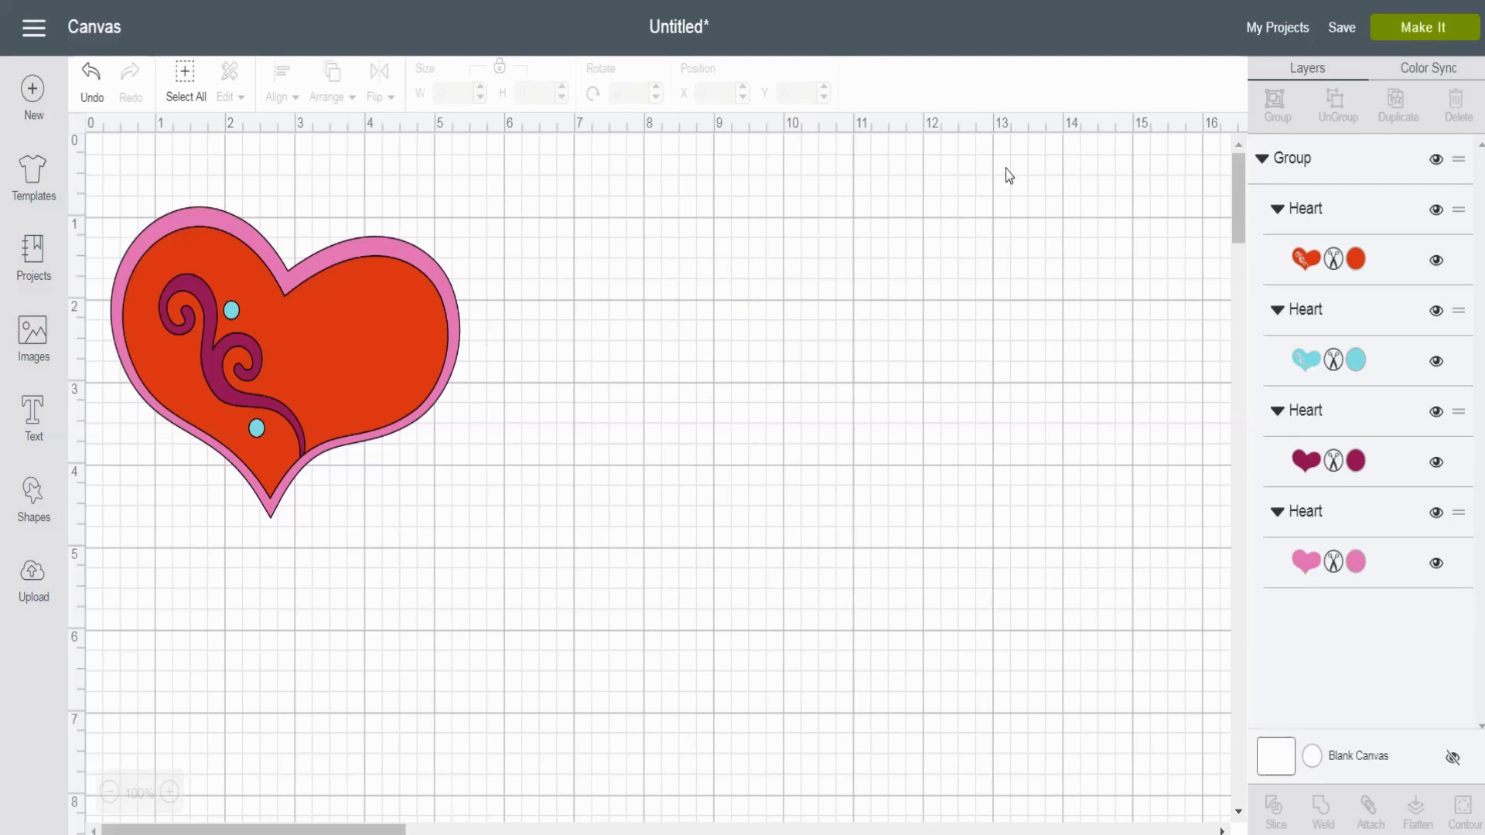
{"action": "left_click_drag", "start_coordinate": [448, 347], "coordinate": [1037, 377]}
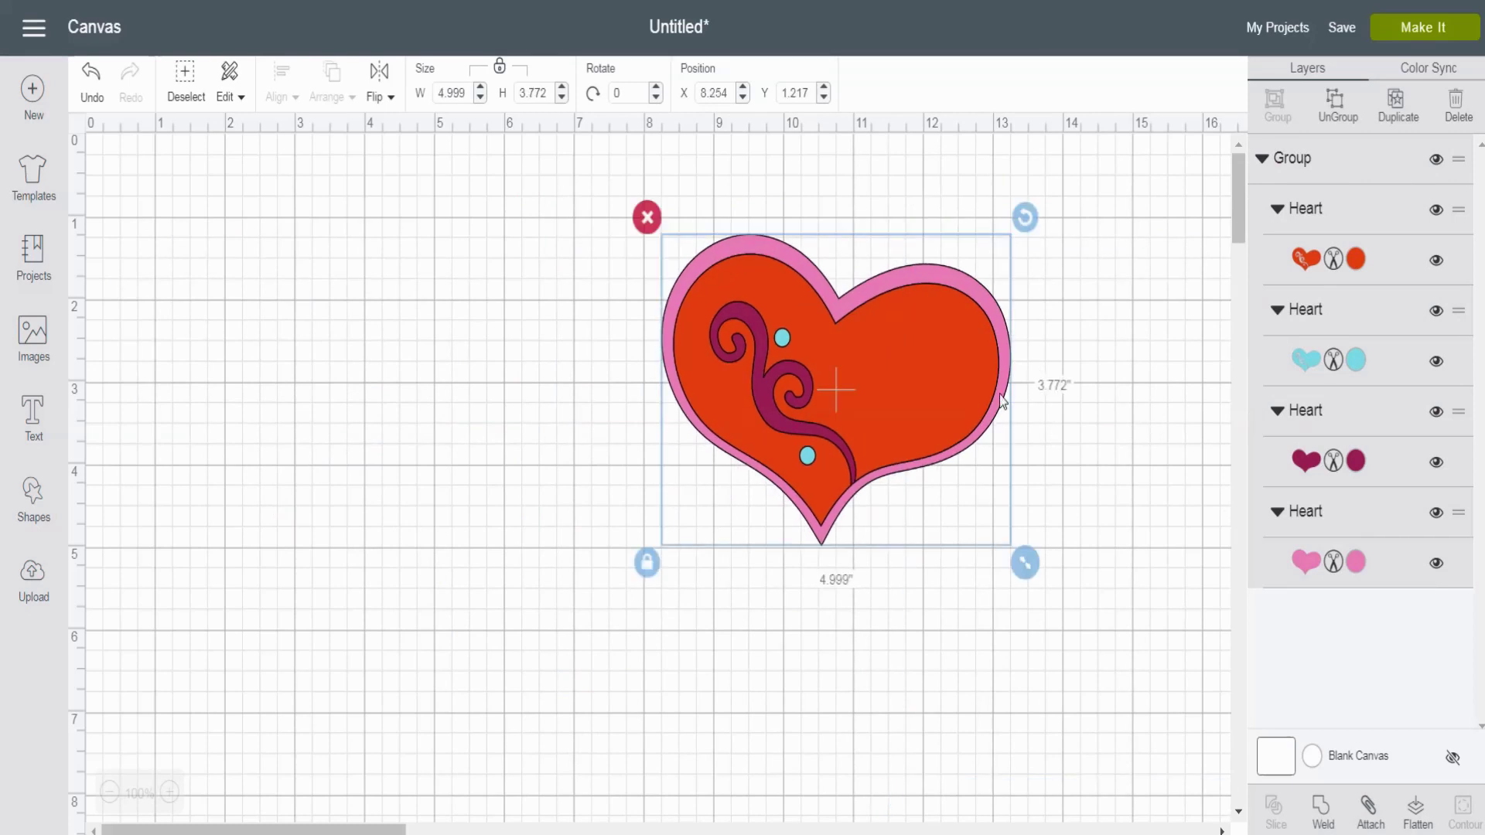
Step: Delete the grouped heart from the canvas and undo the deletion
{"action": "left_click", "coordinate": [1459, 96]}
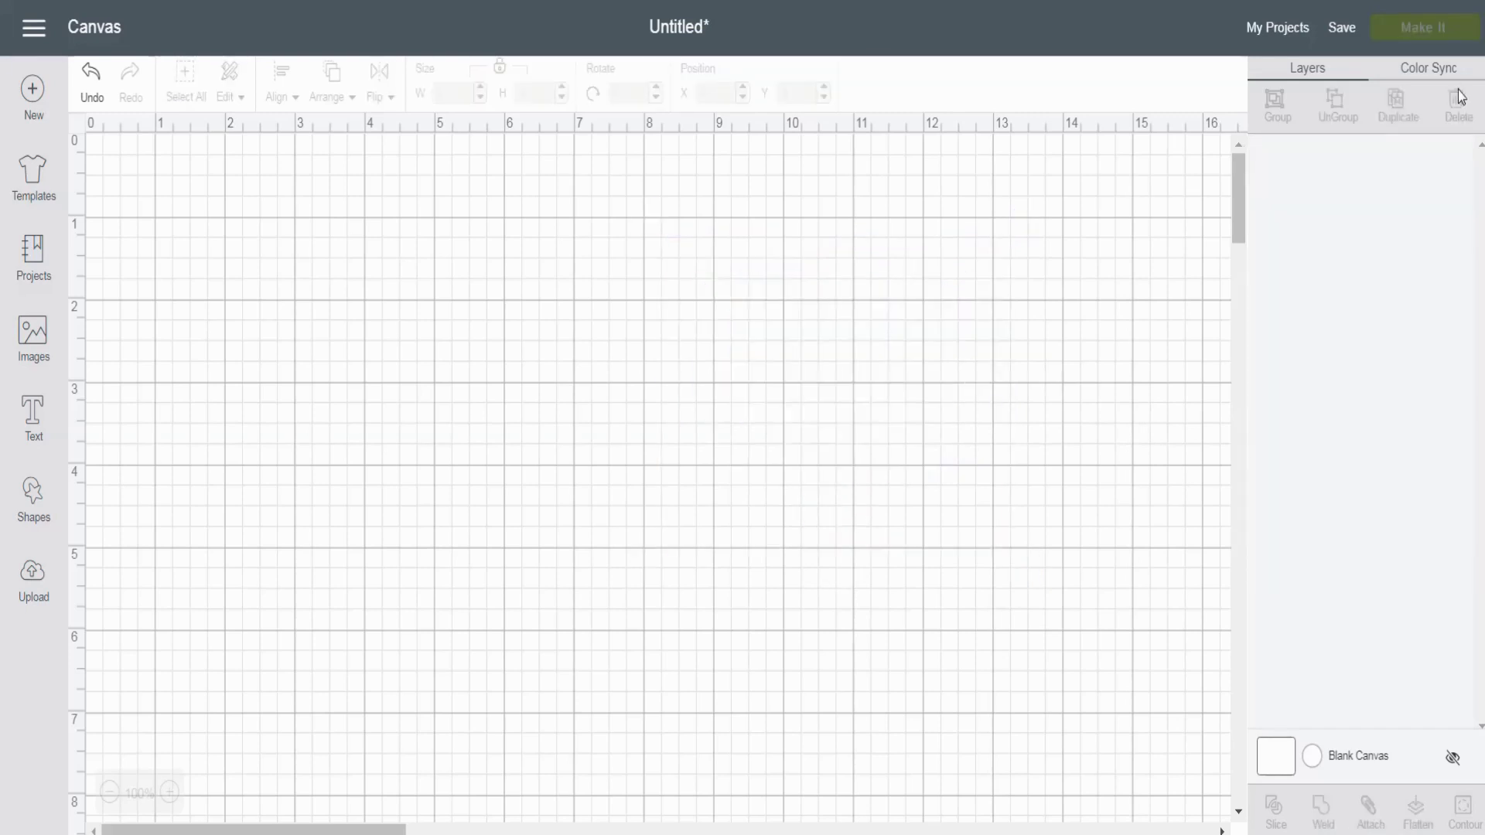
{"action": "left_click", "coordinate": [91, 77]}
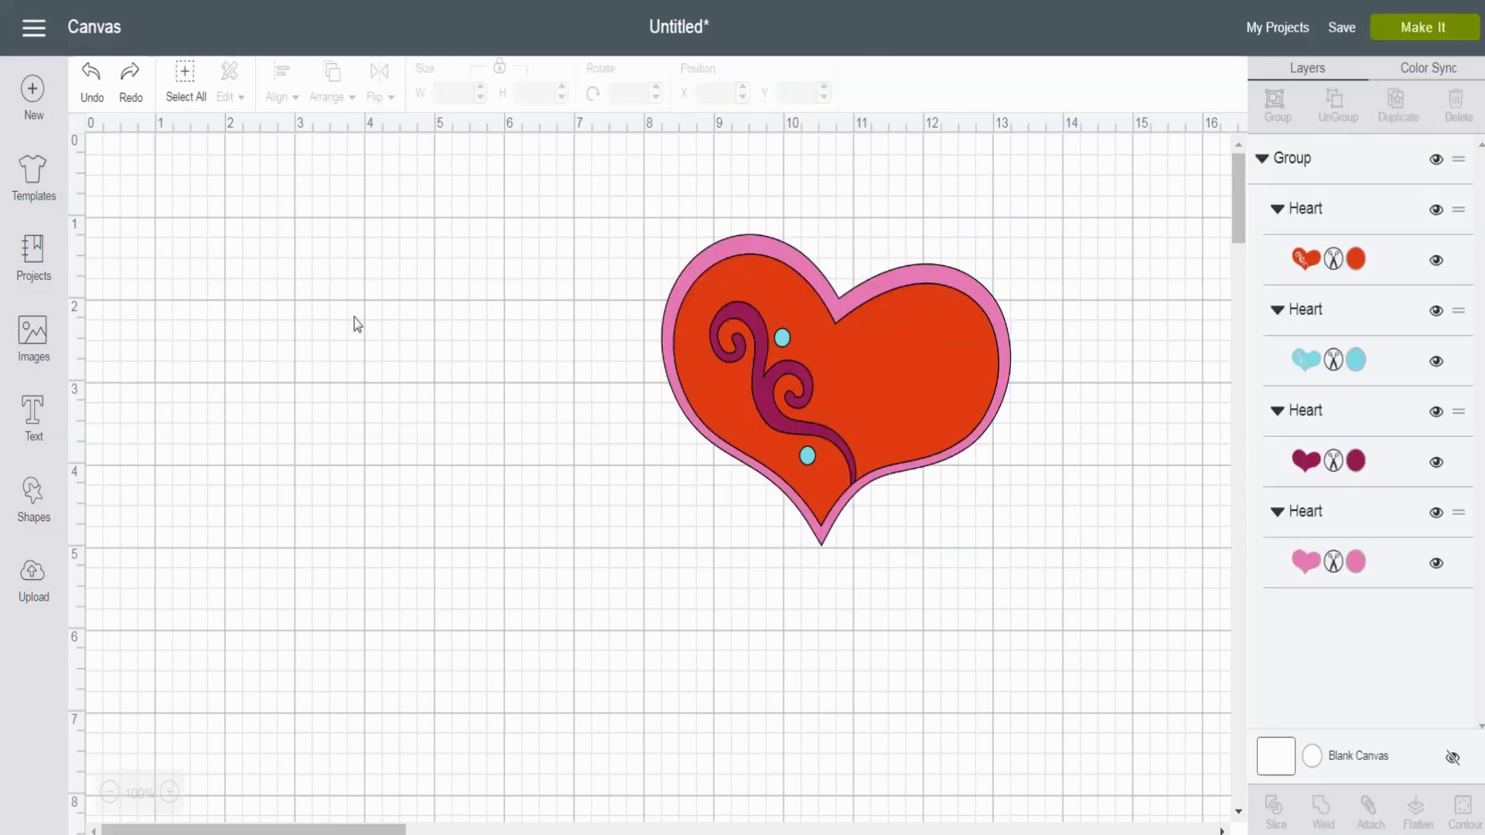
Step: Recolor the grouped heart's red layer to purple #835EA5 and its turquoise layer to Rose Pink
{"action": "left_click", "coordinate": [676, 325]}
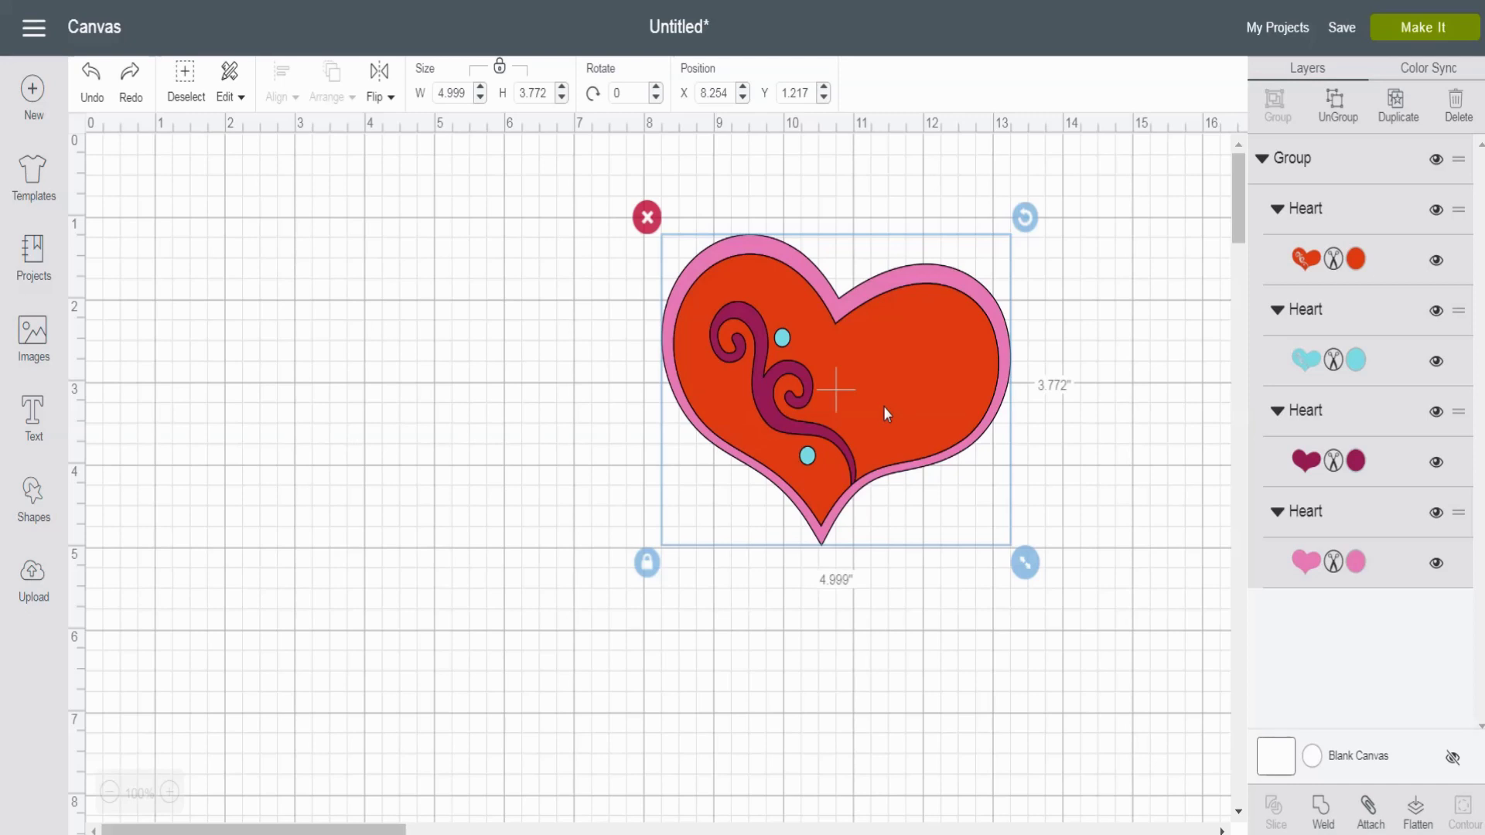
{"action": "left_click", "coordinate": [1357, 263]}
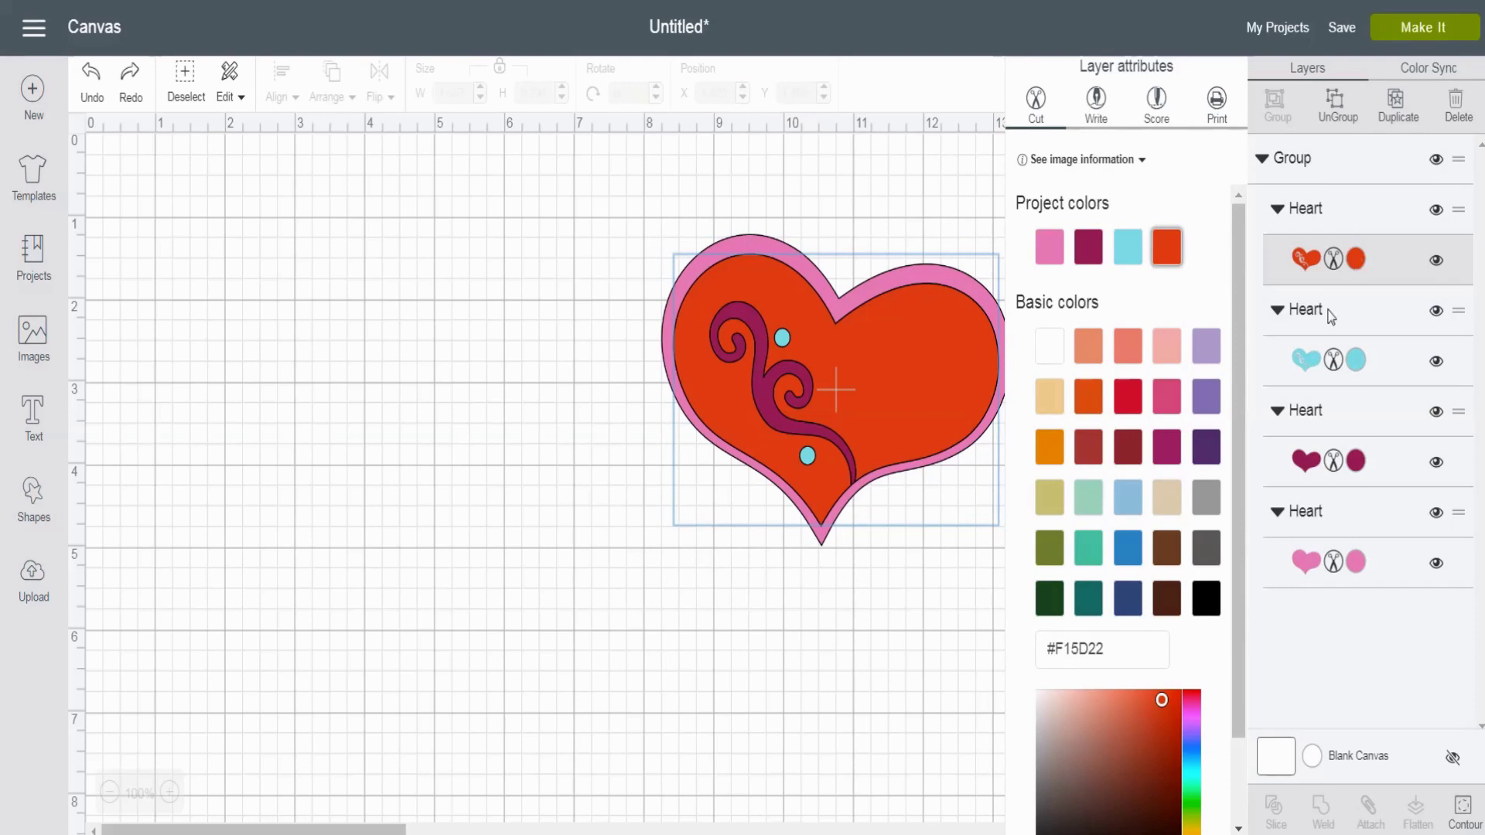
{"action": "left_click", "coordinate": [1213, 407]}
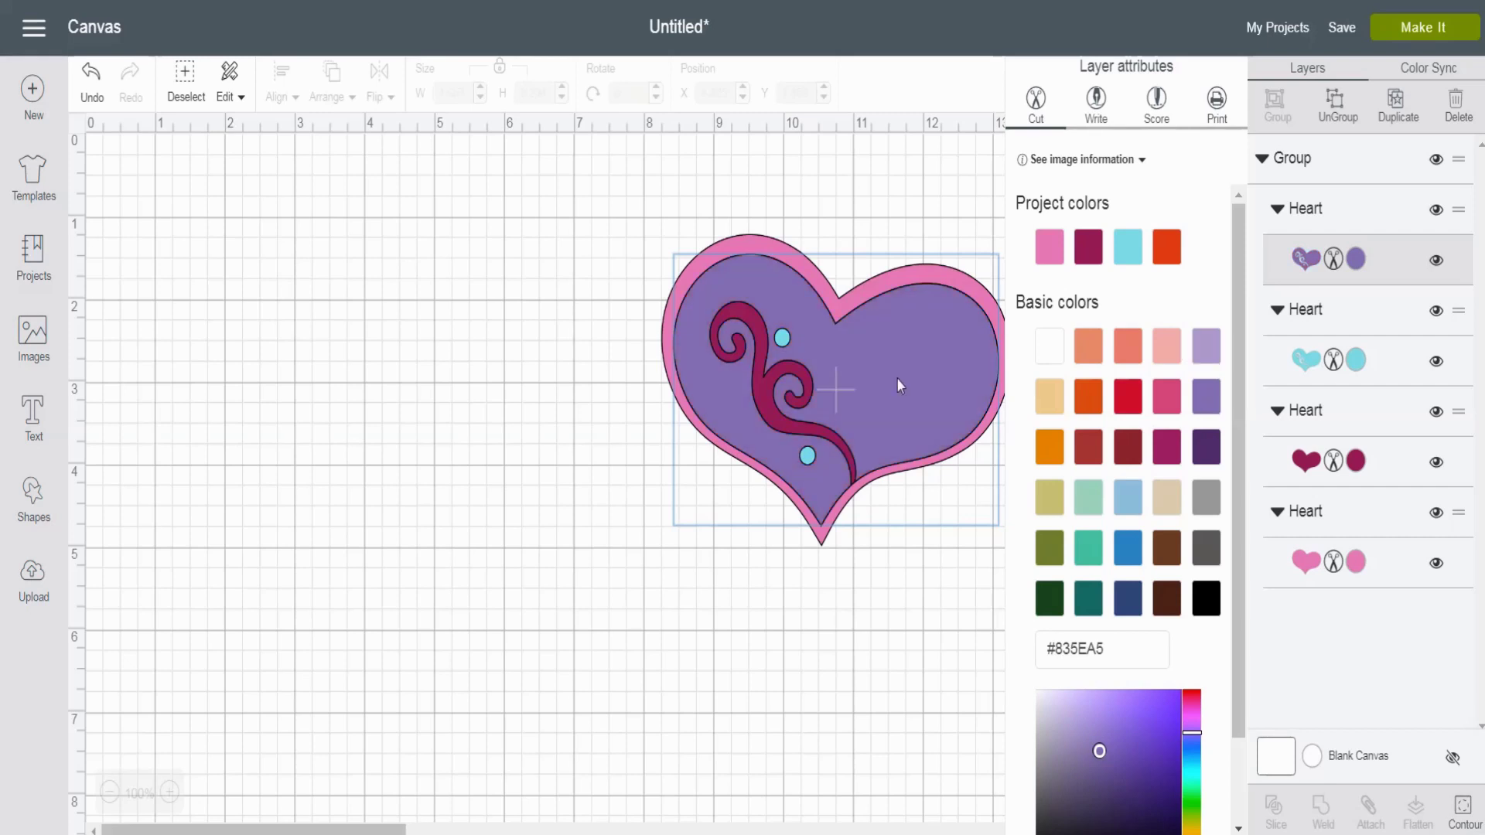
{"action": "left_click", "coordinate": [1355, 360]}
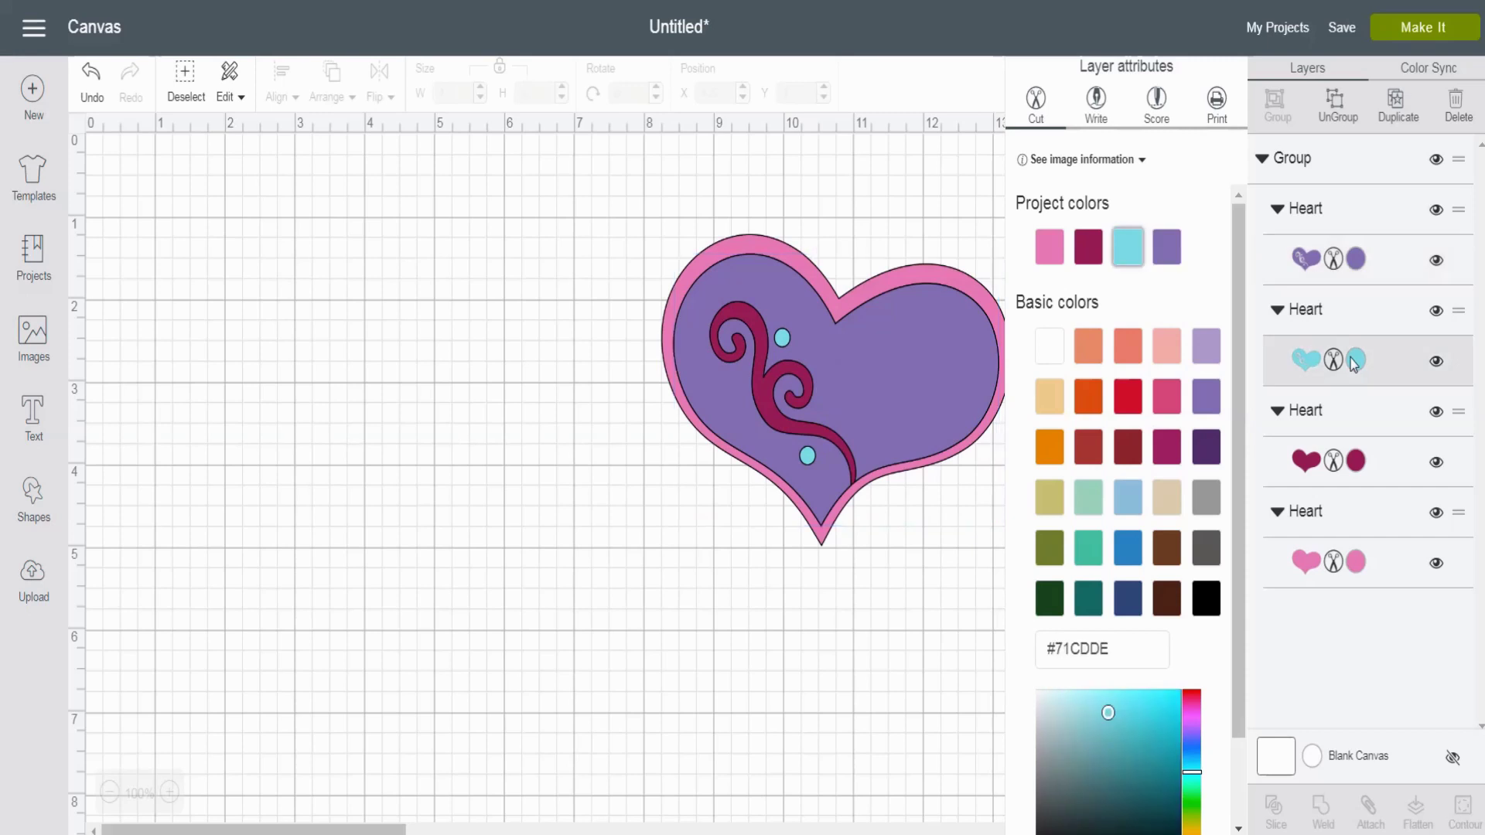
{"action": "left_click", "coordinate": [1165, 408]}
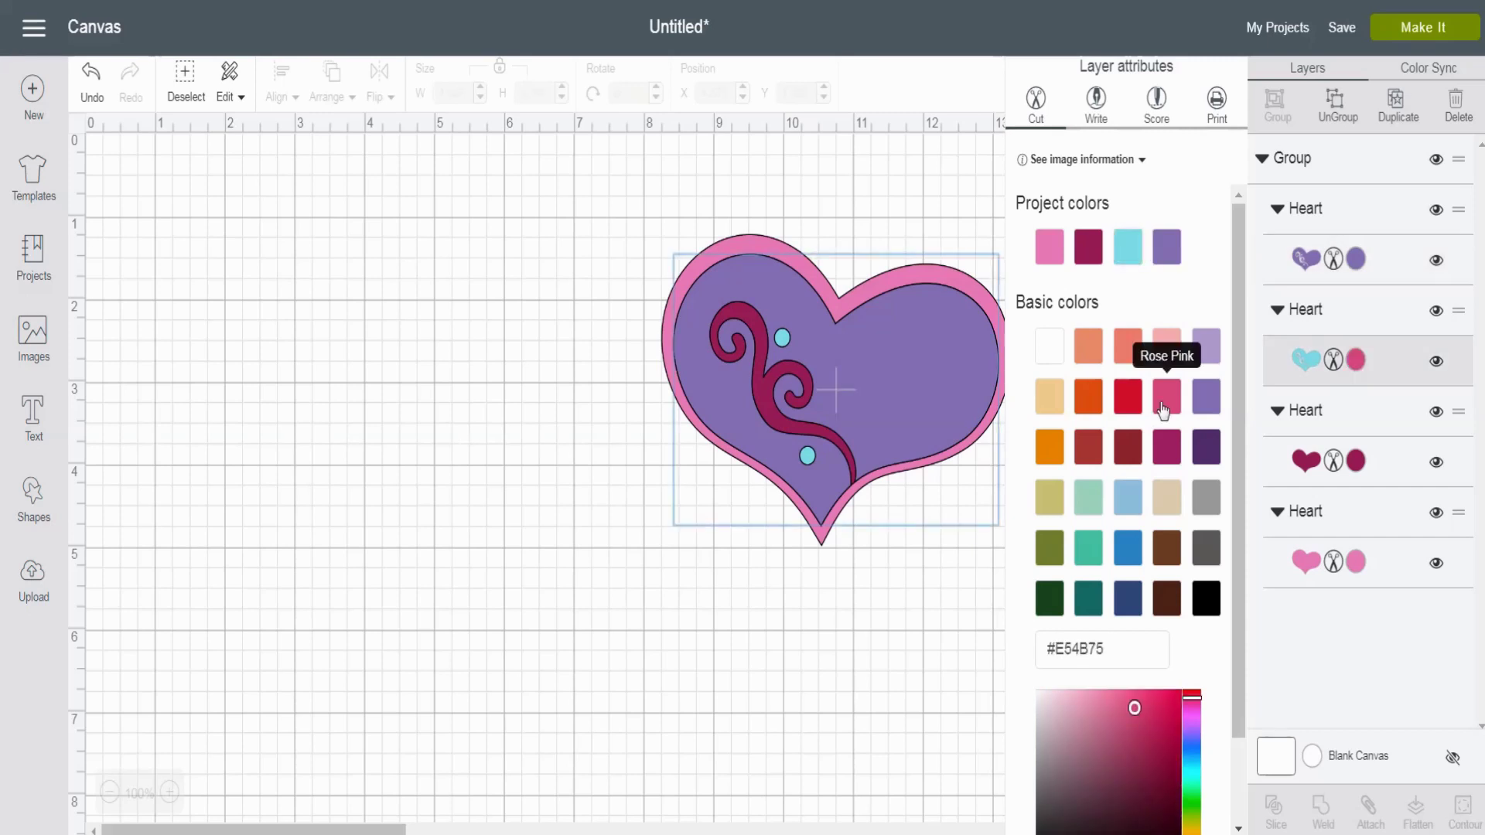
Step: Recolor the heart's maroon swirl layer to Candy Crystal and its pink outline layer to black
{"action": "left_click", "coordinate": [1357, 464]}
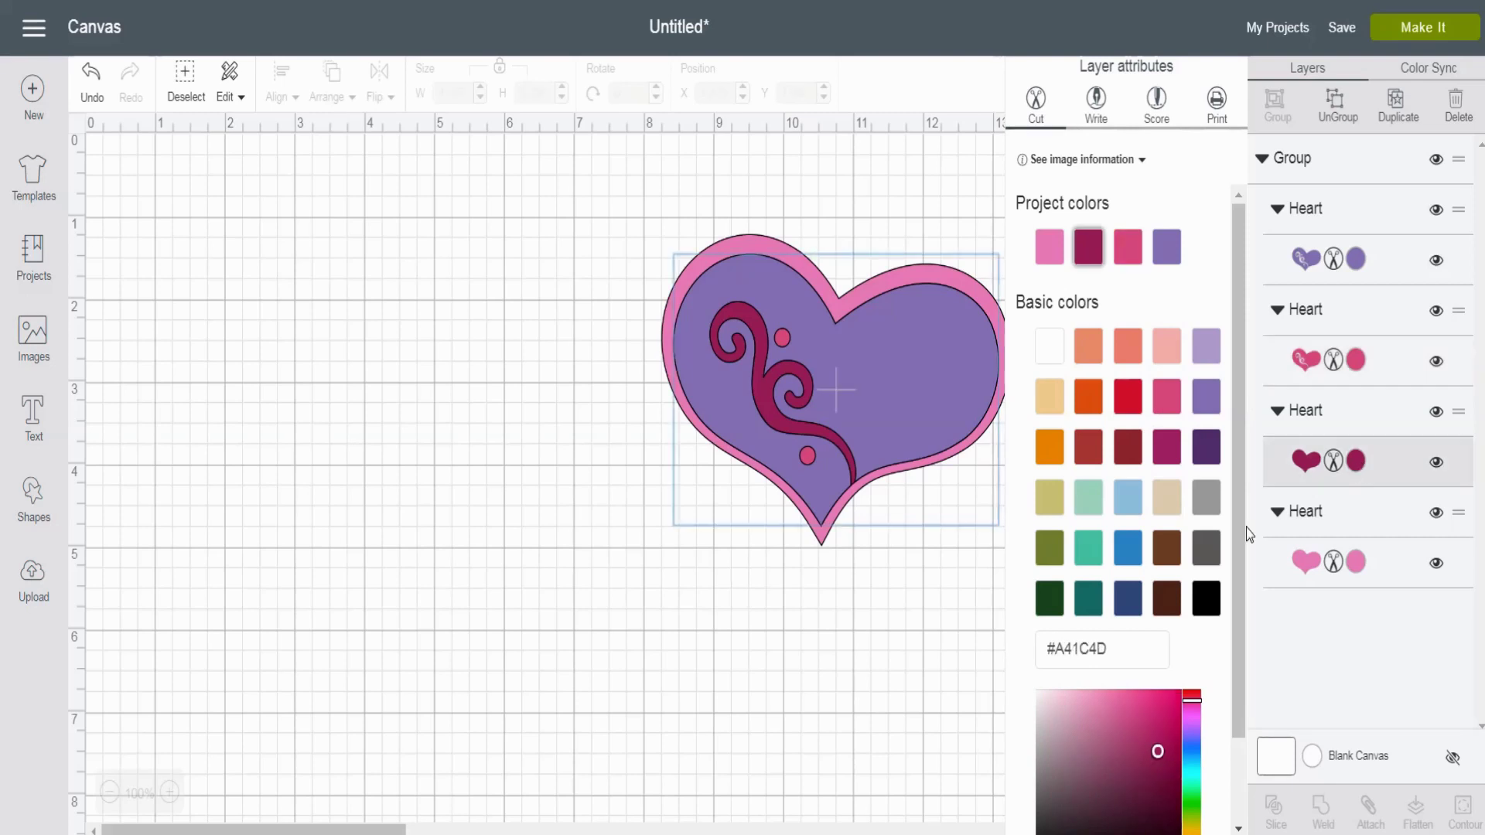
{"action": "left_click", "coordinate": [1097, 563]}
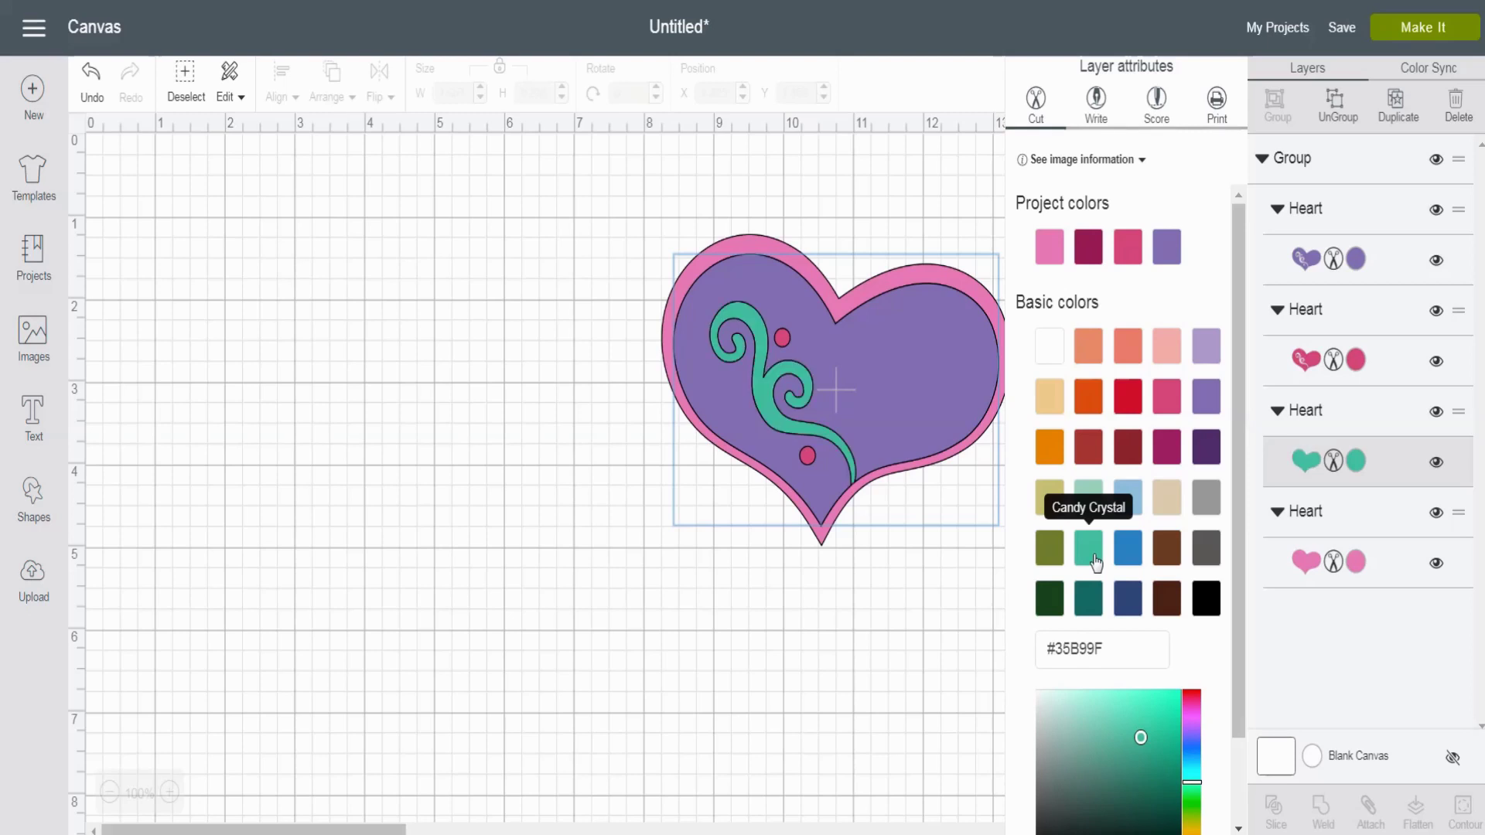
{"action": "left_click", "coordinate": [1363, 567]}
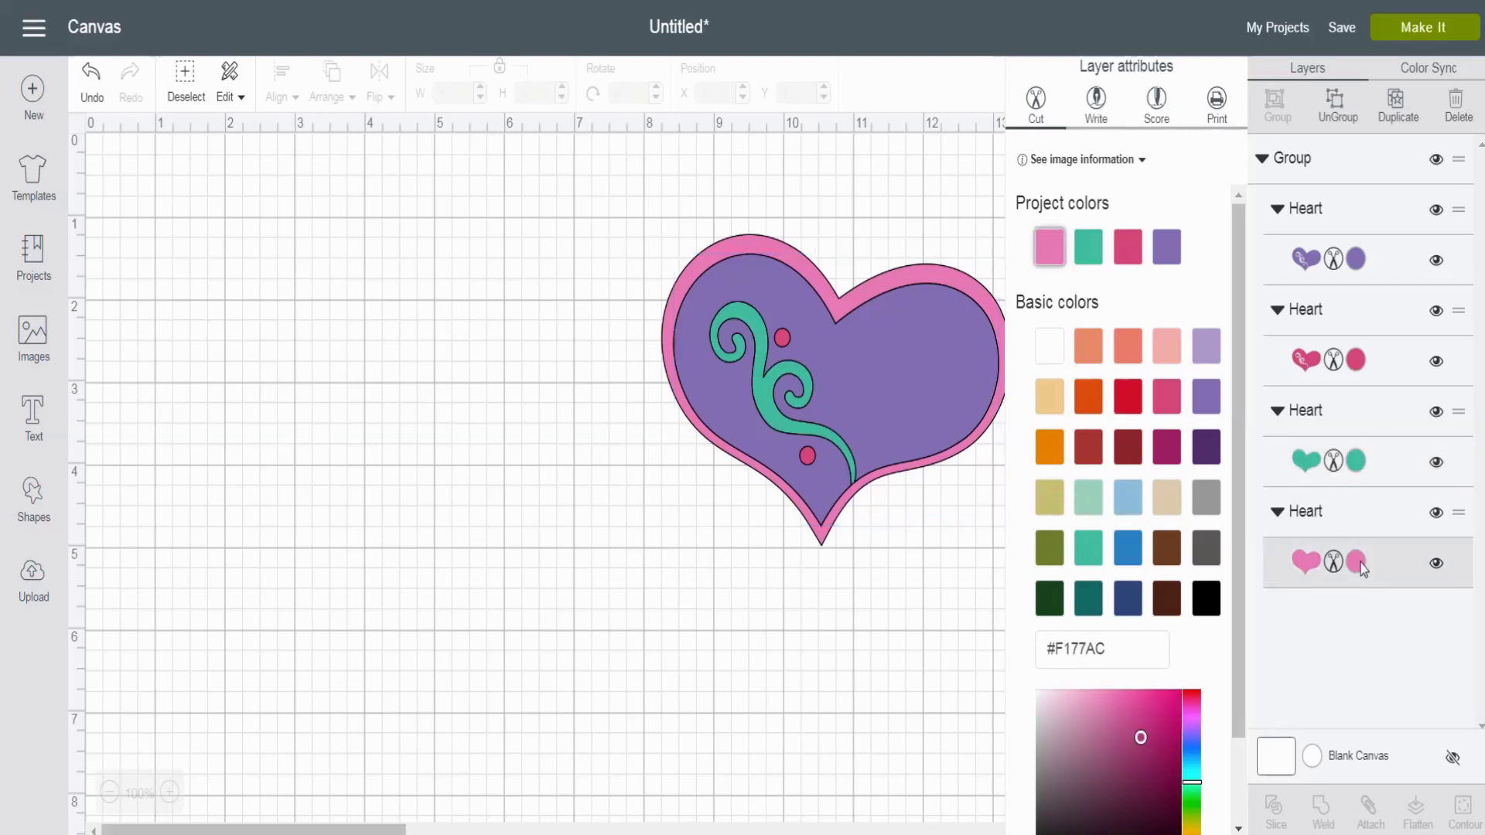
{"action": "left_click", "coordinate": [1214, 597]}
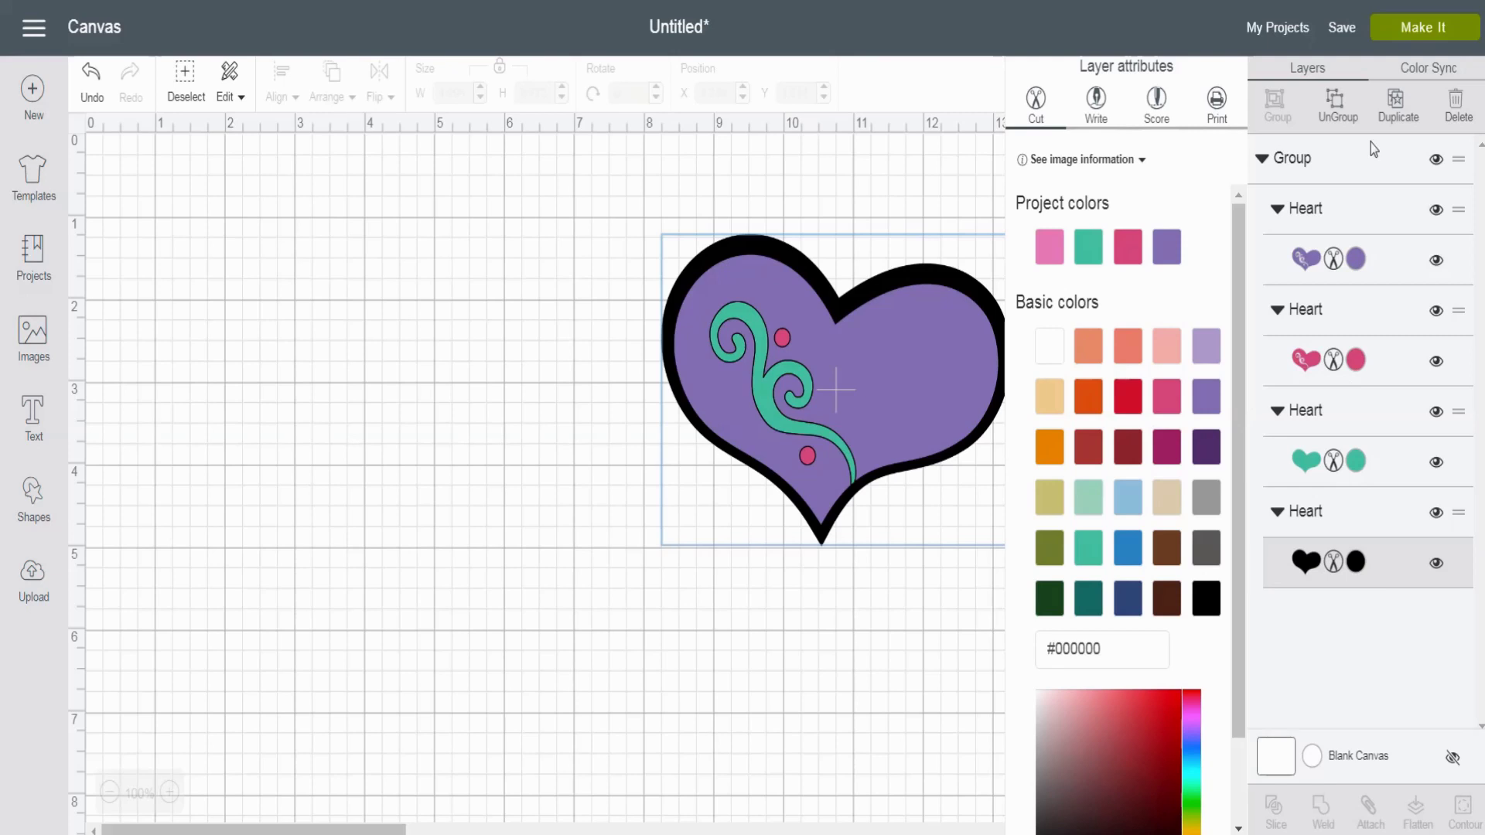
{"action": "left_click", "coordinate": [1339, 265]}
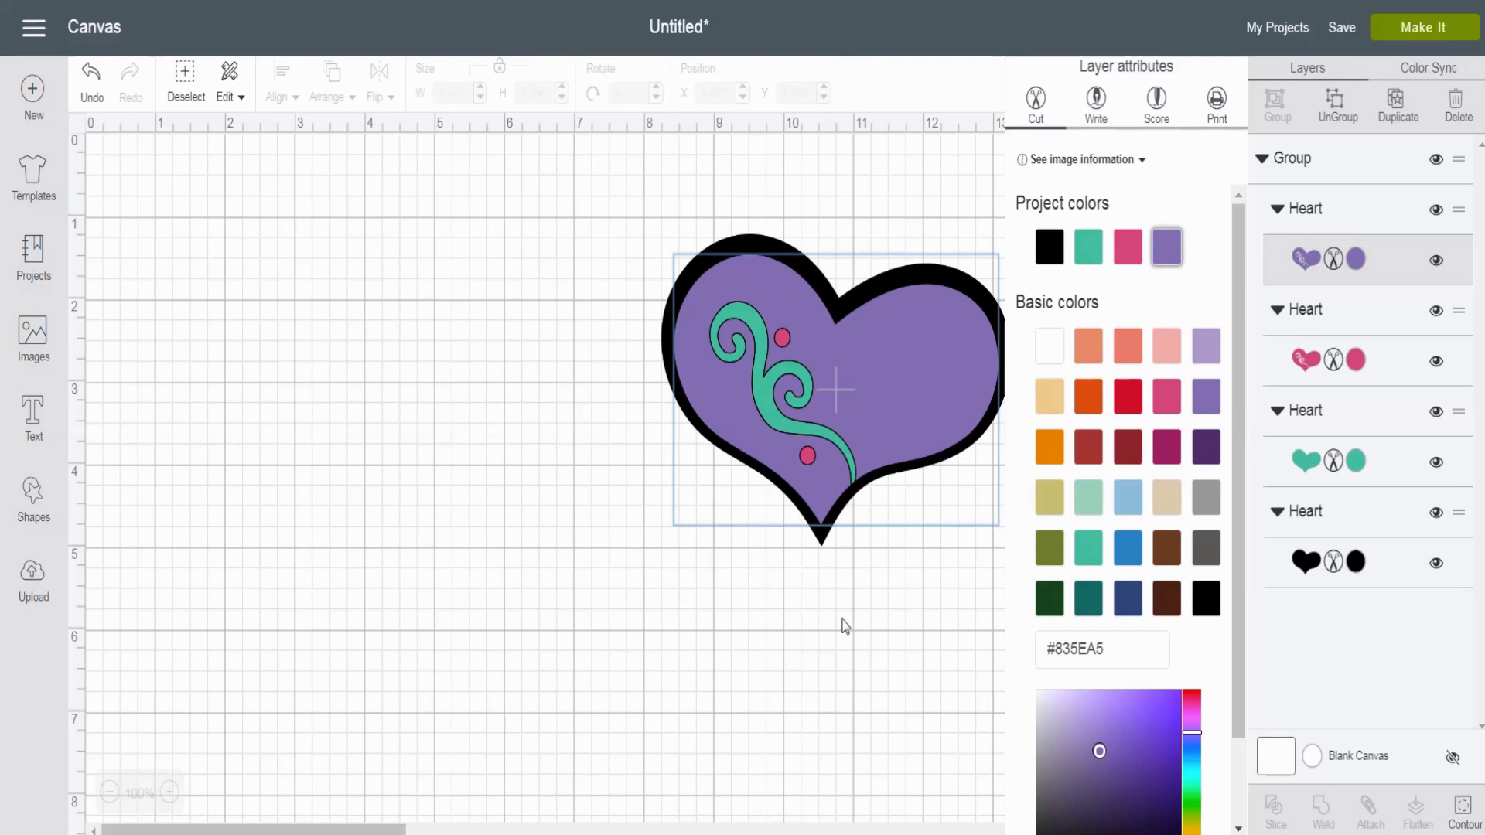
{"action": "left_click", "coordinate": [789, 606]}
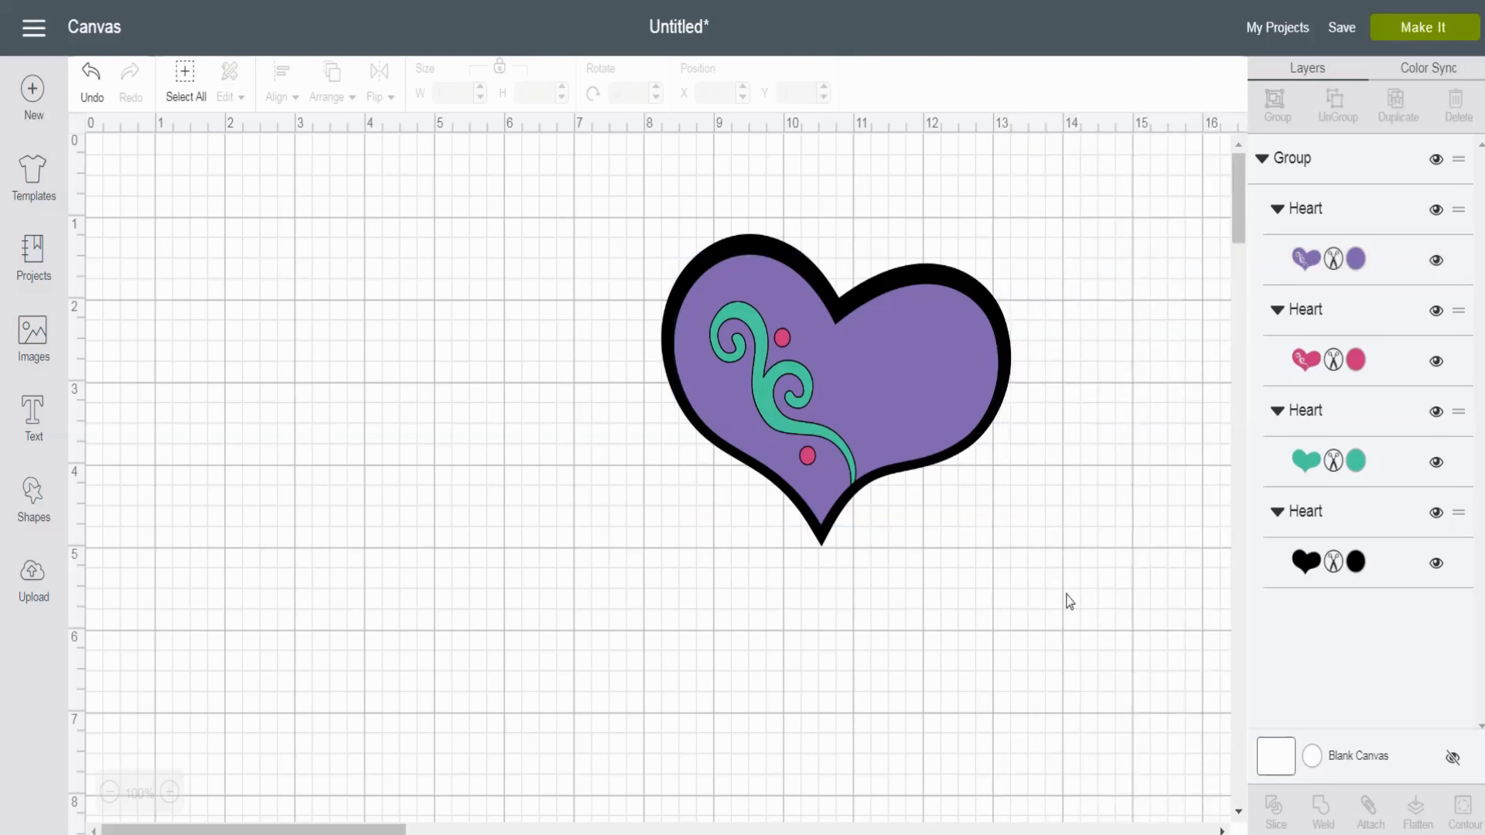
Step: Try custom colors on the purple heart layer, first green #1C7440 and then bright blue #411DF2
{"action": "left_click", "coordinate": [1333, 264]}
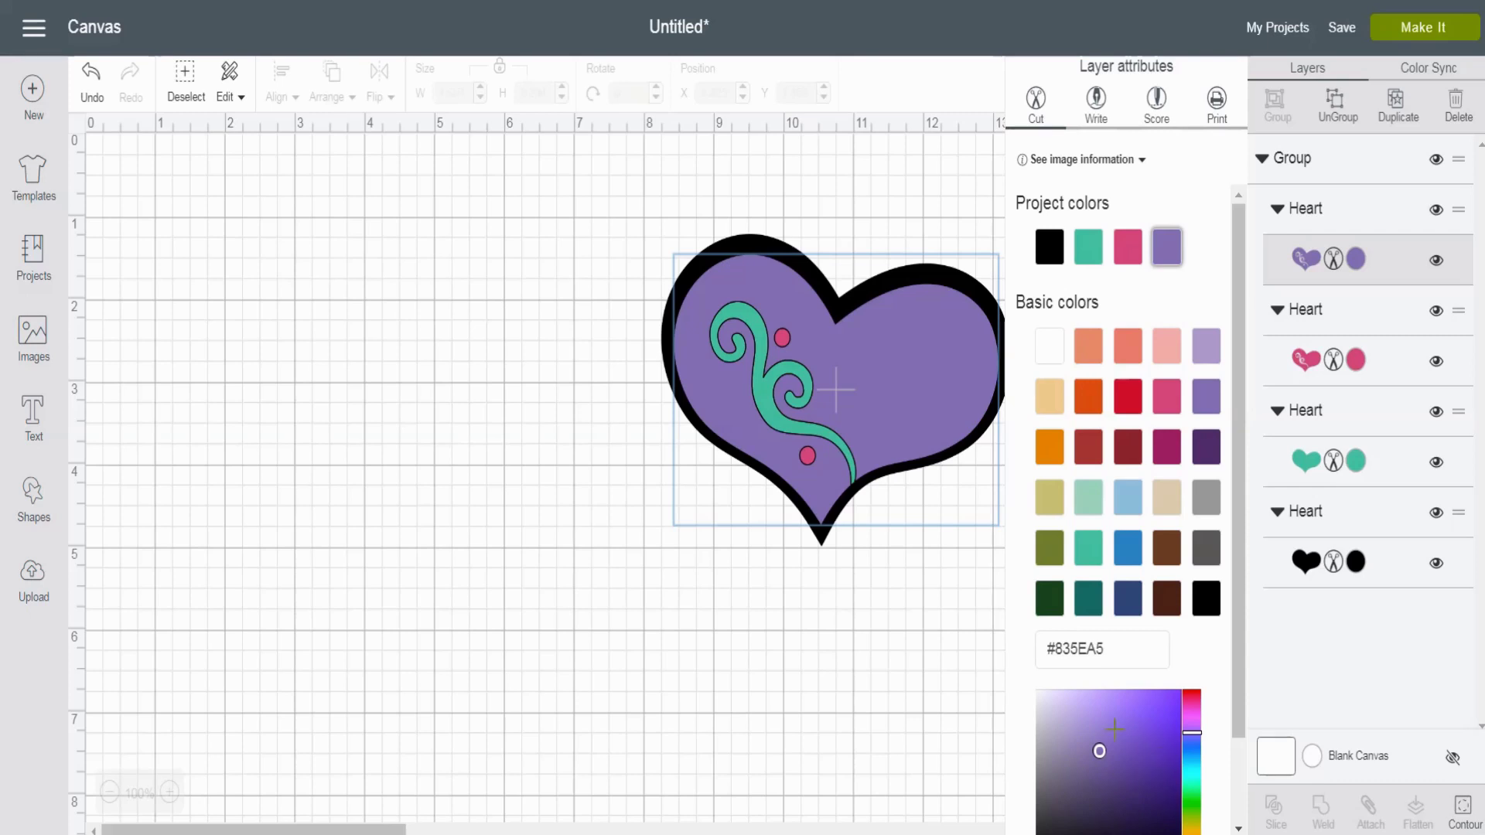
{"action": "scroll", "coordinate": [1240, 722], "scroll_direction": "down", "scroll_amount": 1}
{"action": "left_click_drag", "start_coordinate": [1250, 801], "coordinate": [1249, 806]}
{"action": "left_click", "coordinate": [1192, 693]}
{"action": "left_click", "coordinate": [1147, 683]}
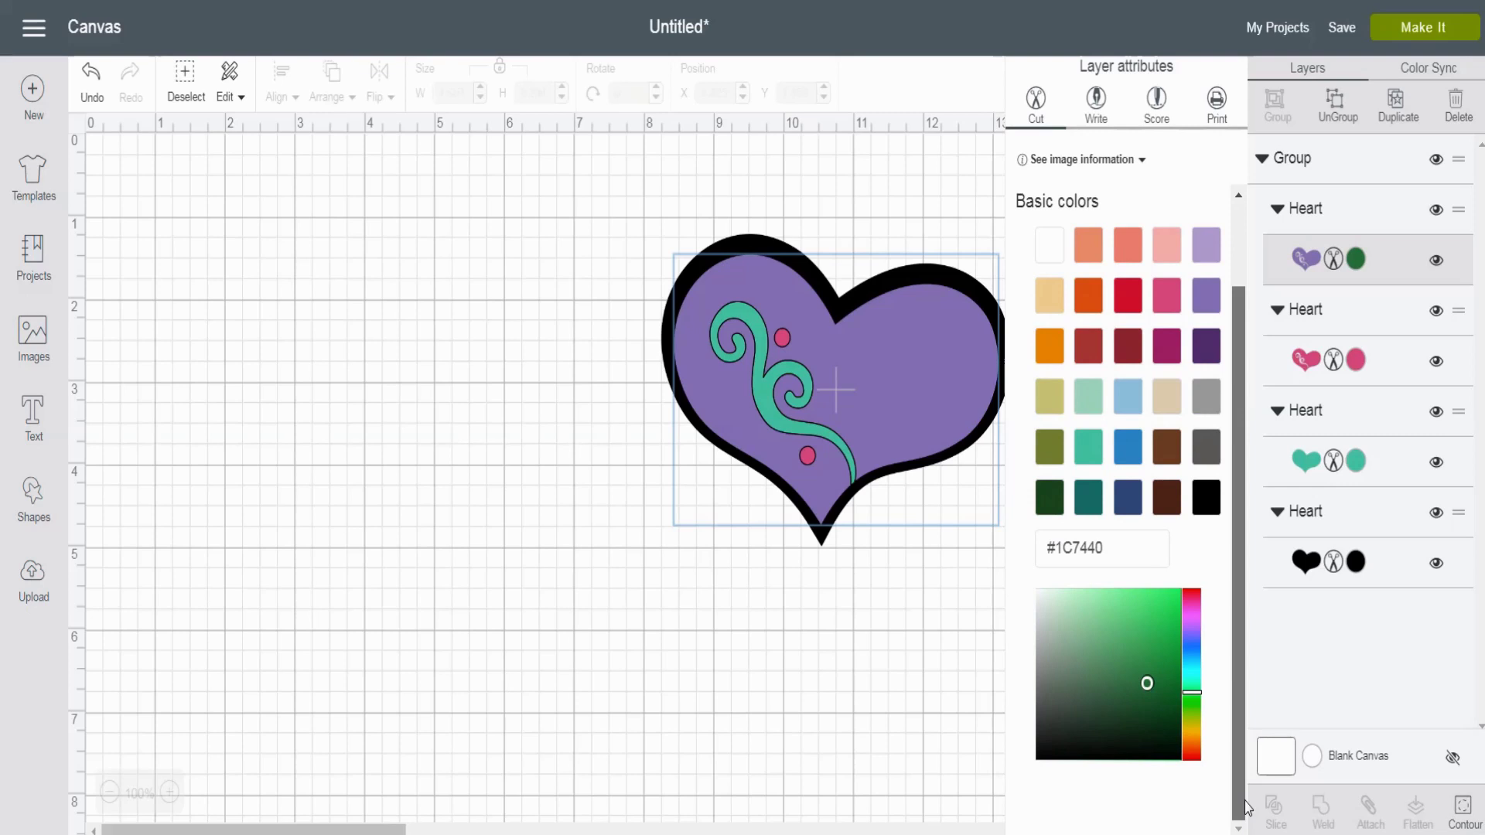
{"action": "left_click", "coordinate": [1192, 642]}
{"action": "left_click", "coordinate": [1165, 598]}
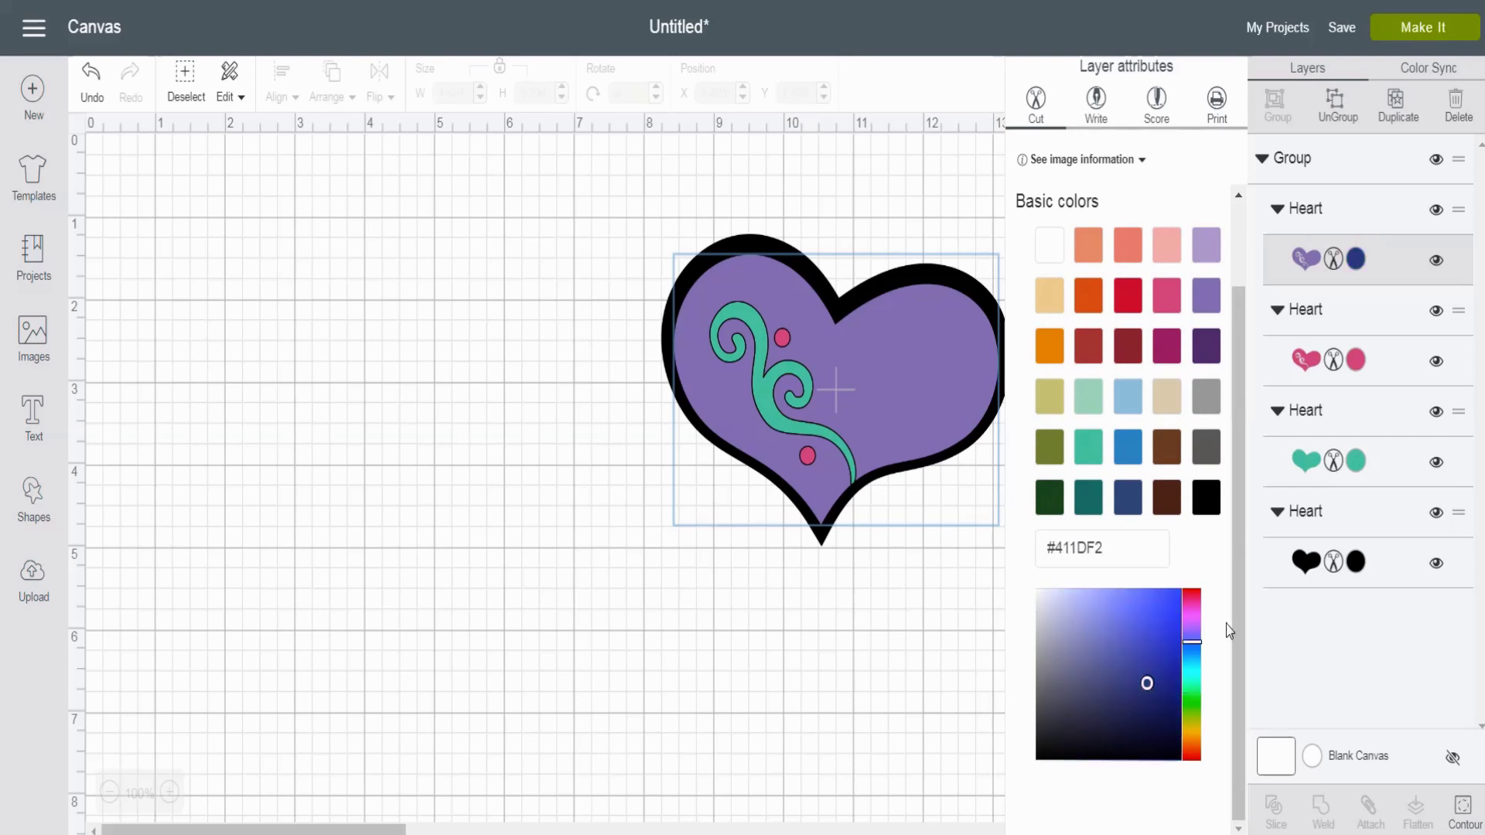
Step: Set the bright blue heart layer to the custom muted blue #4F4485
{"action": "triple_click", "coordinate": [1071, 559]}
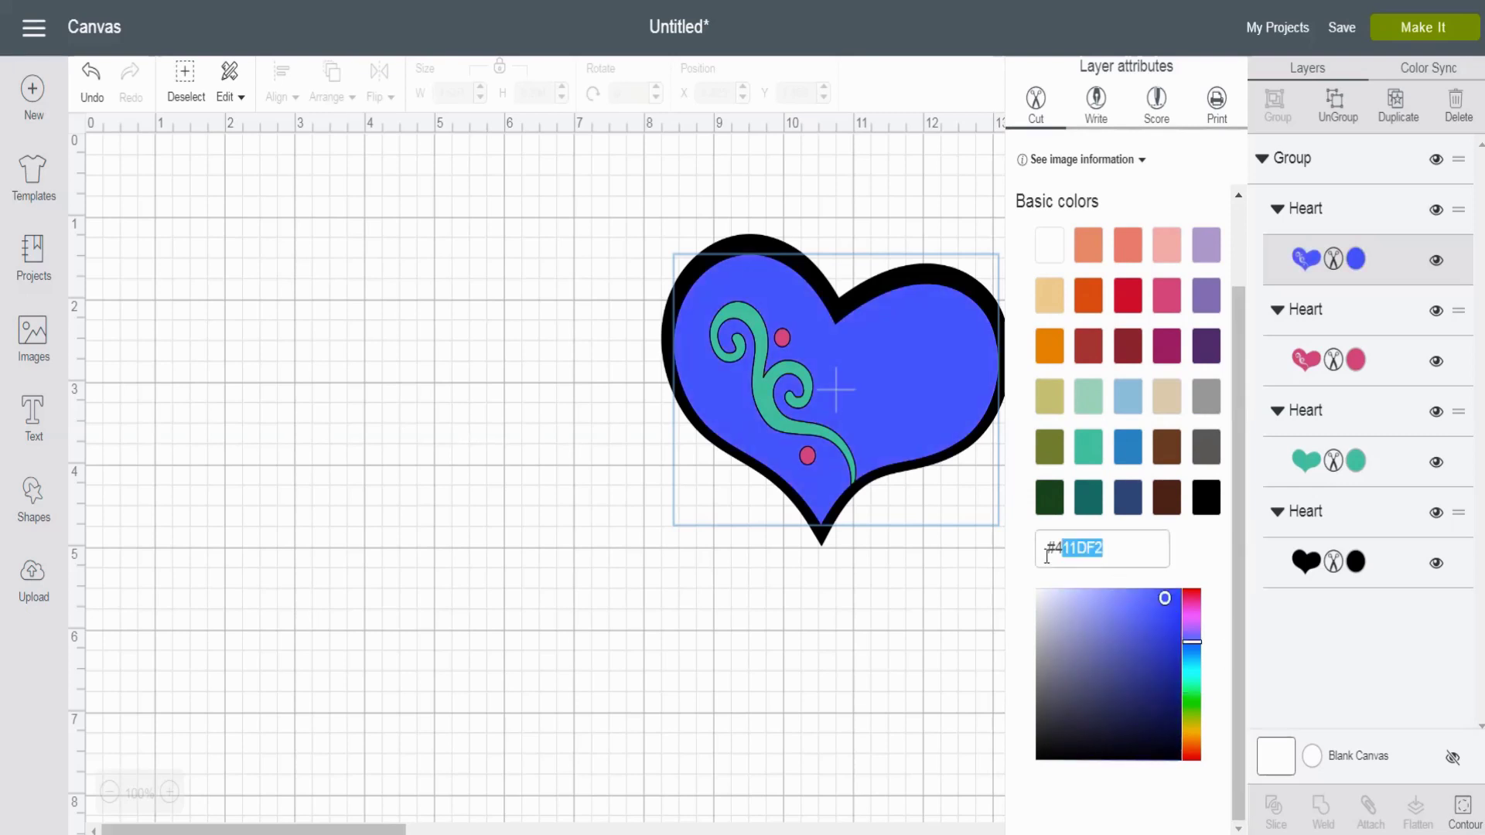
{"action": "left_click", "coordinate": [1108, 671]}
{"action": "left_click", "coordinate": [1237, 256]}
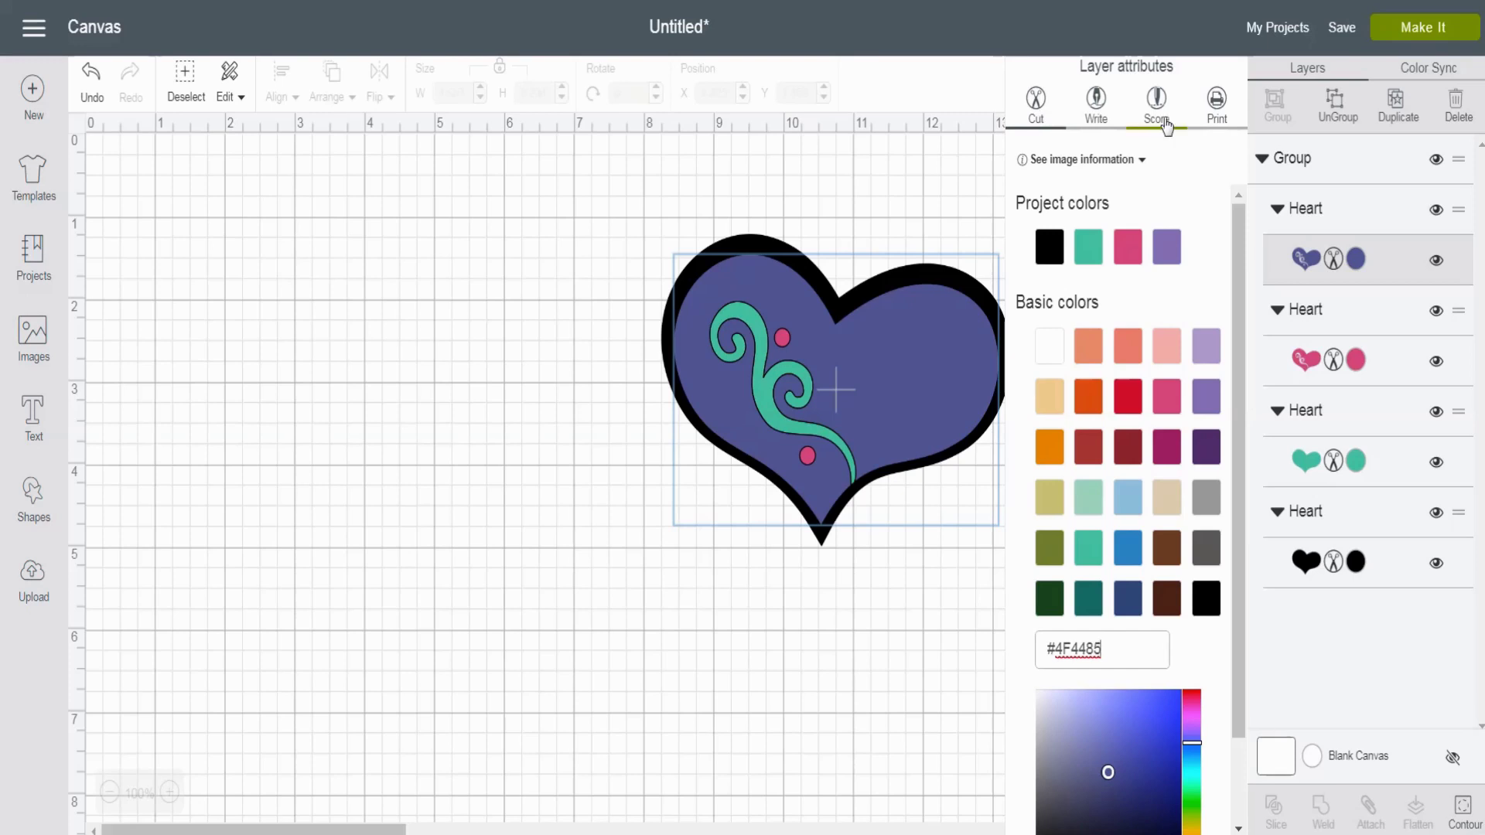
Step: Switch the muted blue heart layer's linetype to Write, Score and finally Print
{"action": "left_click", "coordinate": [1095, 104]}
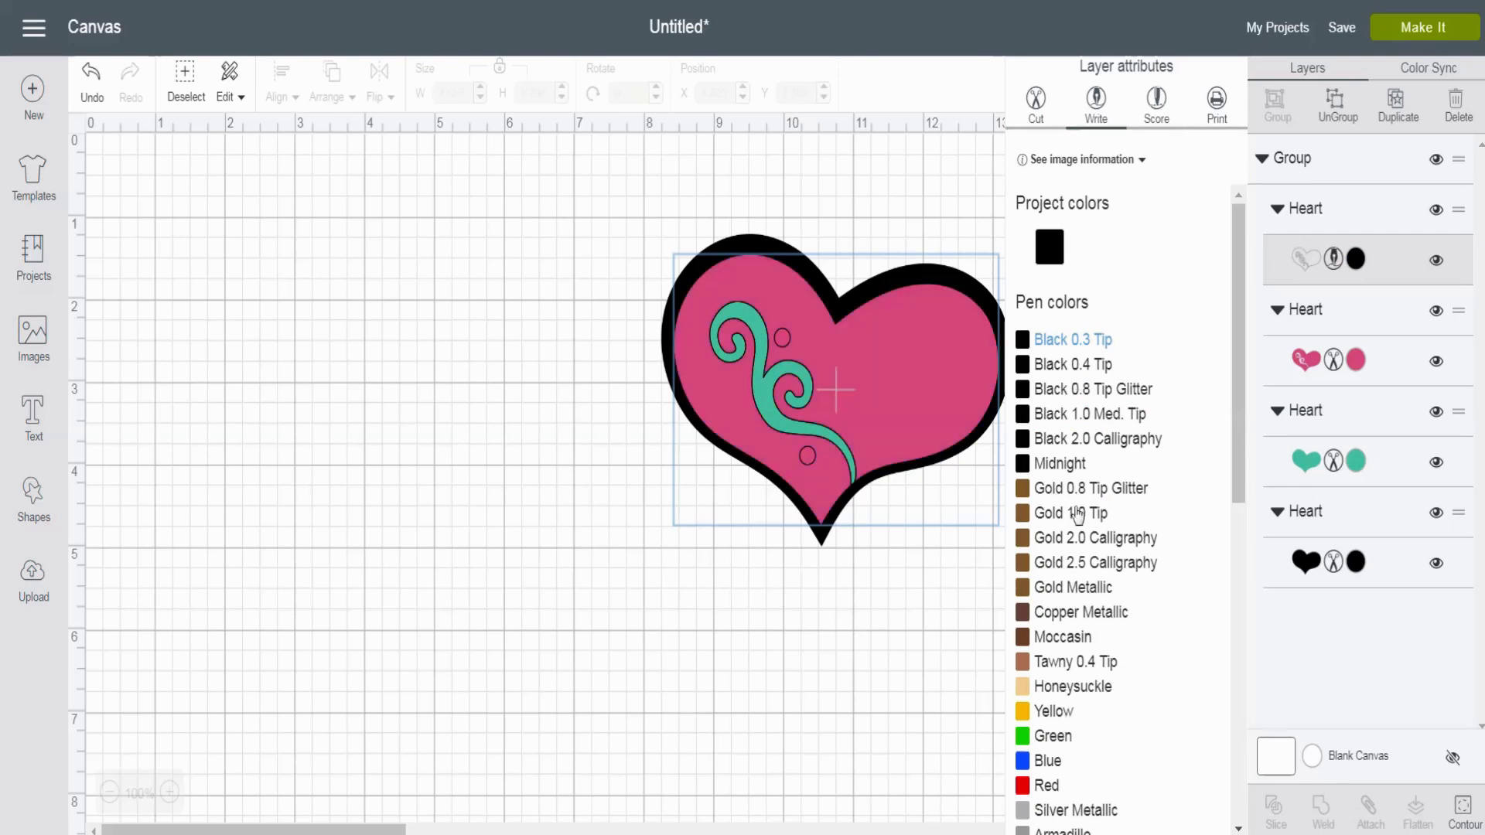
{"action": "left_click", "coordinate": [1157, 106]}
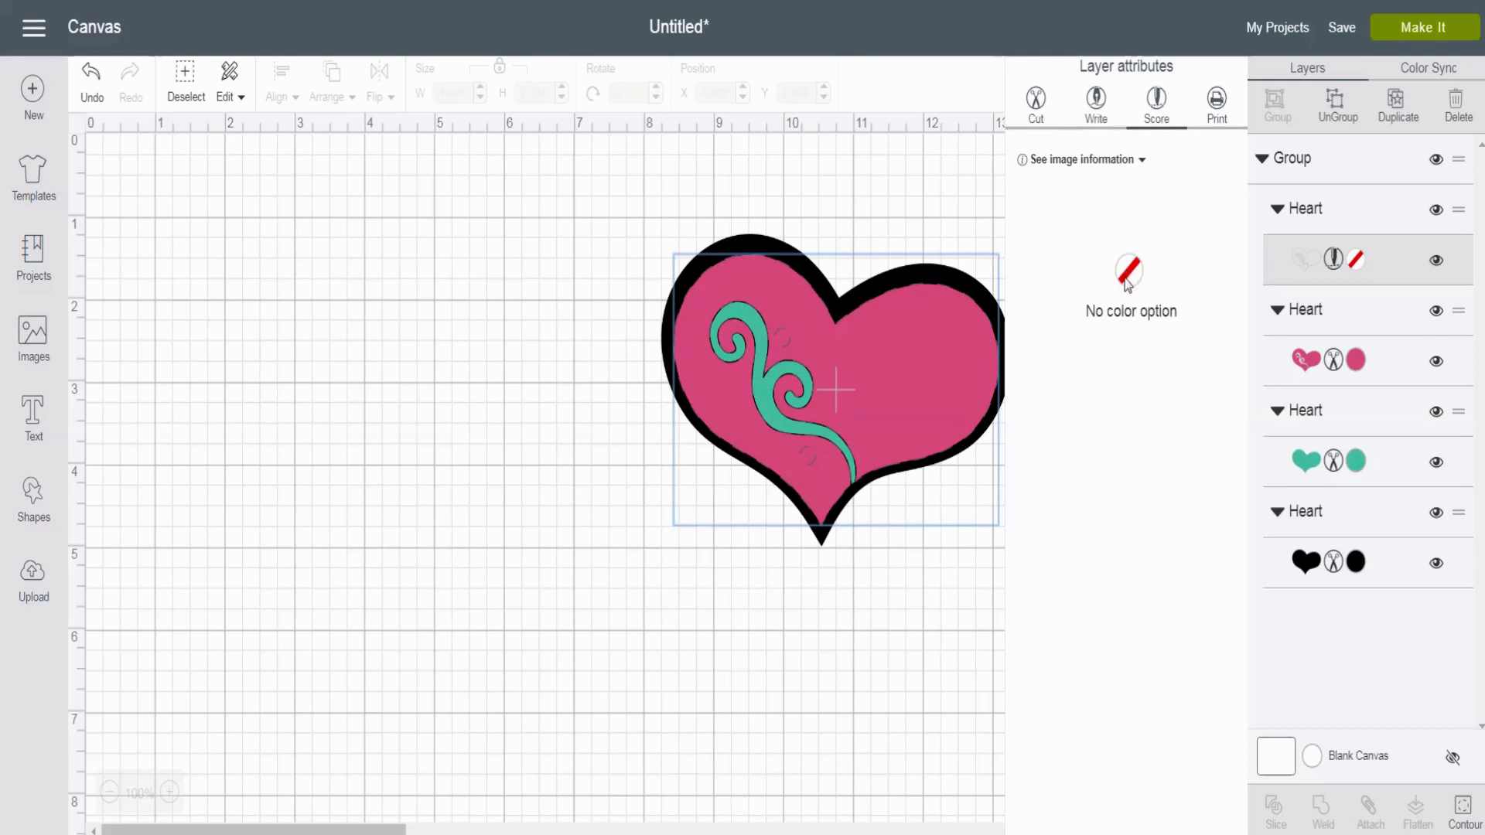
{"action": "left_click", "coordinate": [1216, 101]}
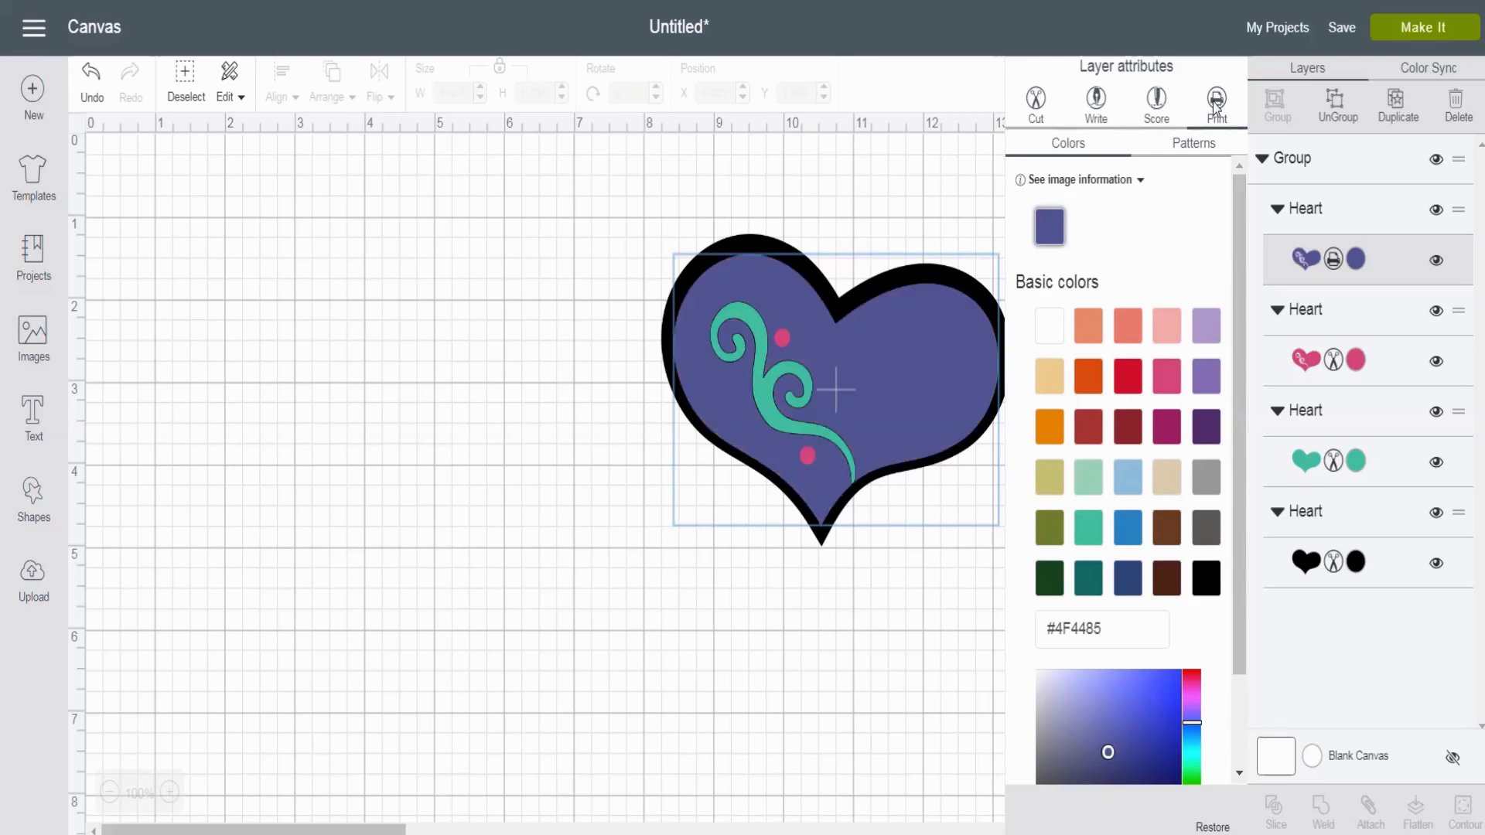
Step: Fill the print layer with the Grunge White Striped Pattern, then return the layer to the Cut linetype
{"action": "left_click", "coordinate": [1208, 147]}
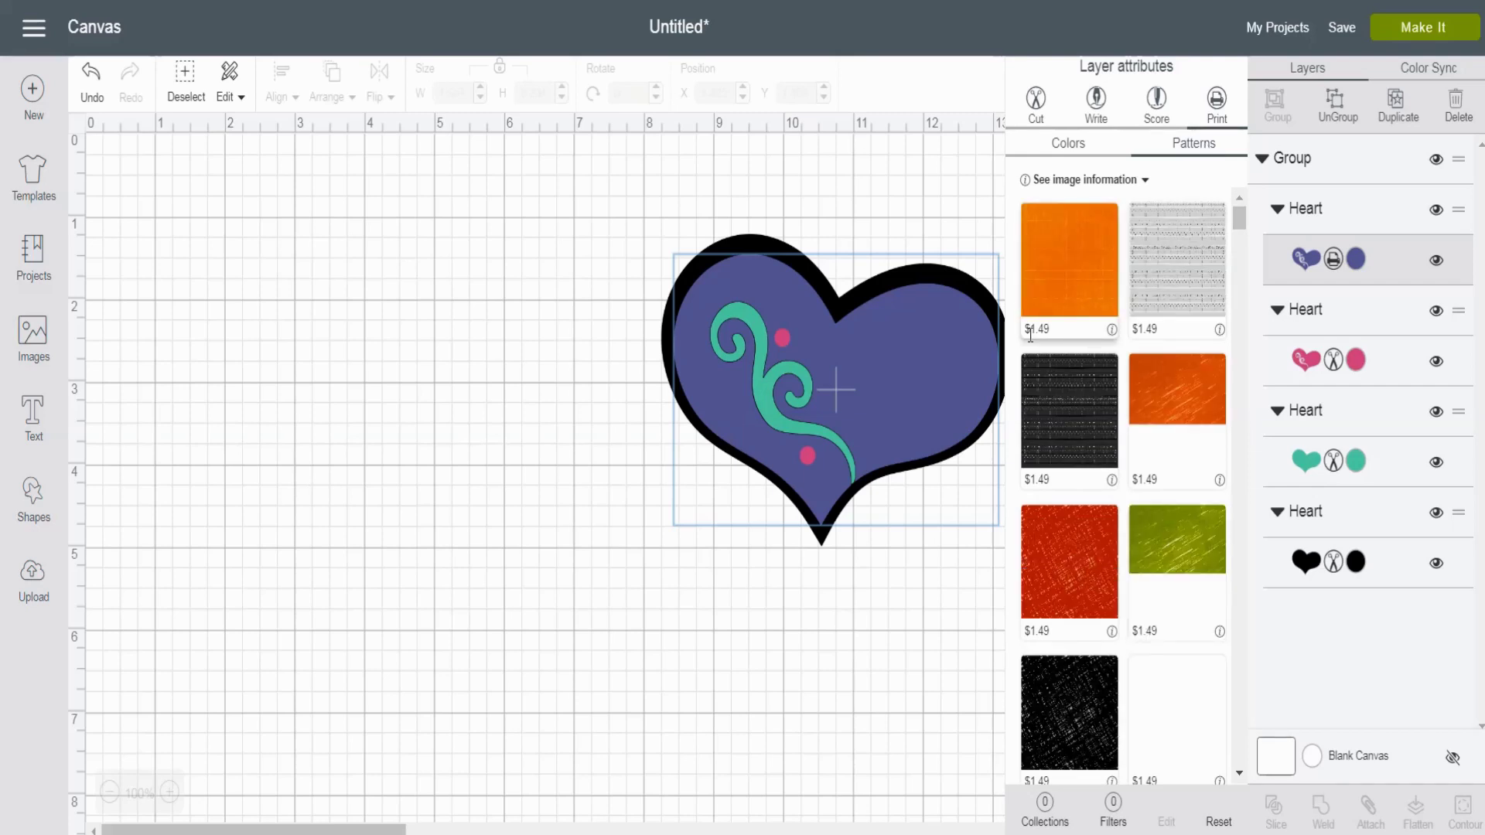
{"action": "scroll", "coordinate": [1235, 714], "scroll_direction": "down", "scroll_amount": 5}
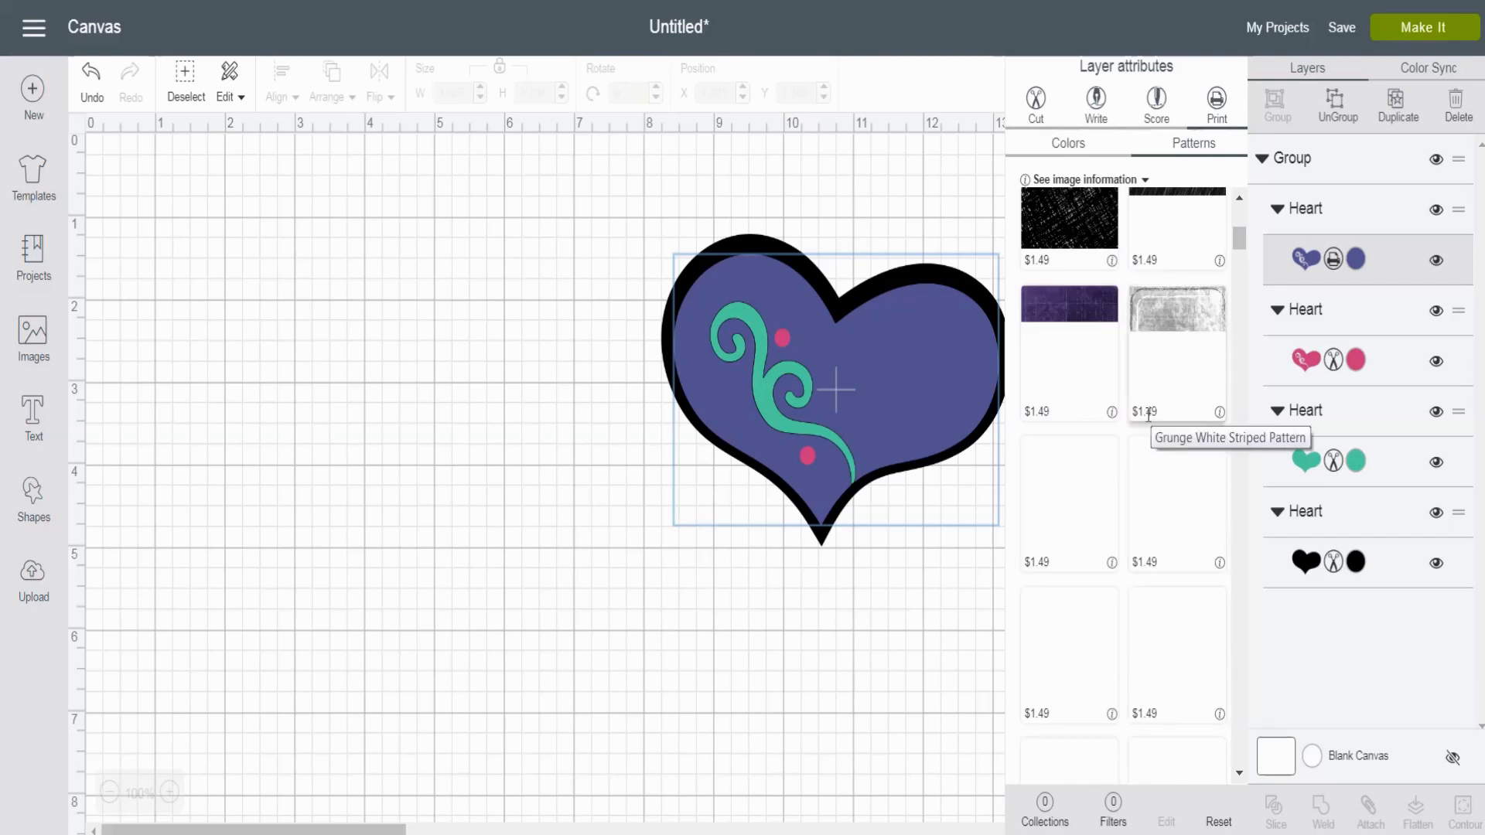
{"action": "left_click", "coordinate": [1179, 341]}
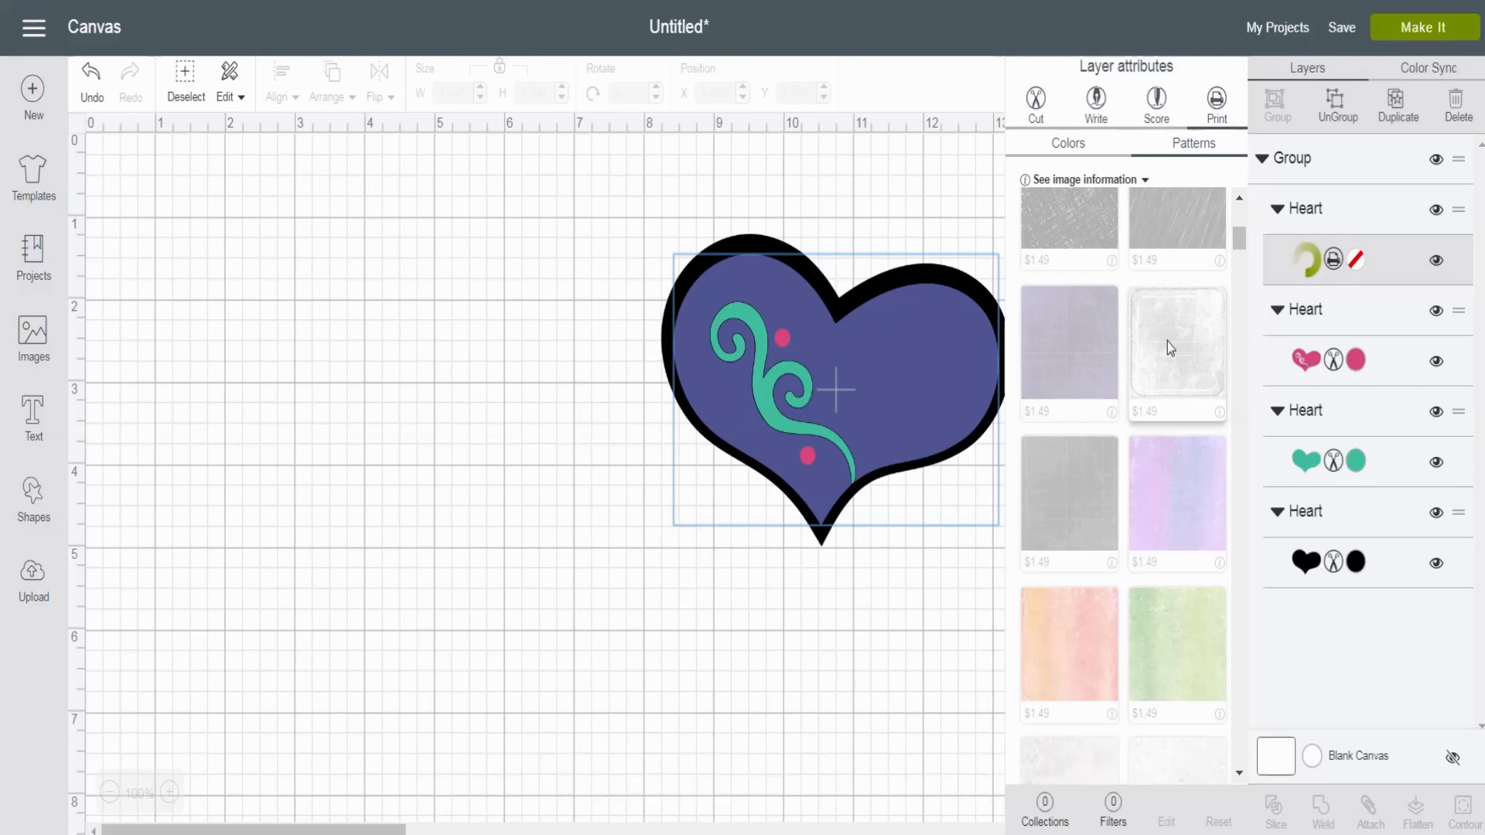
{"action": "left_click", "coordinate": [1080, 147]}
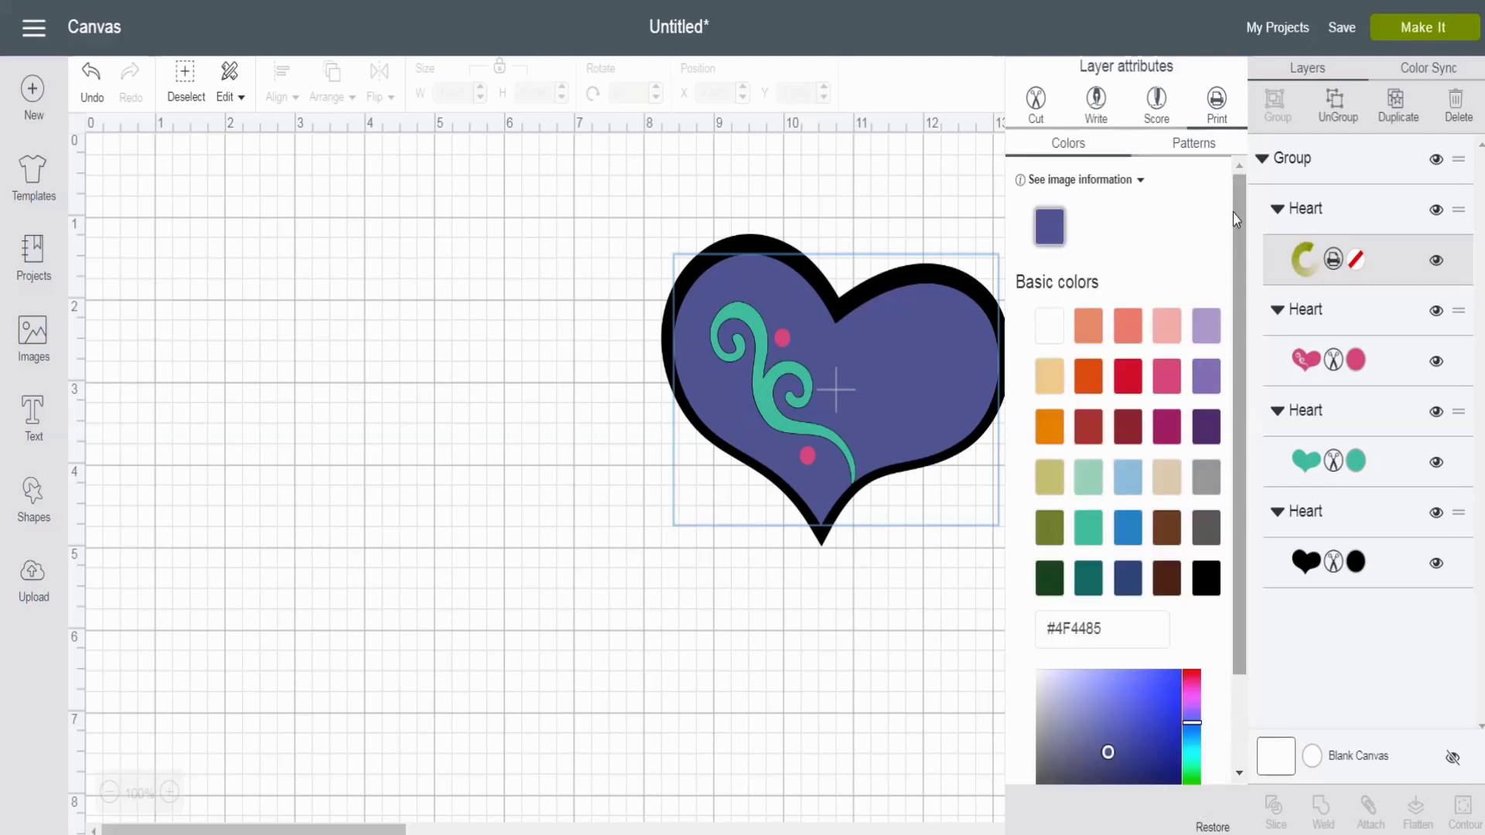
{"action": "left_click_drag", "start_coordinate": [1235, 220], "coordinate": [1241, 493]}
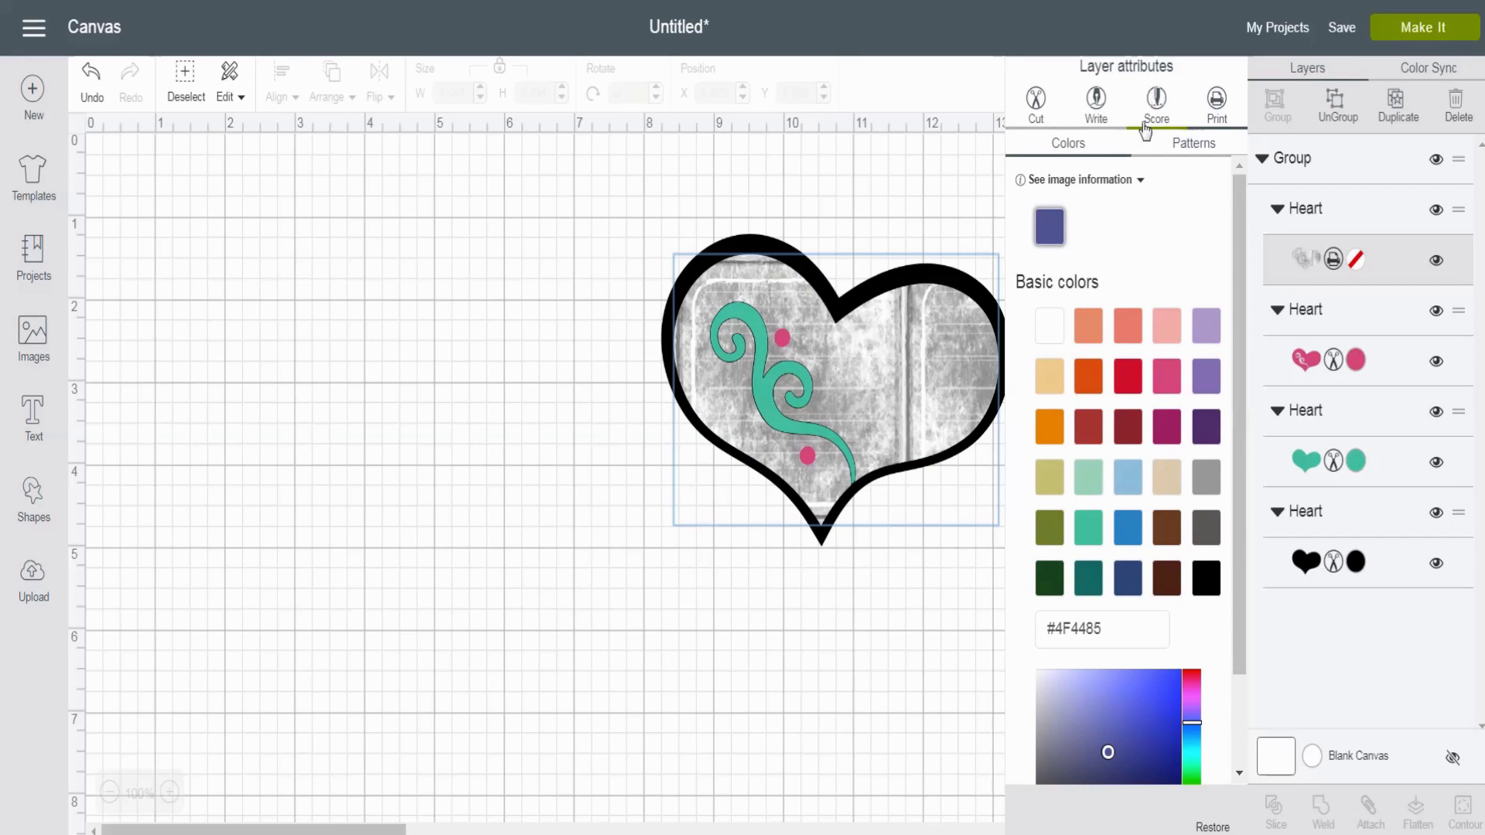
{"action": "left_click", "coordinate": [1041, 112]}
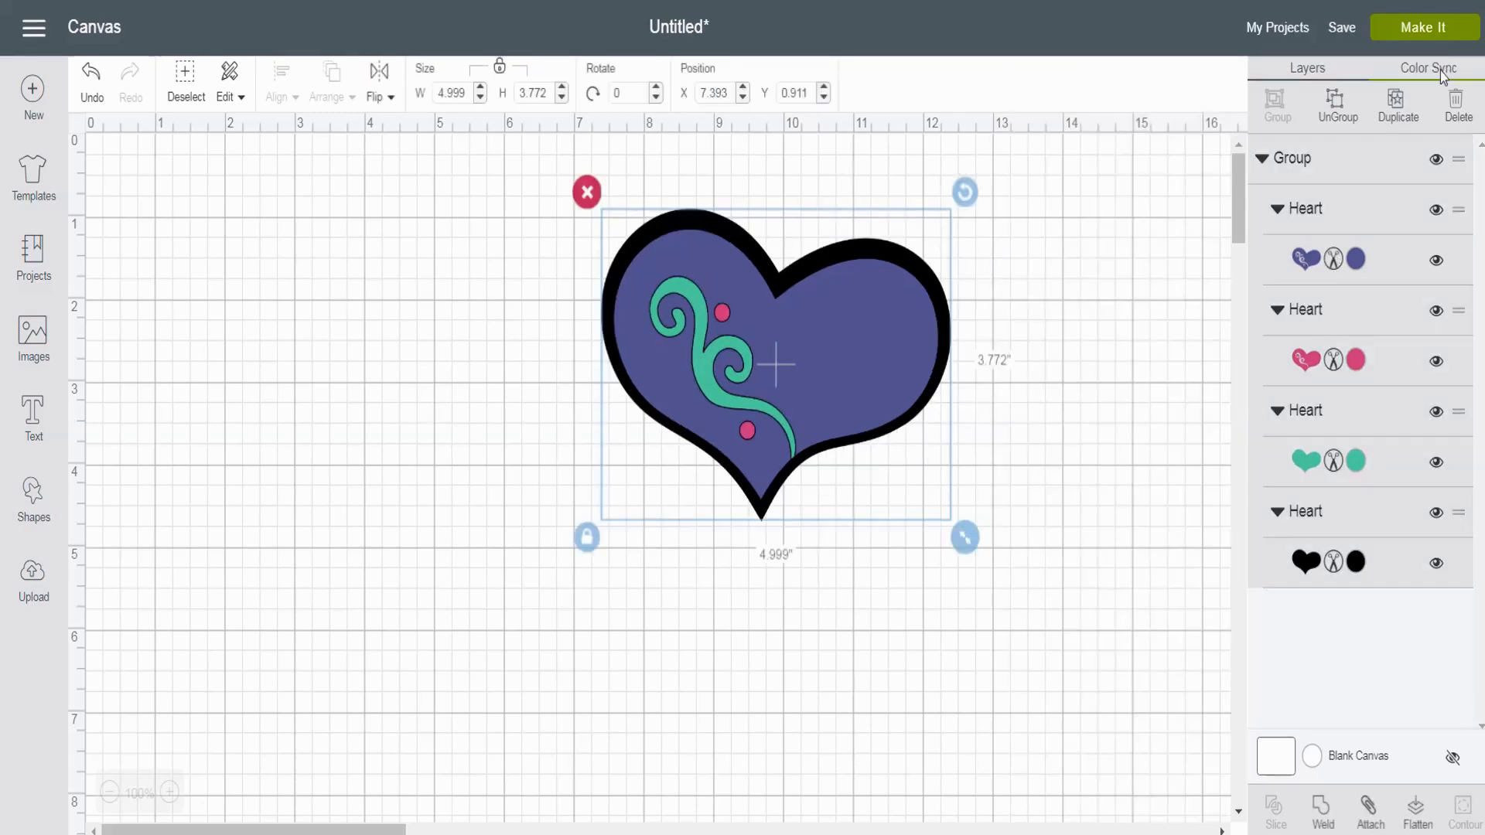
Step: Review the design's colors in Color Sync and move the grouped heart to about X 7.38, Y 1.3
{"action": "left_click", "coordinate": [1440, 71]}
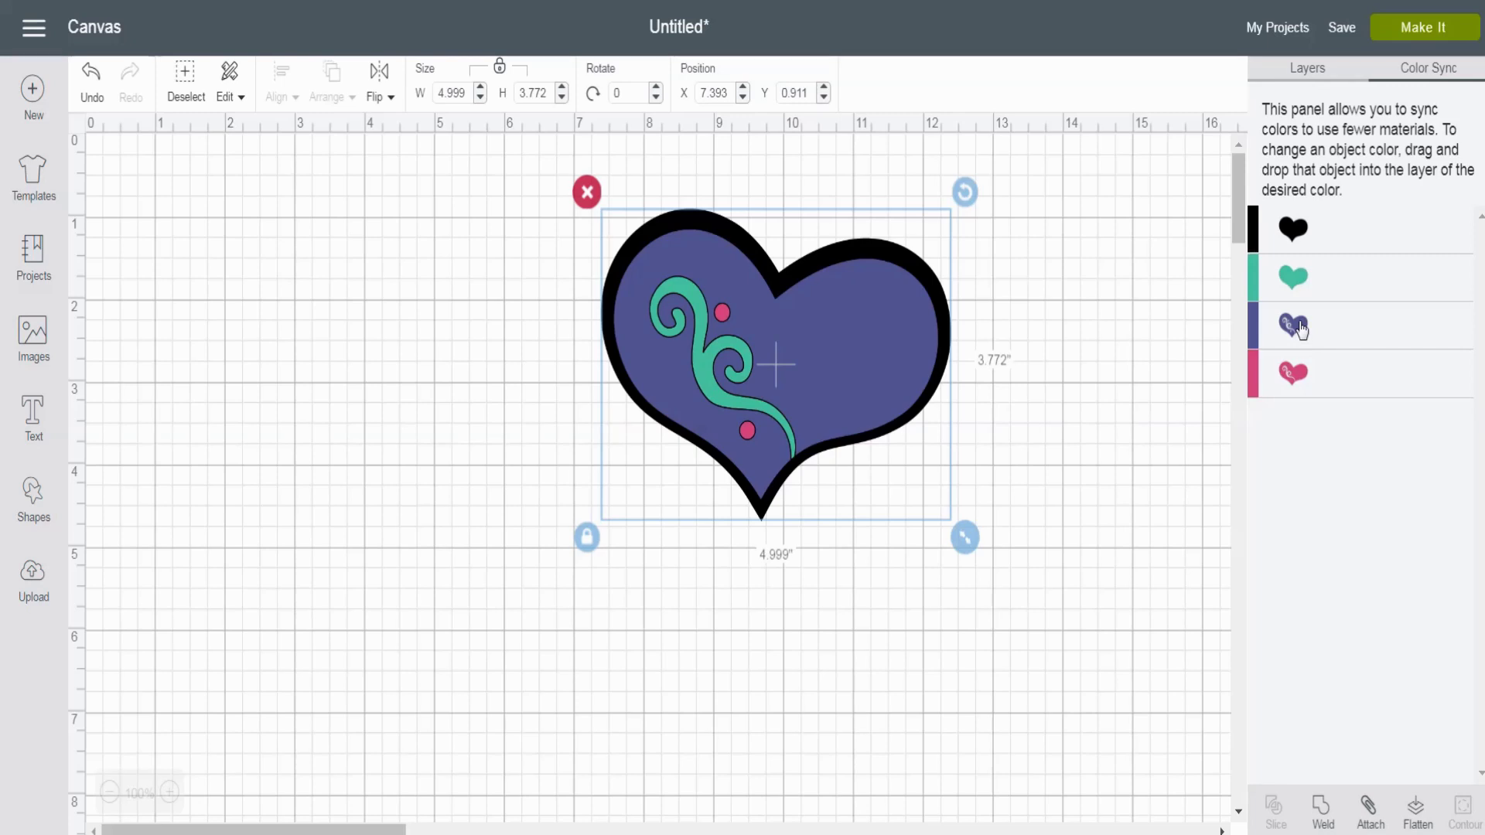
{"action": "left_click", "coordinate": [1299, 75]}
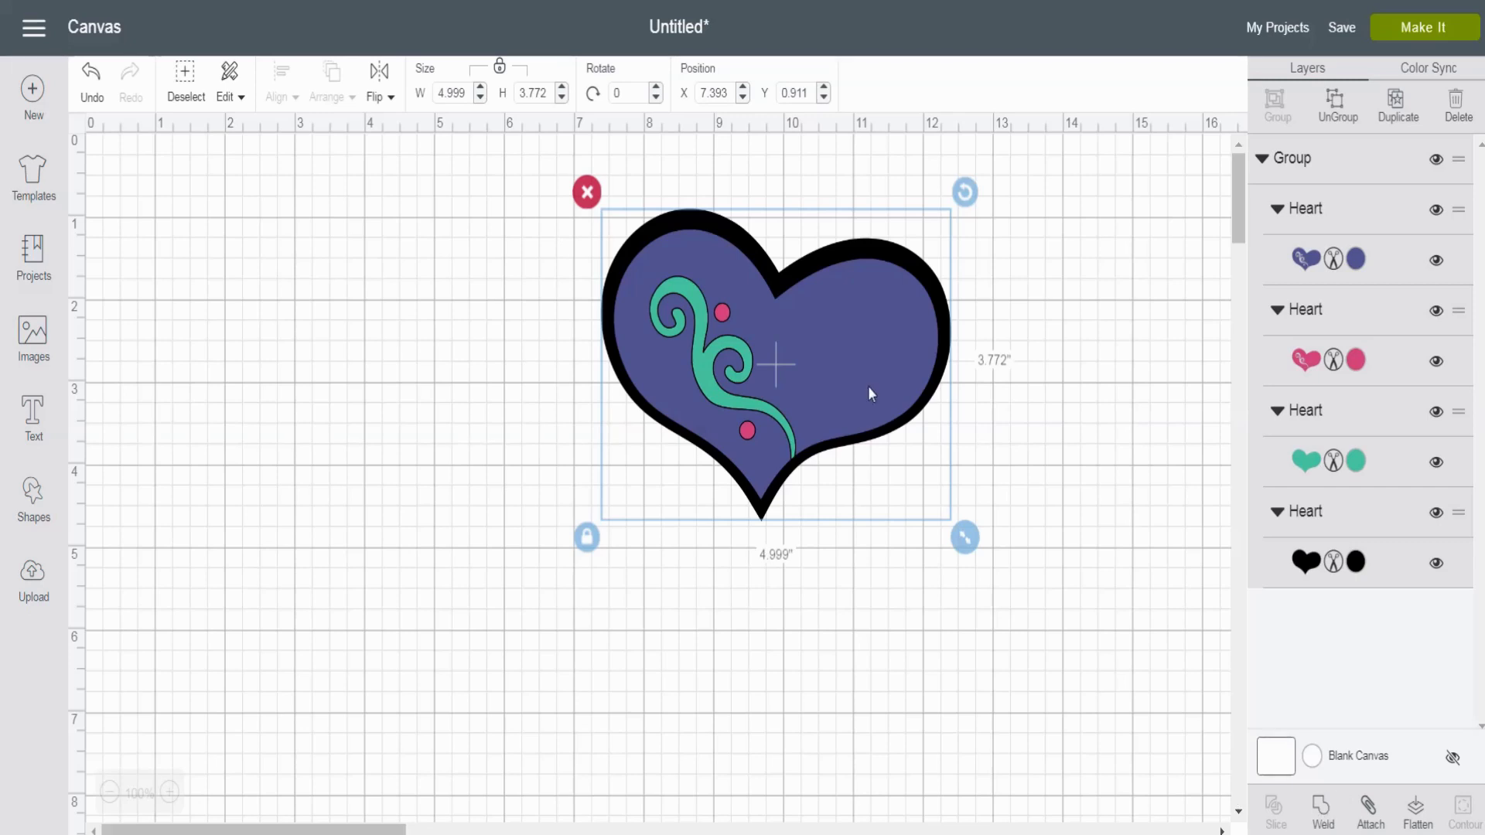
{"action": "left_click_drag", "start_coordinate": [869, 392], "coordinate": [868, 424]}
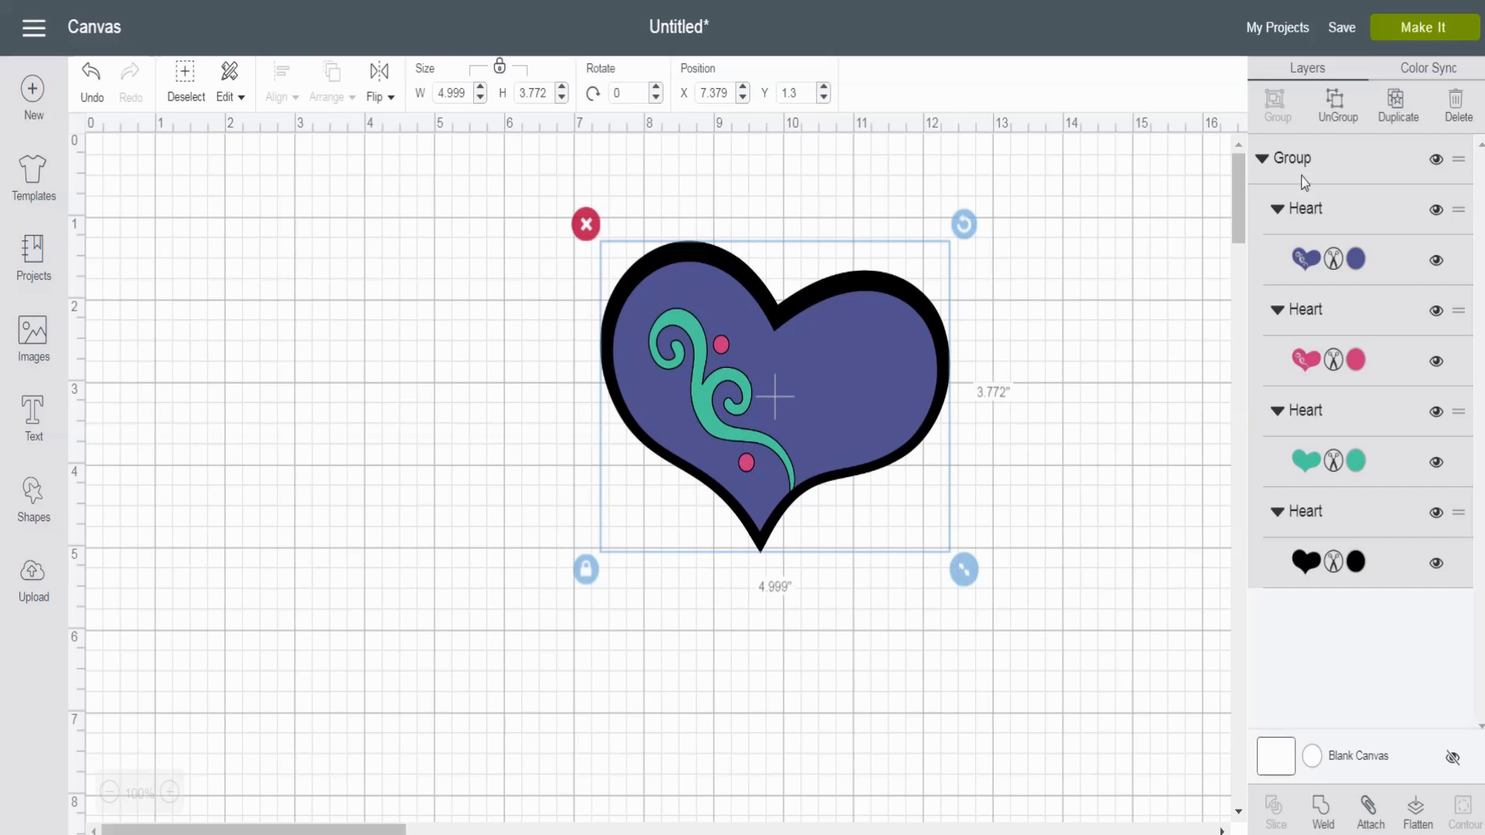
Step: Ungroup the heart, then move its blue layer to about X 0.61, Y 2.25, the pink layer beyond the black heart's lower right, and the green layer slightly off-center
{"action": "left_click", "coordinate": [1338, 105]}
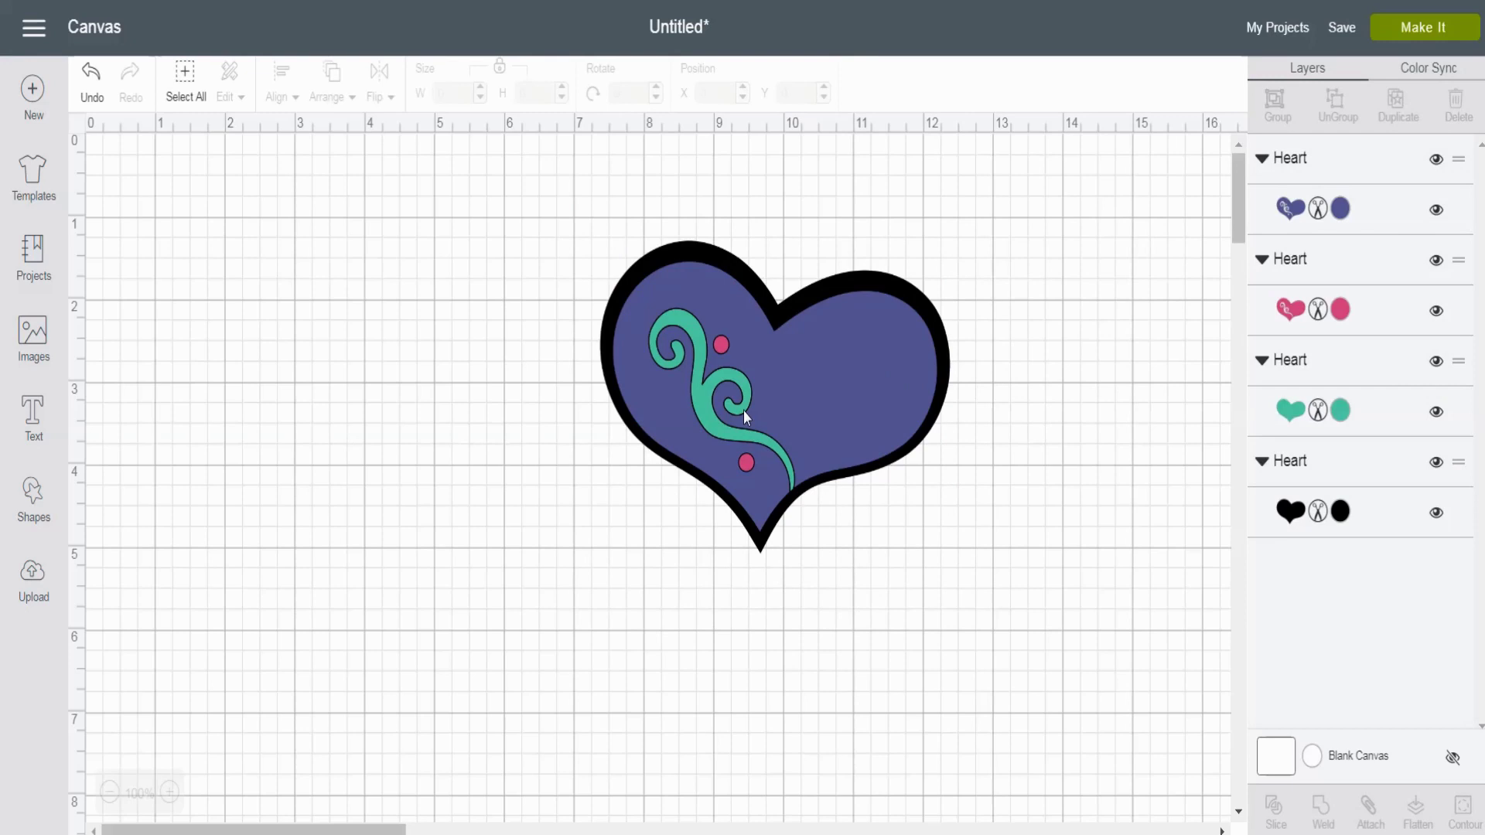
{"action": "left_click_drag", "start_coordinate": [744, 410], "coordinate": [405, 438]}
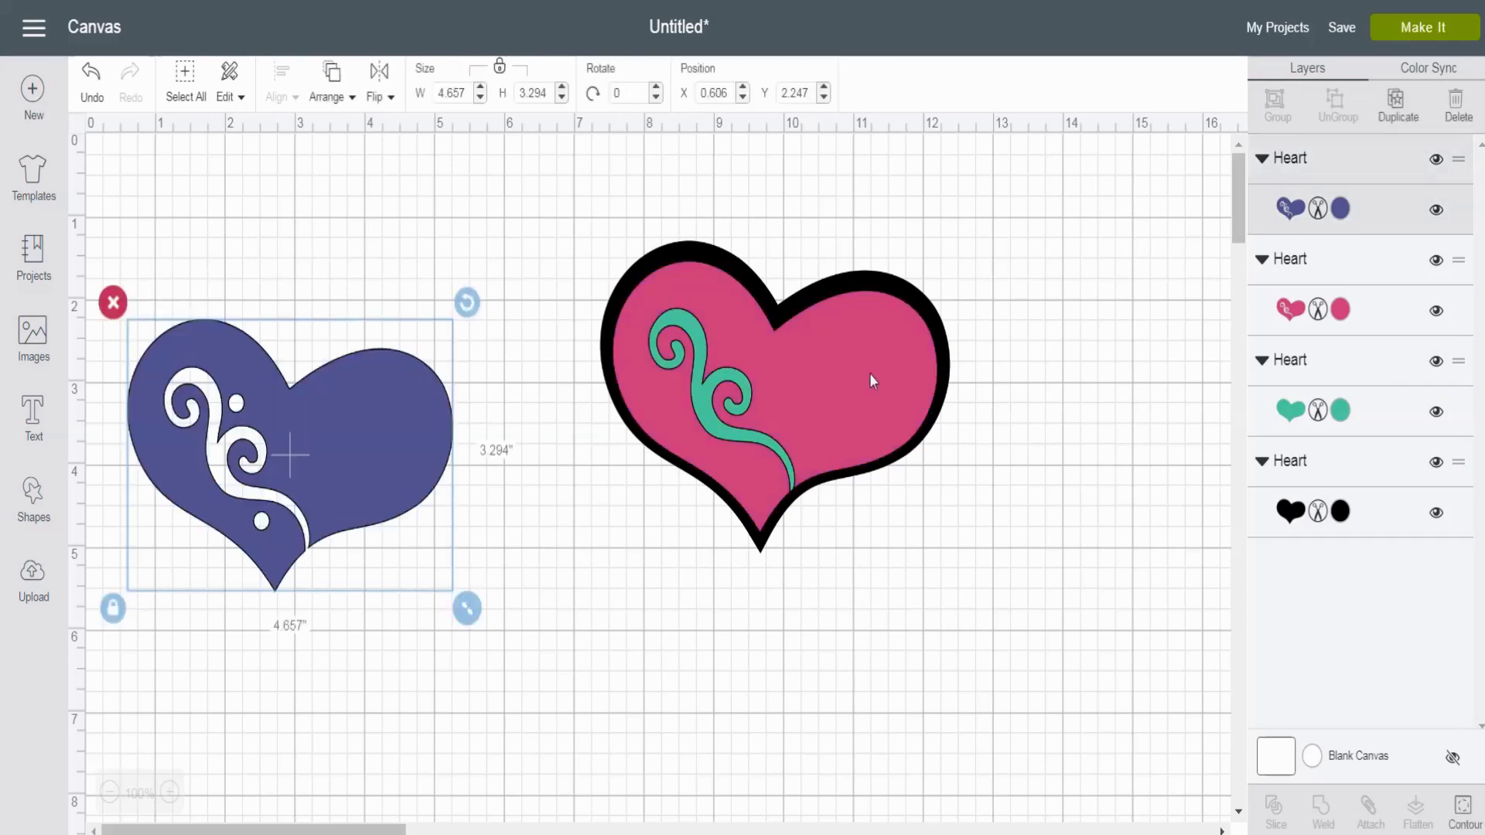
{"action": "left_click_drag", "start_coordinate": [869, 373], "coordinate": [1172, 633]}
{"action": "mouse_move", "coordinate": [653, 303]}
{"action": "left_mouse_down"}
{"action": "mouse_move", "coordinate": [591, 253]}
{"action": "mouse_move", "coordinate": [754, 322]}
{"action": "mouse_move", "coordinate": [681, 323]}
{"action": "left_mouse_up"}
Step: Center the green and black hearts on each other and slice them
{"action": "left_click_drag", "start_coordinate": [1014, 384], "coordinate": [580, 261]}
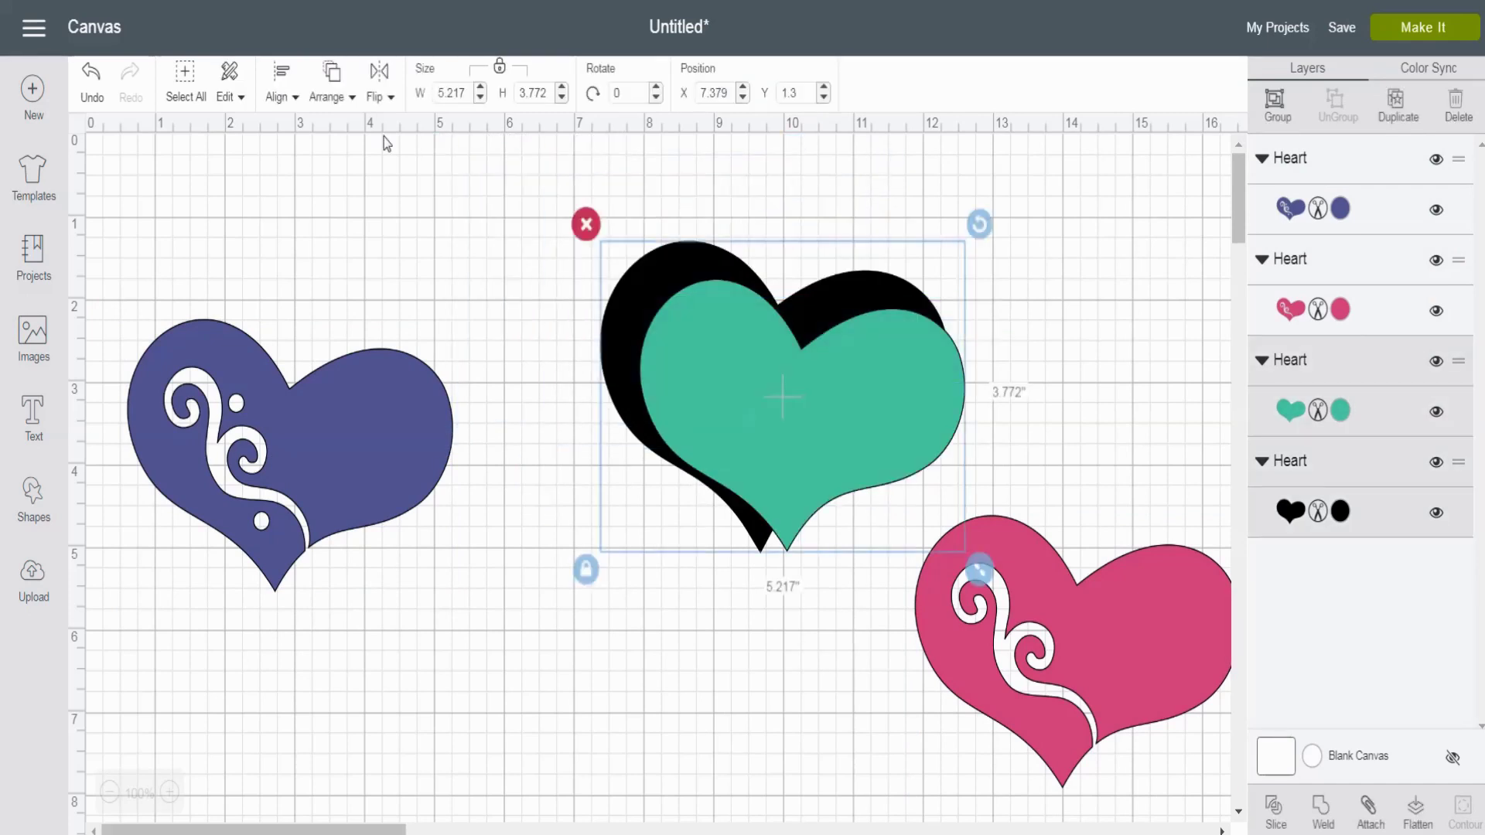
{"action": "left_click", "coordinate": [280, 94]}
{"action": "left_click", "coordinate": [278, 341]}
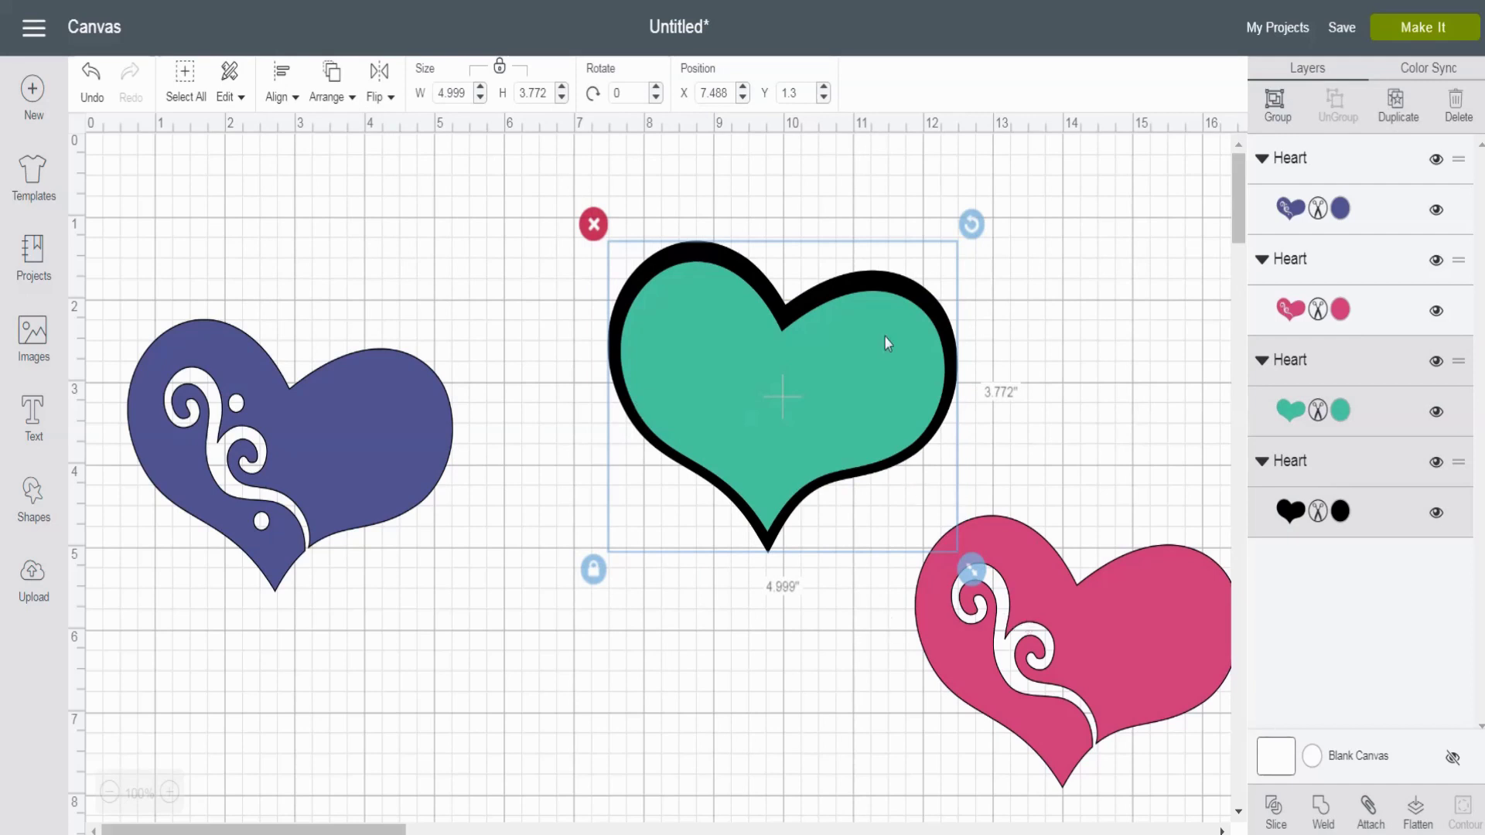
{"action": "left_click", "coordinate": [1276, 810]}
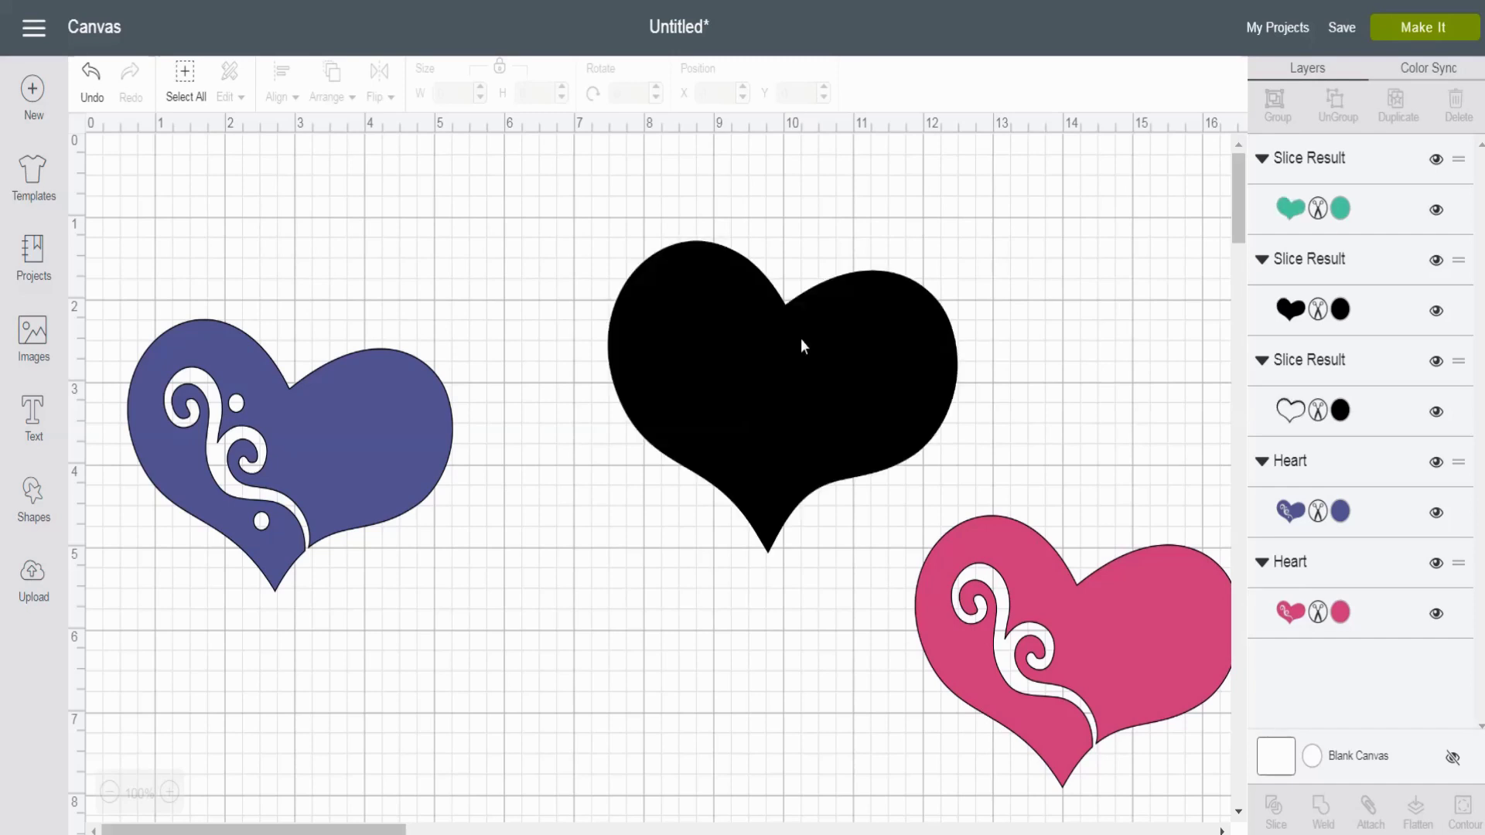
Step: Delete the green slice result and pull the solid black piece out of the outline to about X 6.10, Y 3.65
{"action": "left_click", "coordinate": [749, 372]}
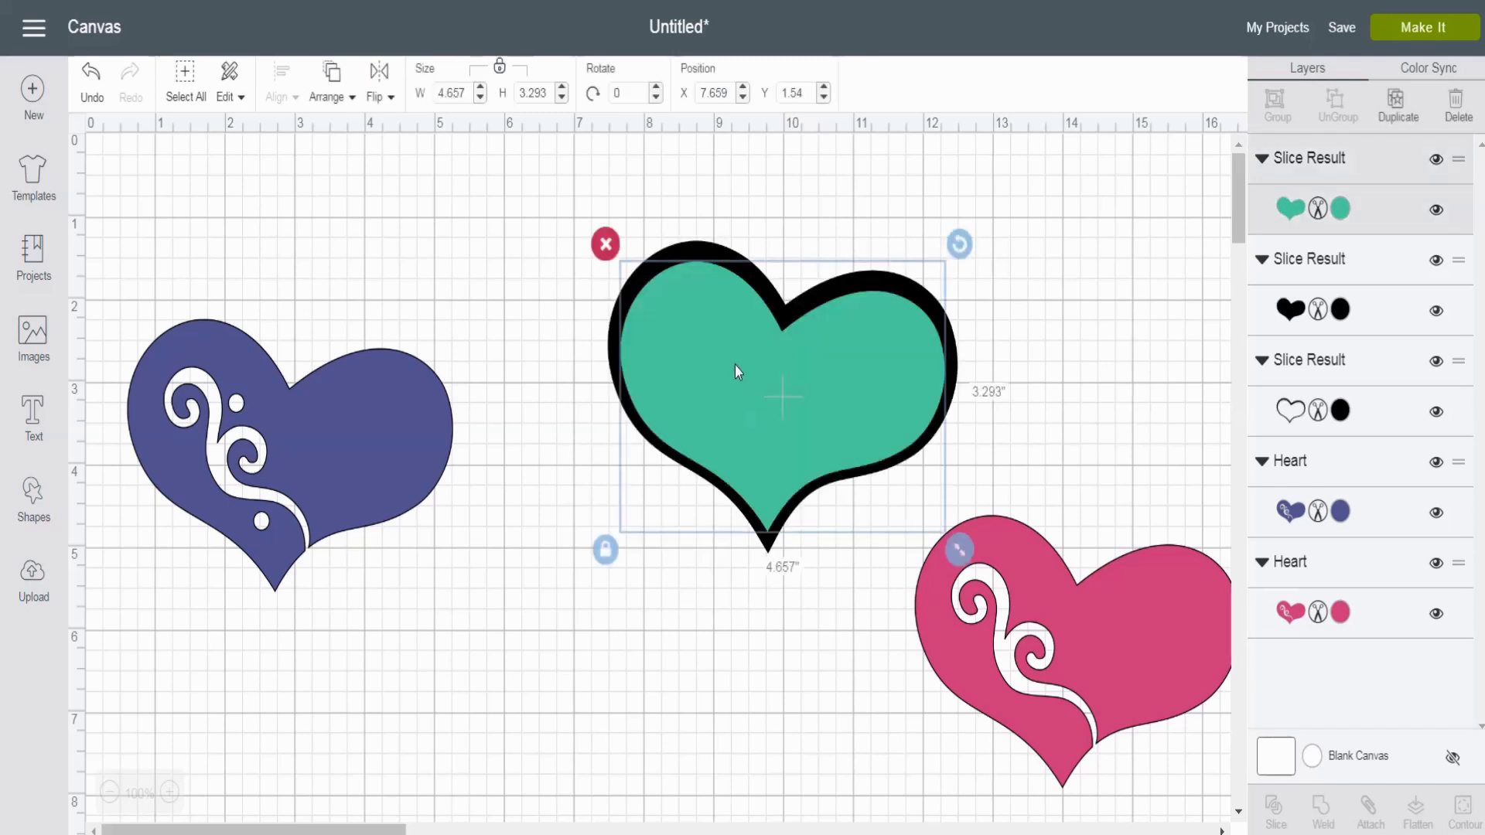
{"action": "left_click_drag", "start_coordinate": [735, 366], "coordinate": [666, 552]}
{"action": "left_click", "coordinate": [534, 431]}
{"action": "left_click_drag", "start_coordinate": [705, 398], "coordinate": [595, 571]}
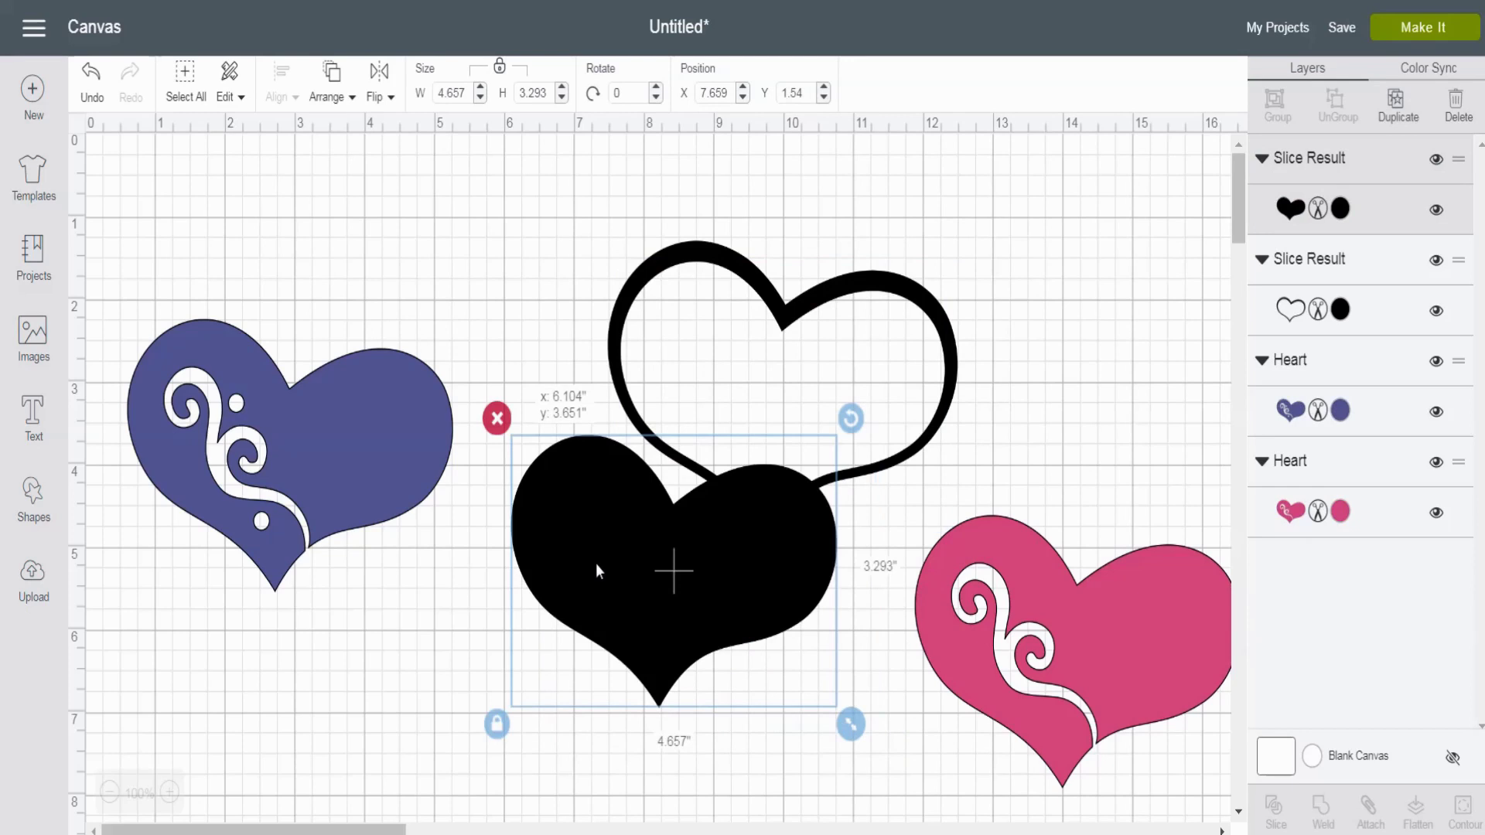
Step: Delete the solid black heart, then move the black outline to about X 6.57, Y 0.88 and stretch it non-proportionally to about 4.42 × 5.81 in
{"action": "key", "text": "Delete"}
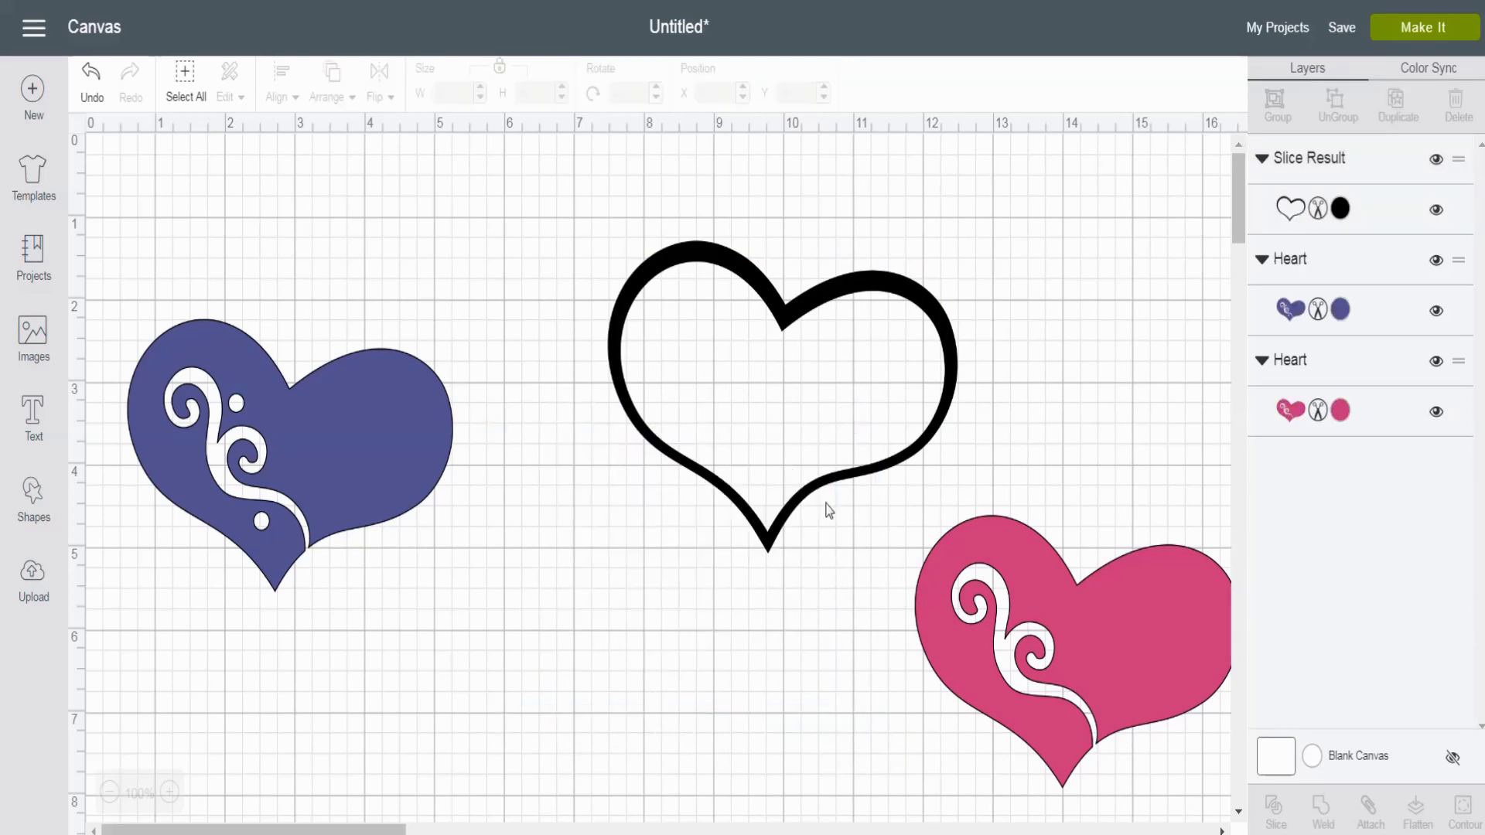
{"action": "left_click_drag", "start_coordinate": [827, 499], "coordinate": [763, 464]}
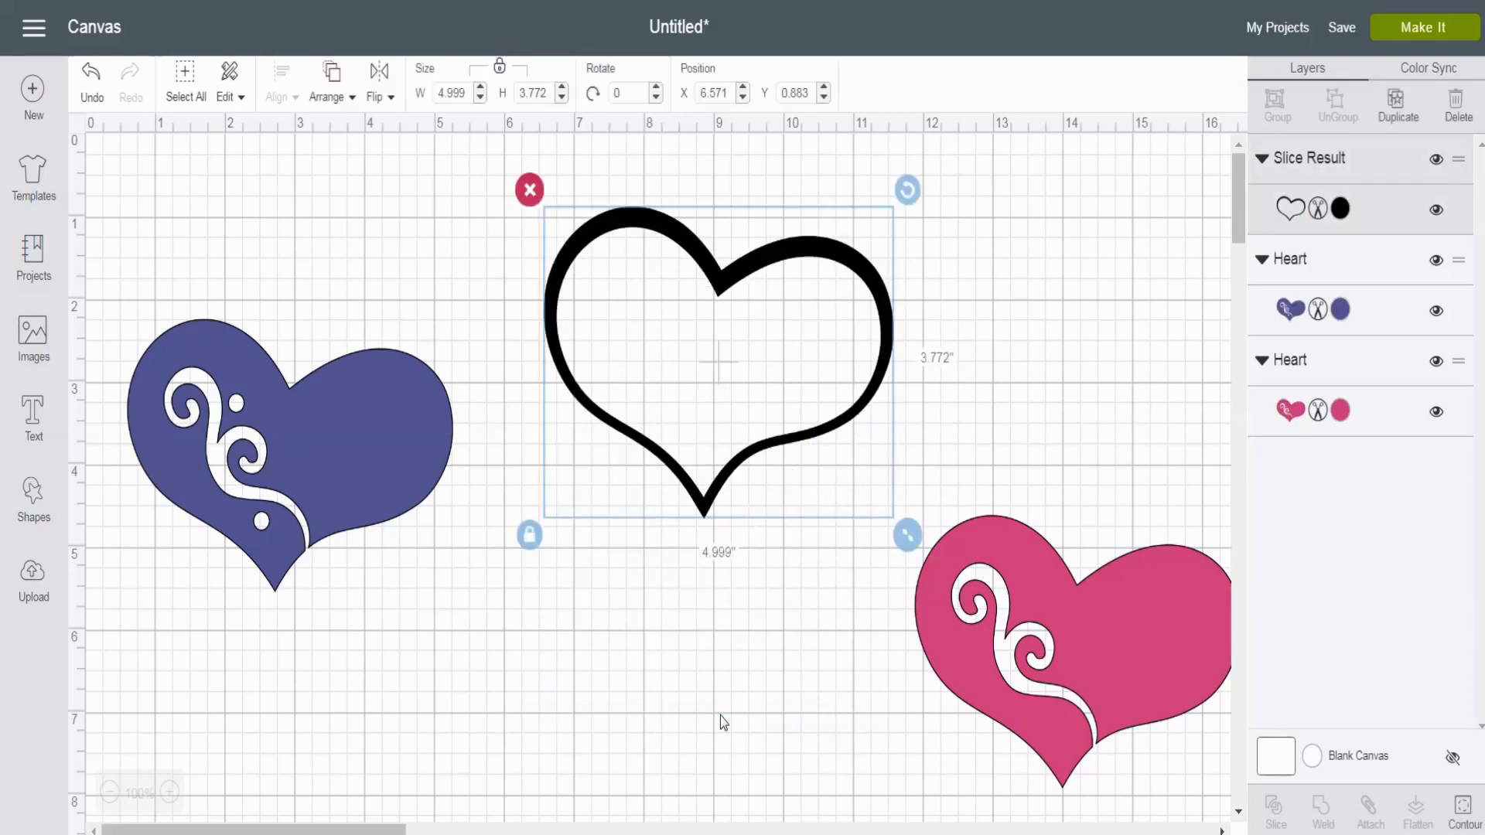
{"action": "left_click", "coordinate": [530, 535]}
{"action": "left_click_drag", "start_coordinate": [907, 535], "coordinate": [865, 699]}
{"action": "left_click", "coordinate": [887, 265]}
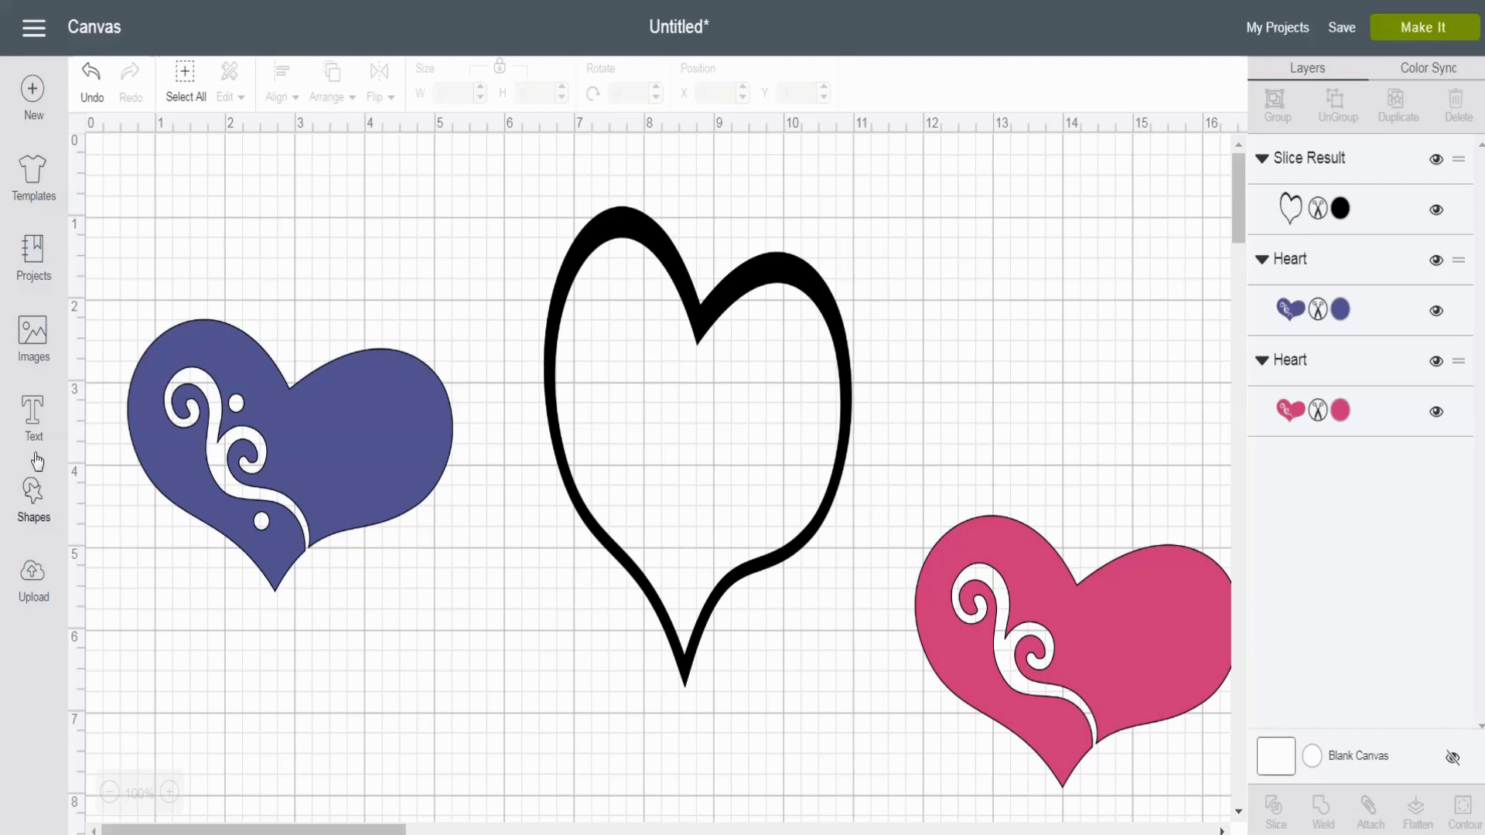
Step: Add the text "C" inside the heart outline, enlarged to about 1.73 × 2.28 in at about X 7.82, Y 2.86
{"action": "left_click", "coordinate": [32, 418]}
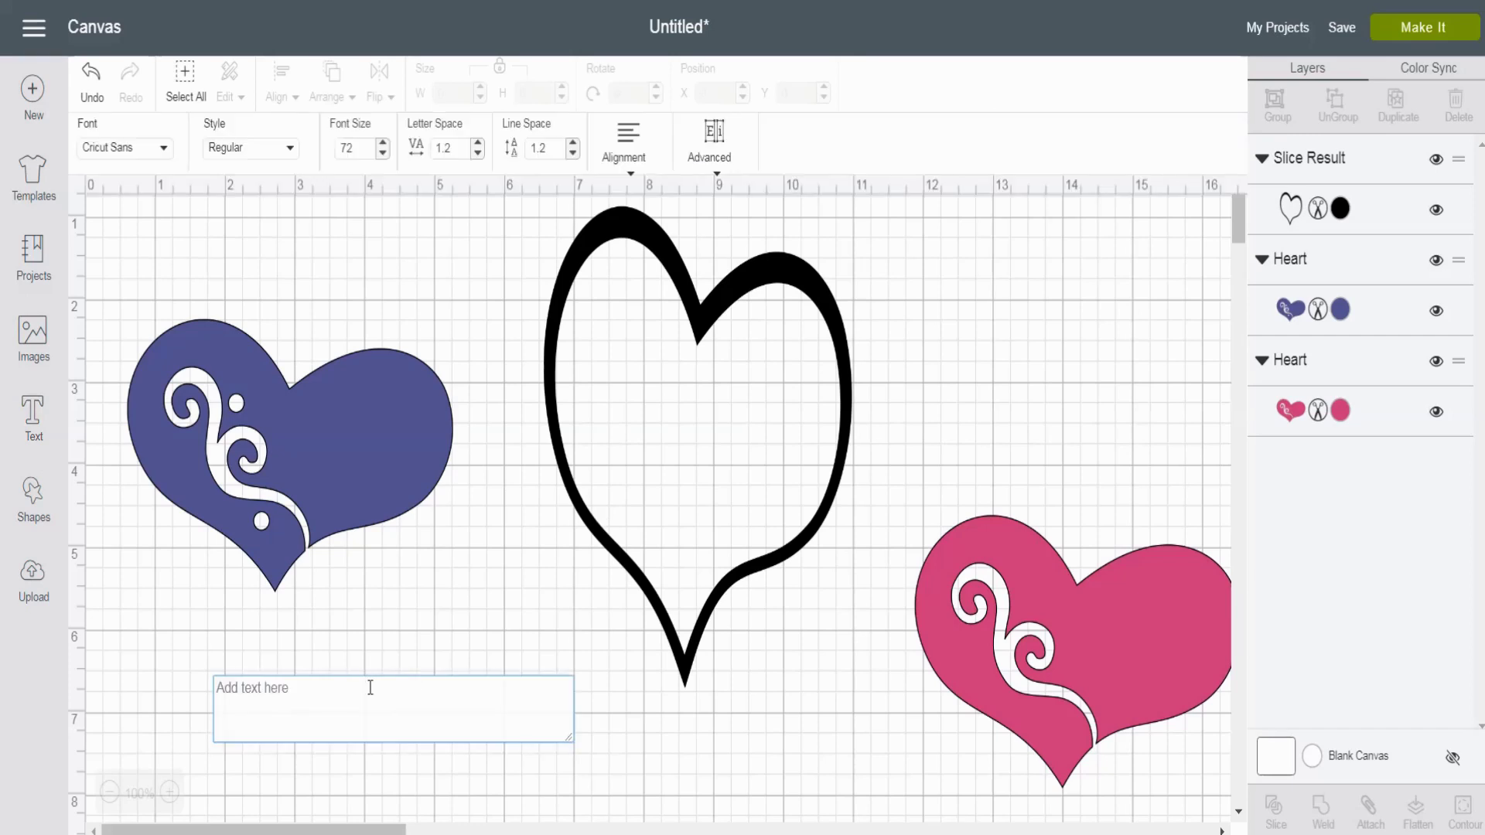
{"action": "type", "text": "C"}
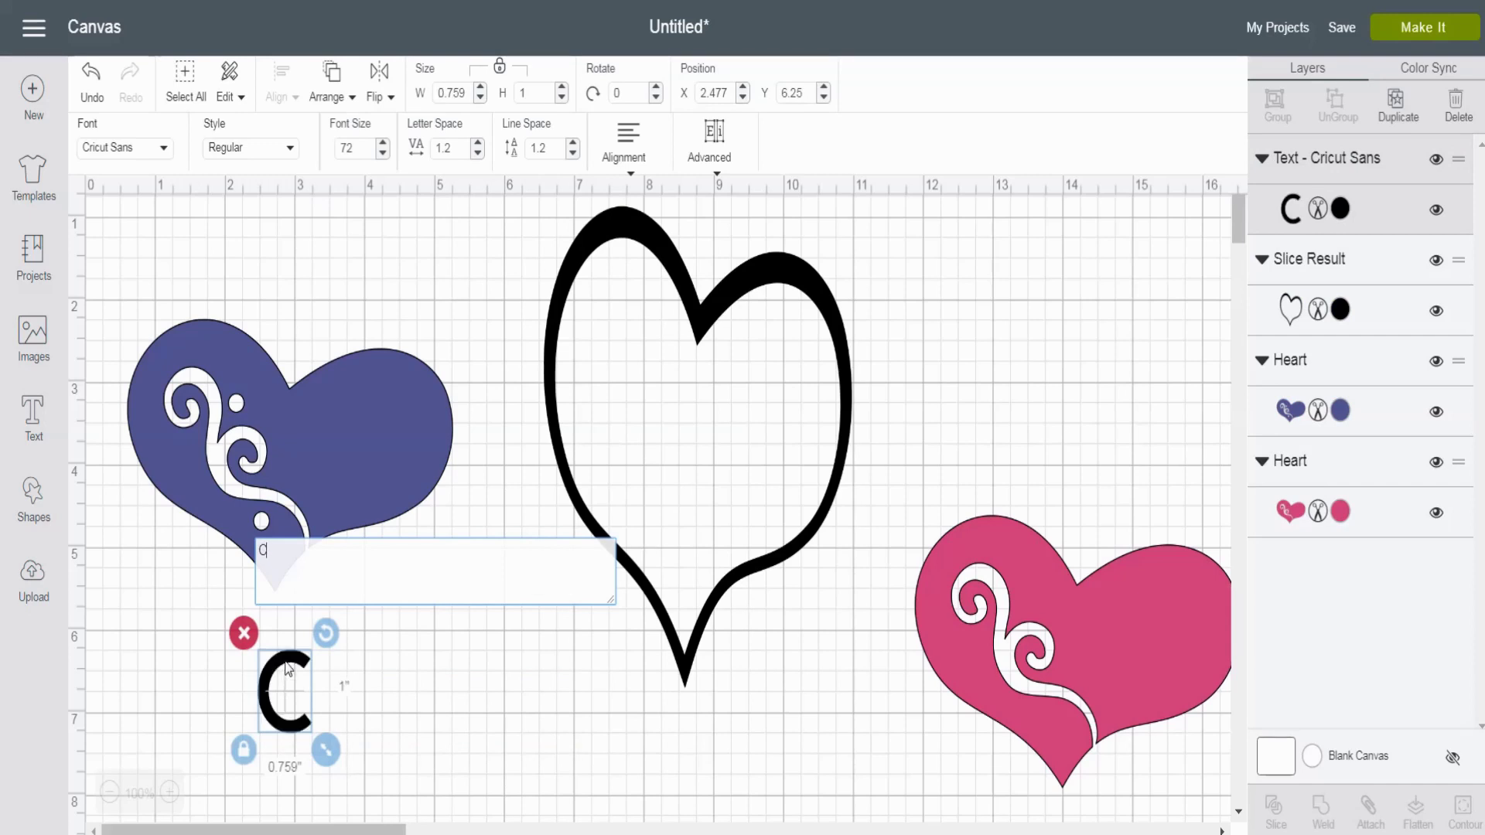
{"action": "left_click_drag", "start_coordinate": [288, 667], "coordinate": [612, 415]}
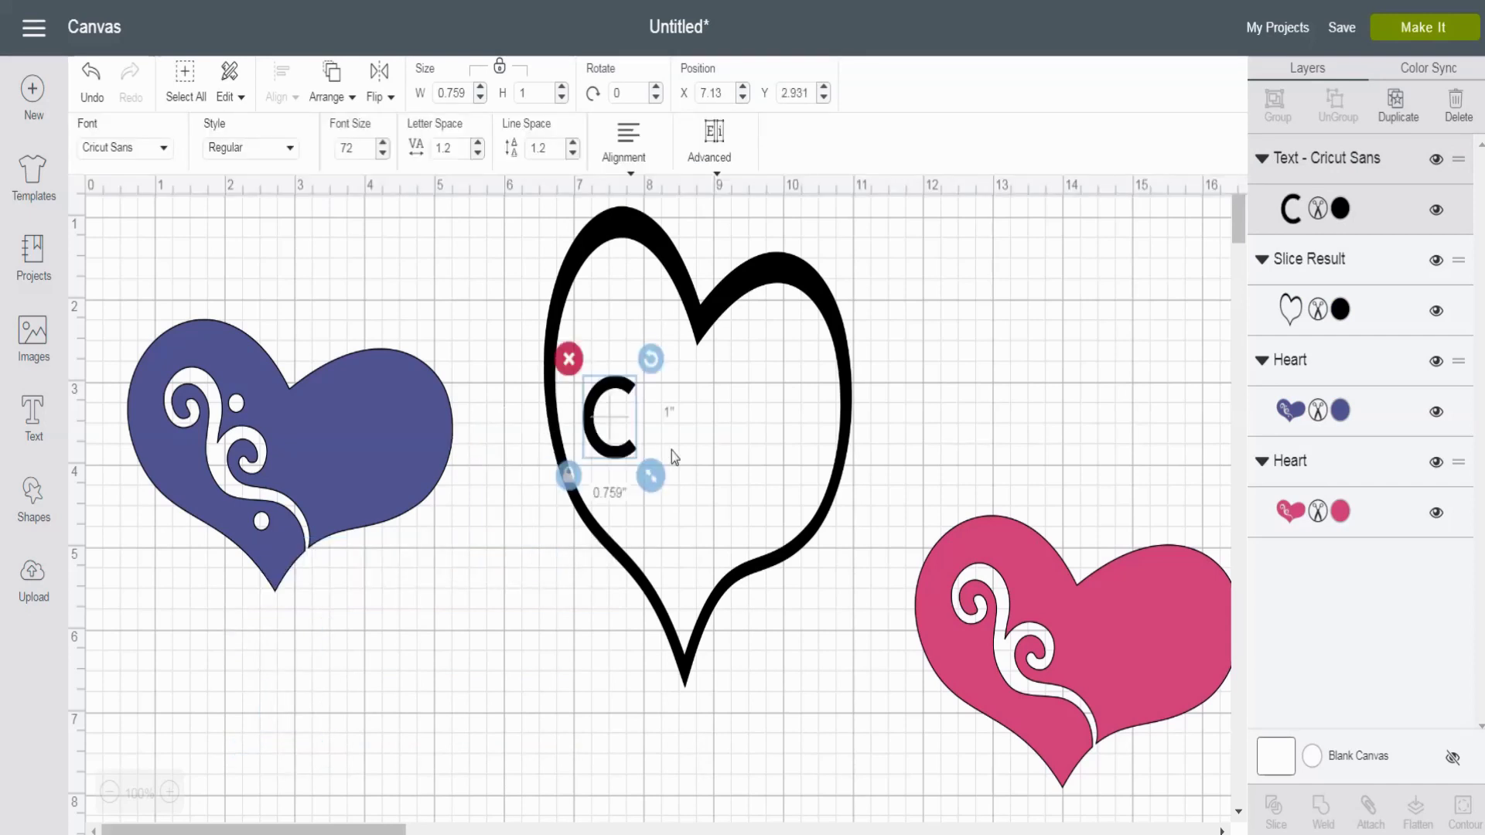
{"action": "left_click_drag", "start_coordinate": [649, 477], "coordinate": [703, 541]}
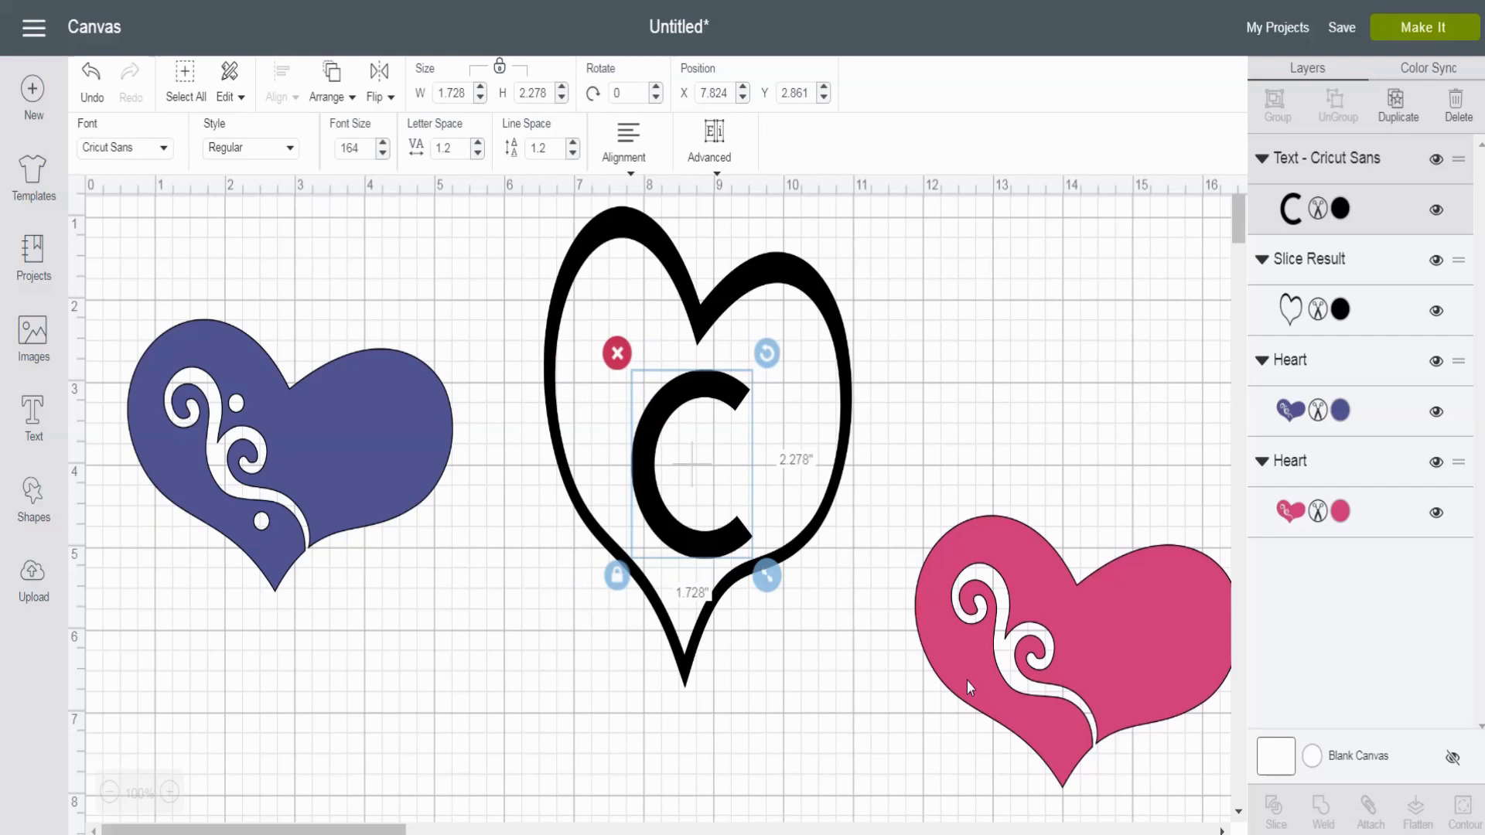
Step: Delete the pink and blue hearts, leaving only the letter C and the black heart outline
{"action": "left_click_drag", "start_coordinate": [966, 680], "coordinate": [338, 489]}
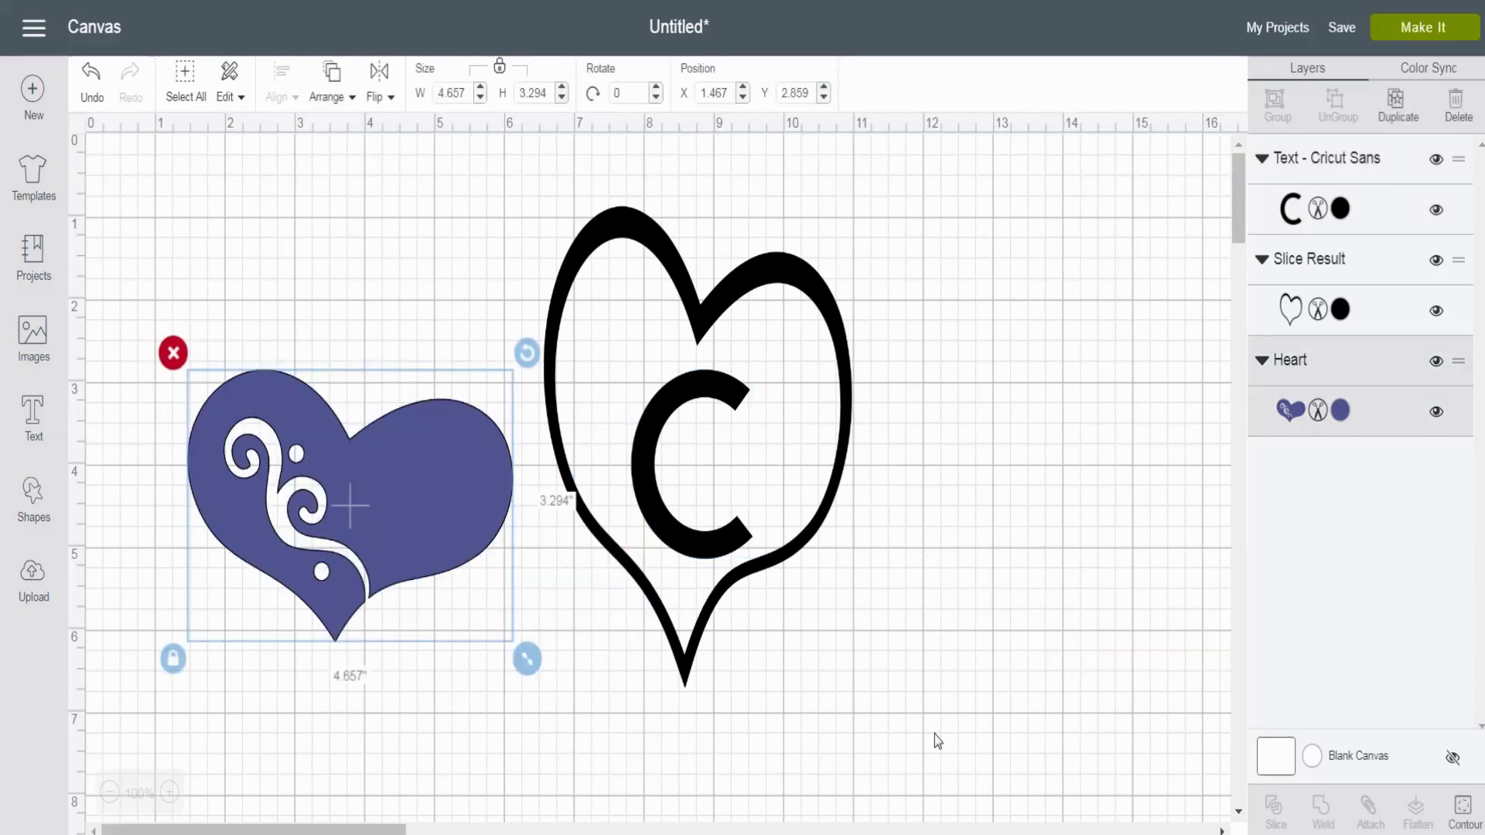
{"action": "key", "text": "Delete"}
{"action": "left_click", "coordinate": [675, 638]}
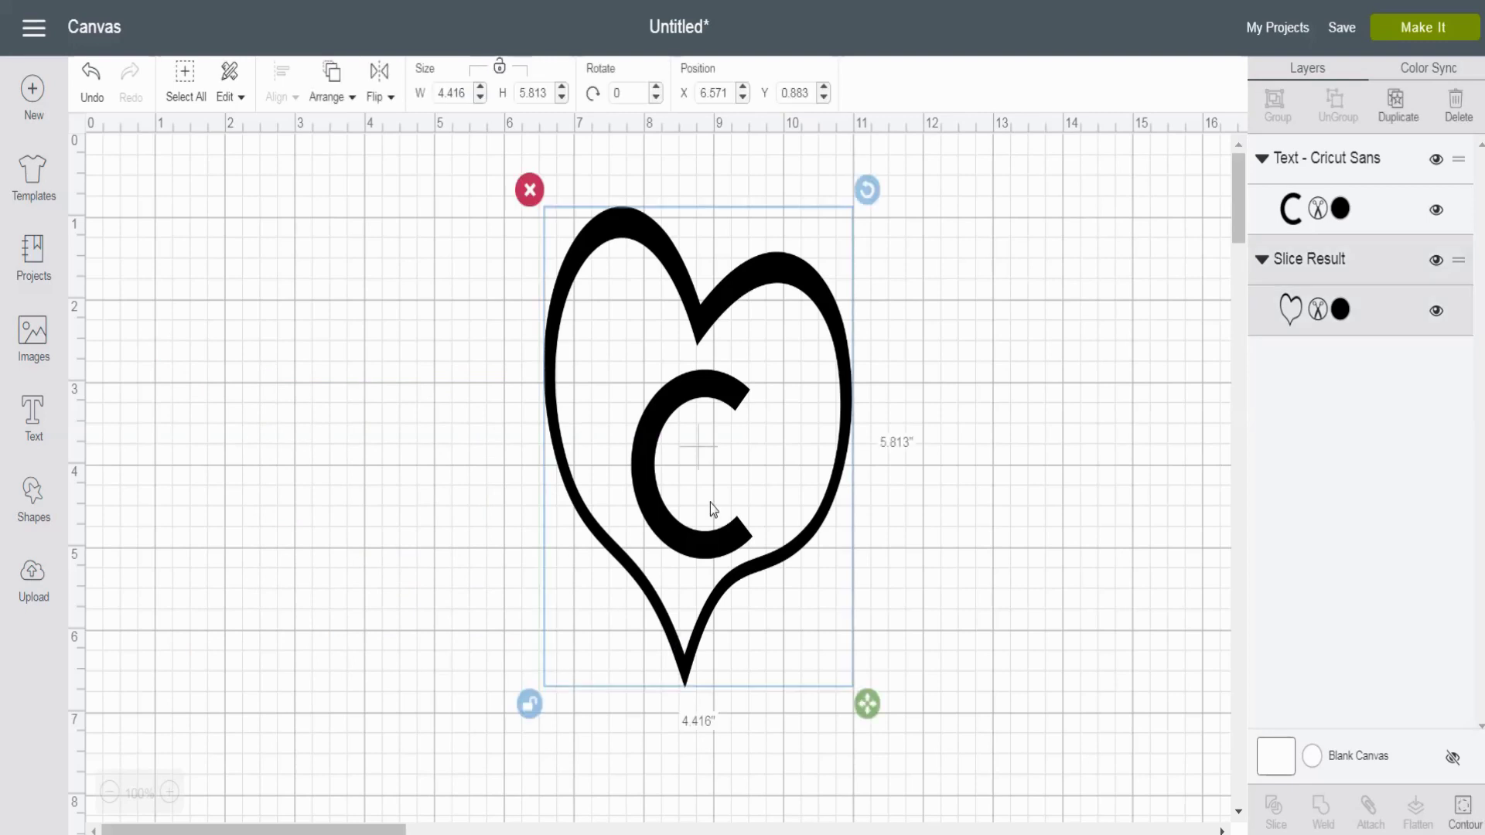
{"action": "left_click", "coordinate": [936, 775]}
Step: Group the letter C with the heart outline, scaled to about 3.78 × 4.98 in, and weld them into one shape
{"action": "left_click", "coordinate": [180, 97]}
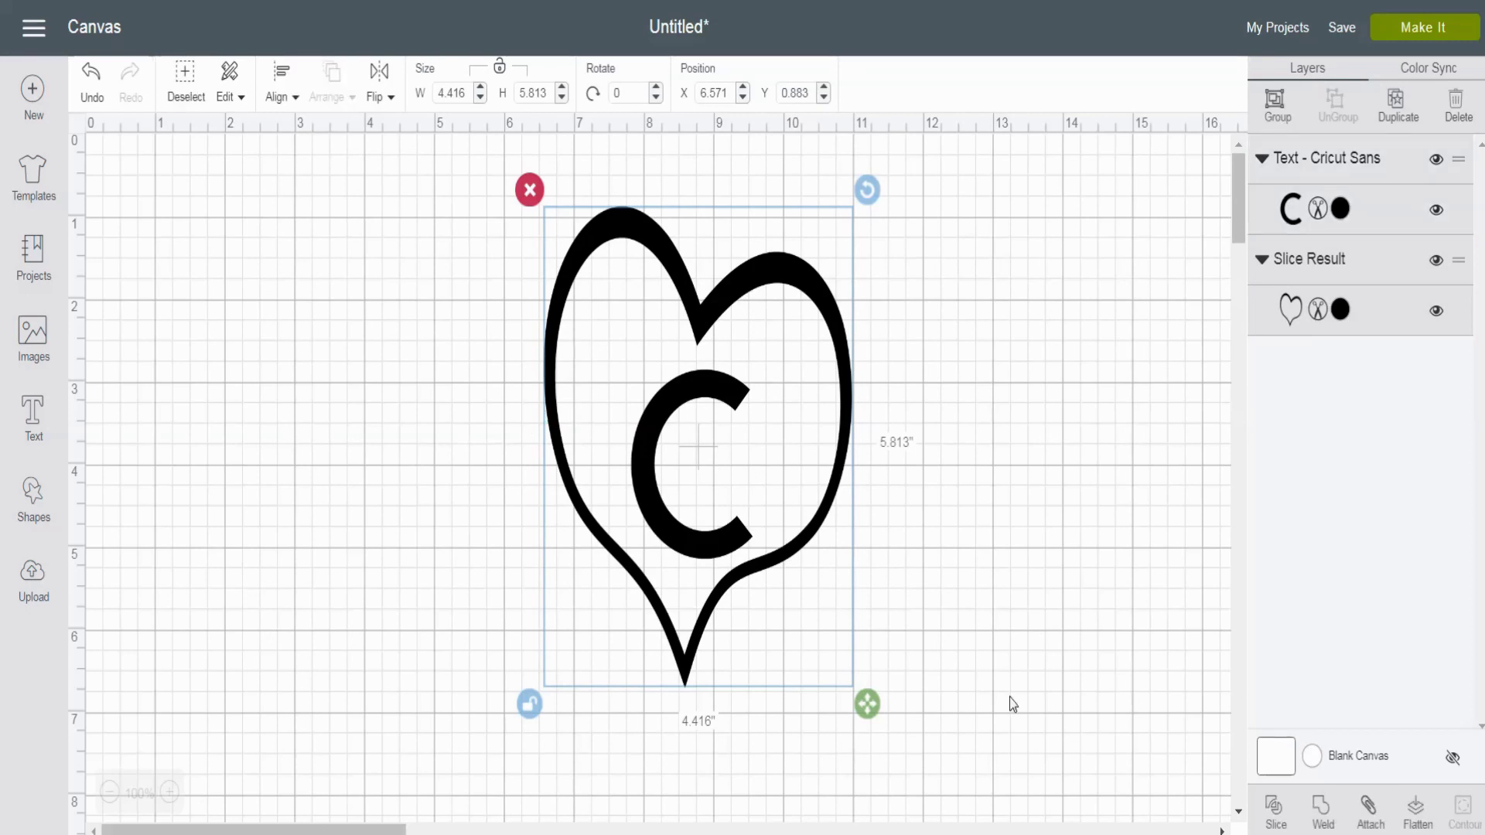
{"action": "left_click", "coordinate": [1369, 826]}
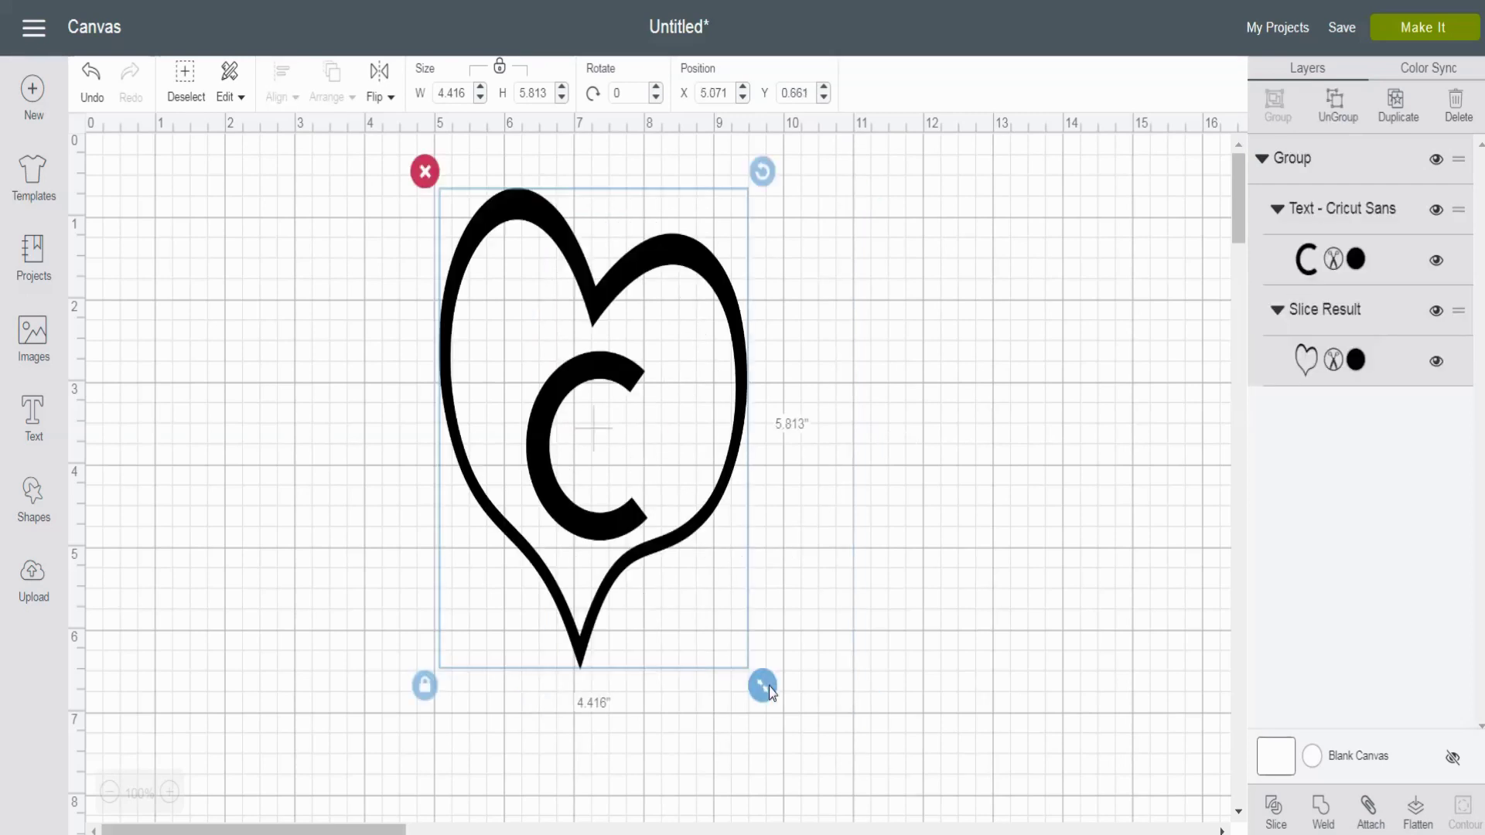
{"action": "left_click_drag", "start_coordinate": [771, 691], "coordinate": [891, 625]}
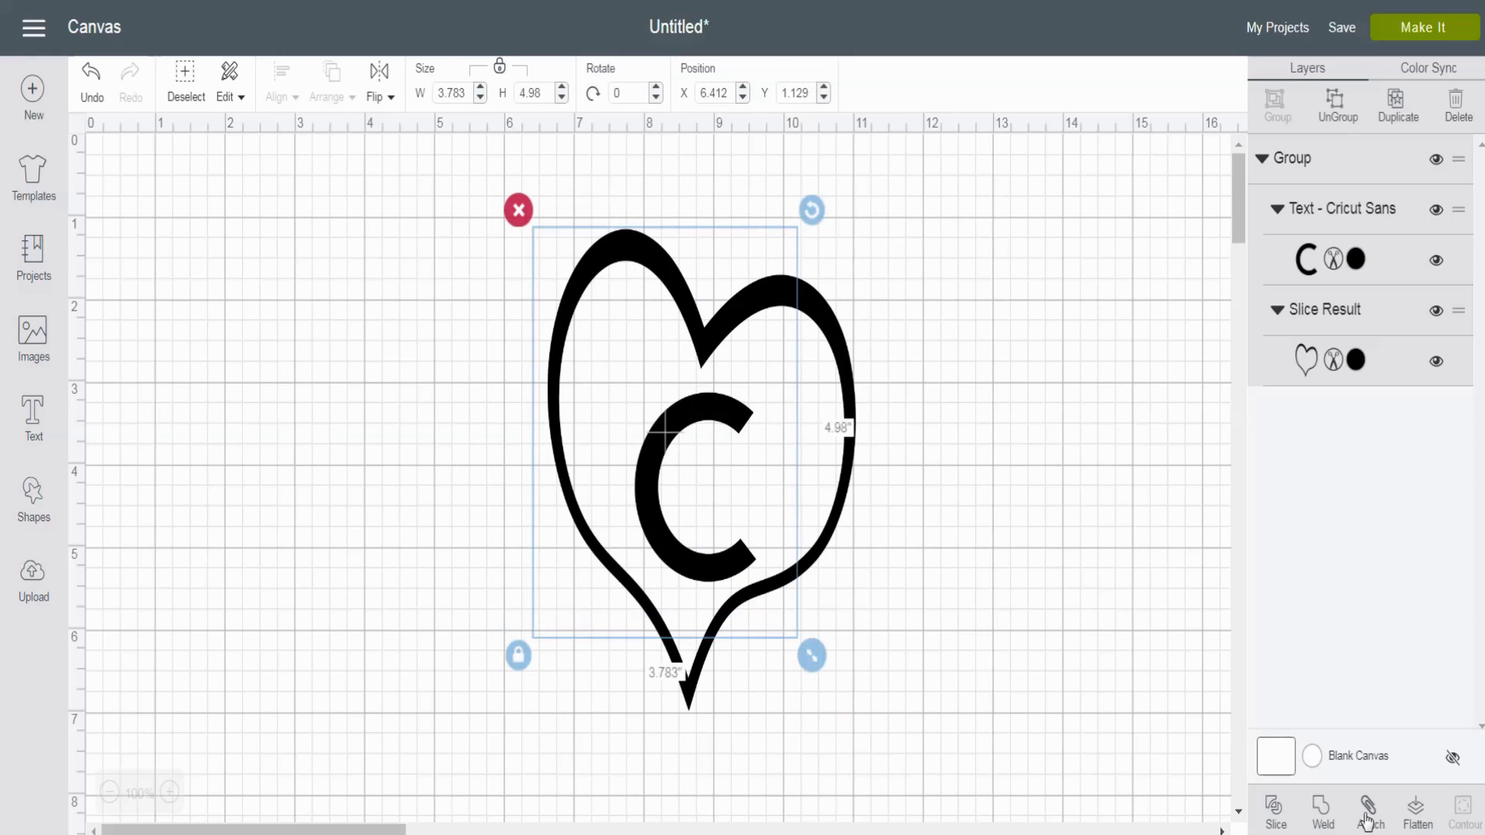
{"action": "left_click", "coordinate": [1323, 822]}
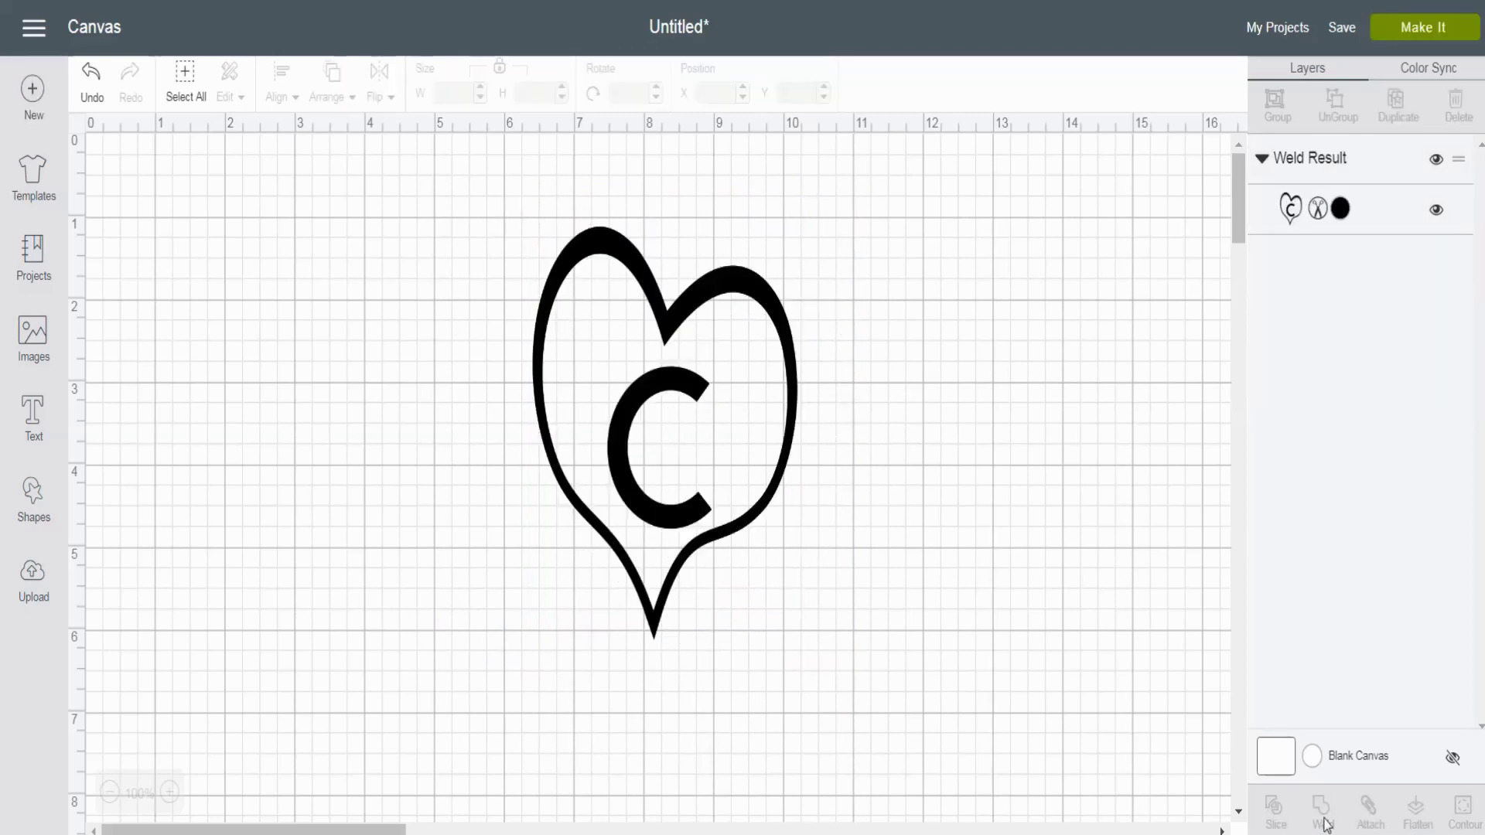
Step: Preview how the welded heart and letter are laid out for cutting
{"action": "left_click_drag", "start_coordinate": [486, 203], "coordinate": [828, 681]}
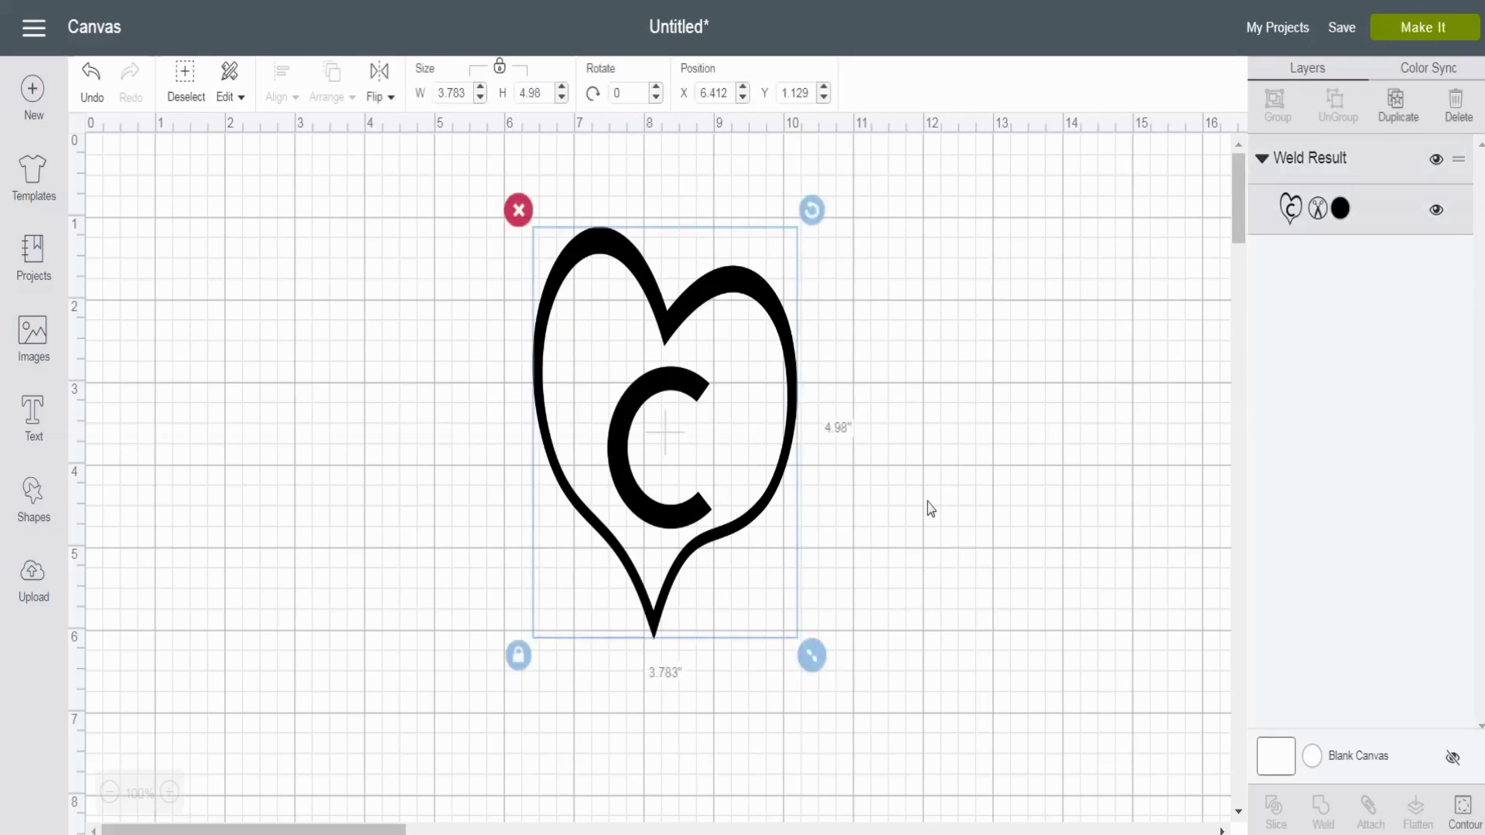
{"action": "left_click", "coordinate": [1423, 28]}
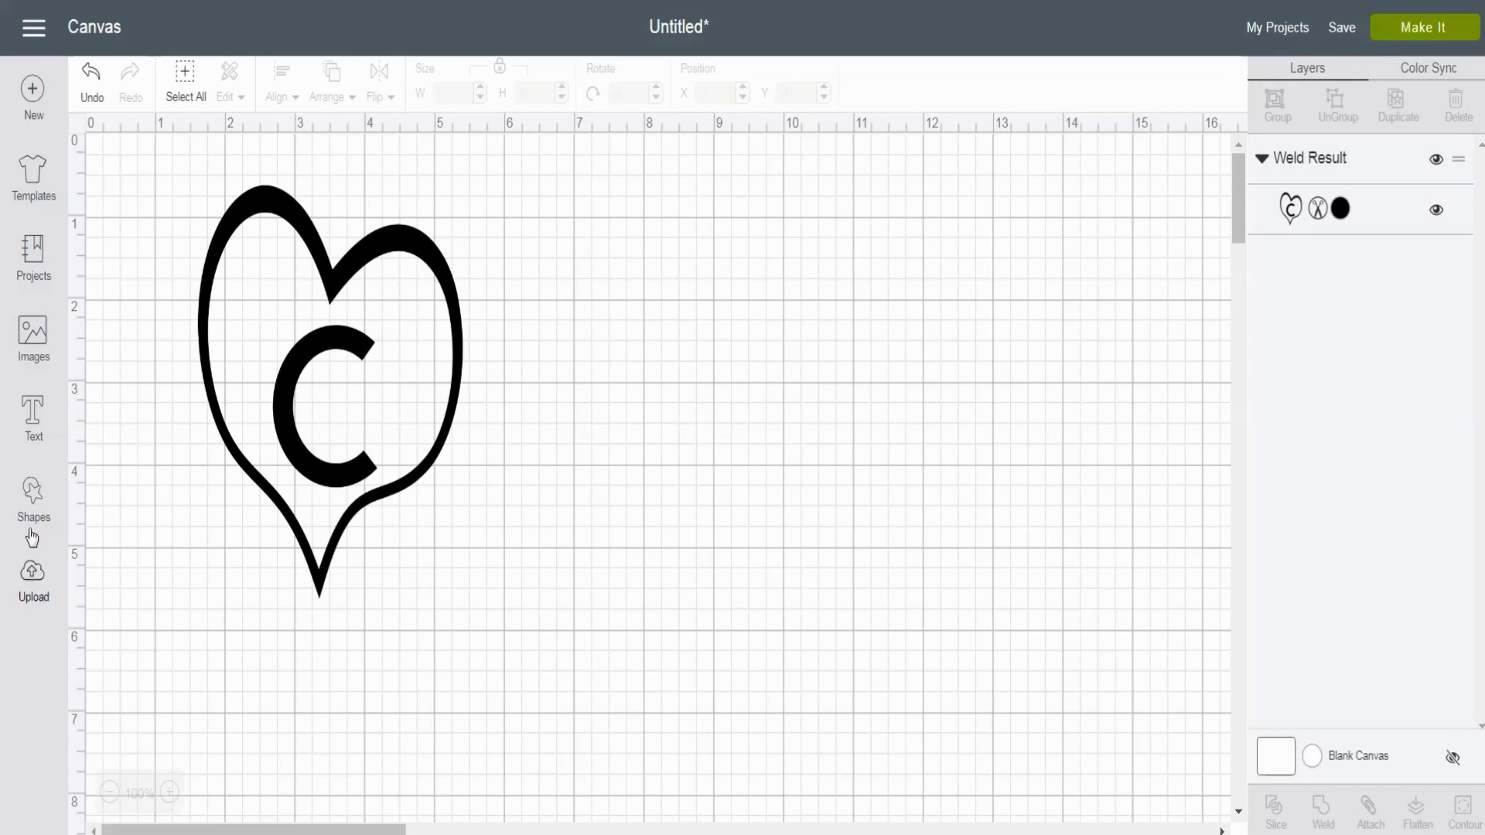
Step: Add a text object containing the first name and set its font to Albertyna
{"action": "left_click", "coordinate": [32, 418]}
{"action": "type", "text": "Chi"}
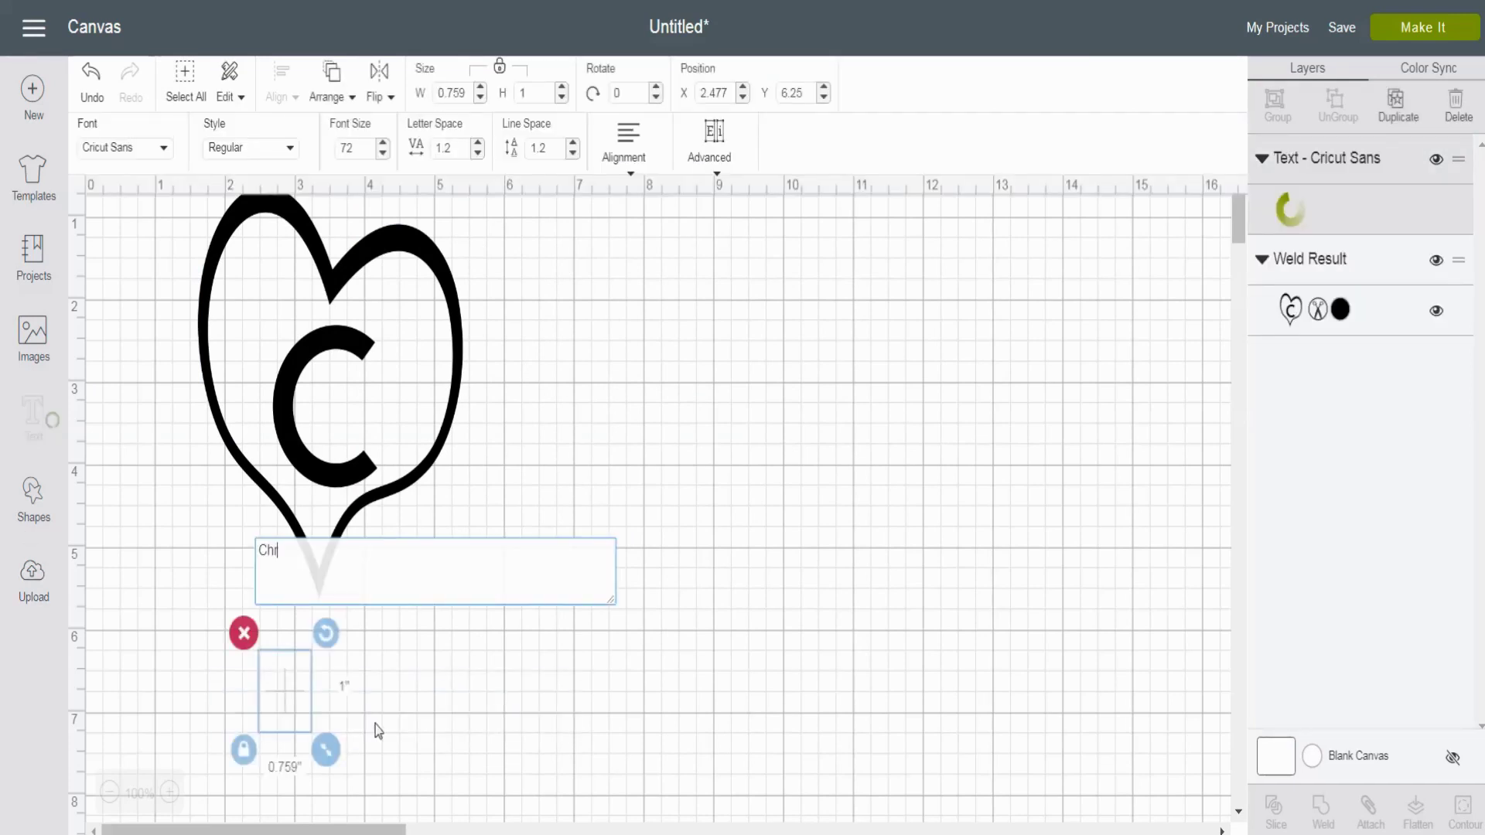
{"action": "type", "text": "istin"}
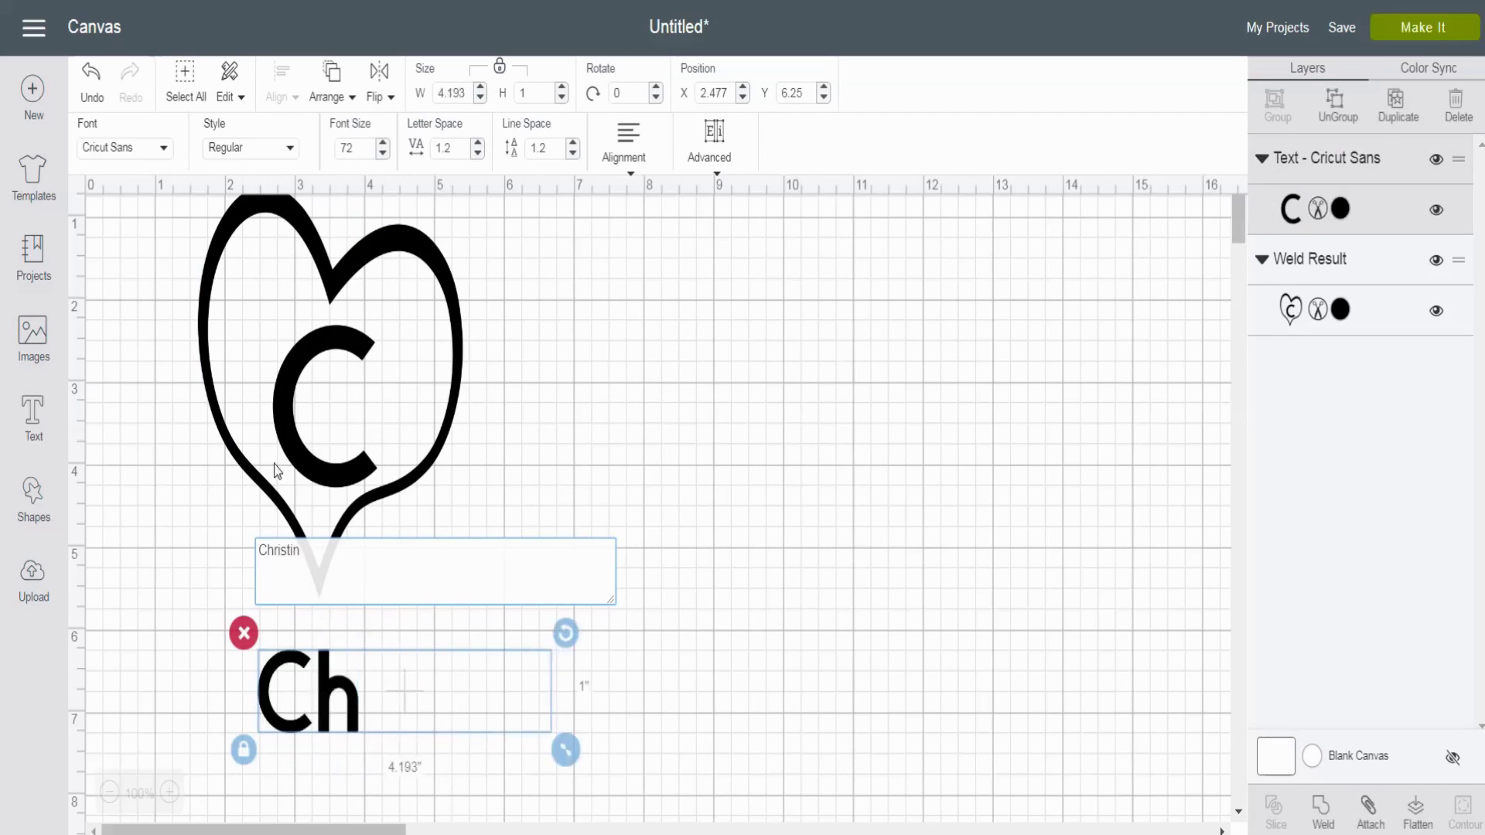
{"action": "left_click", "coordinate": [163, 157]}
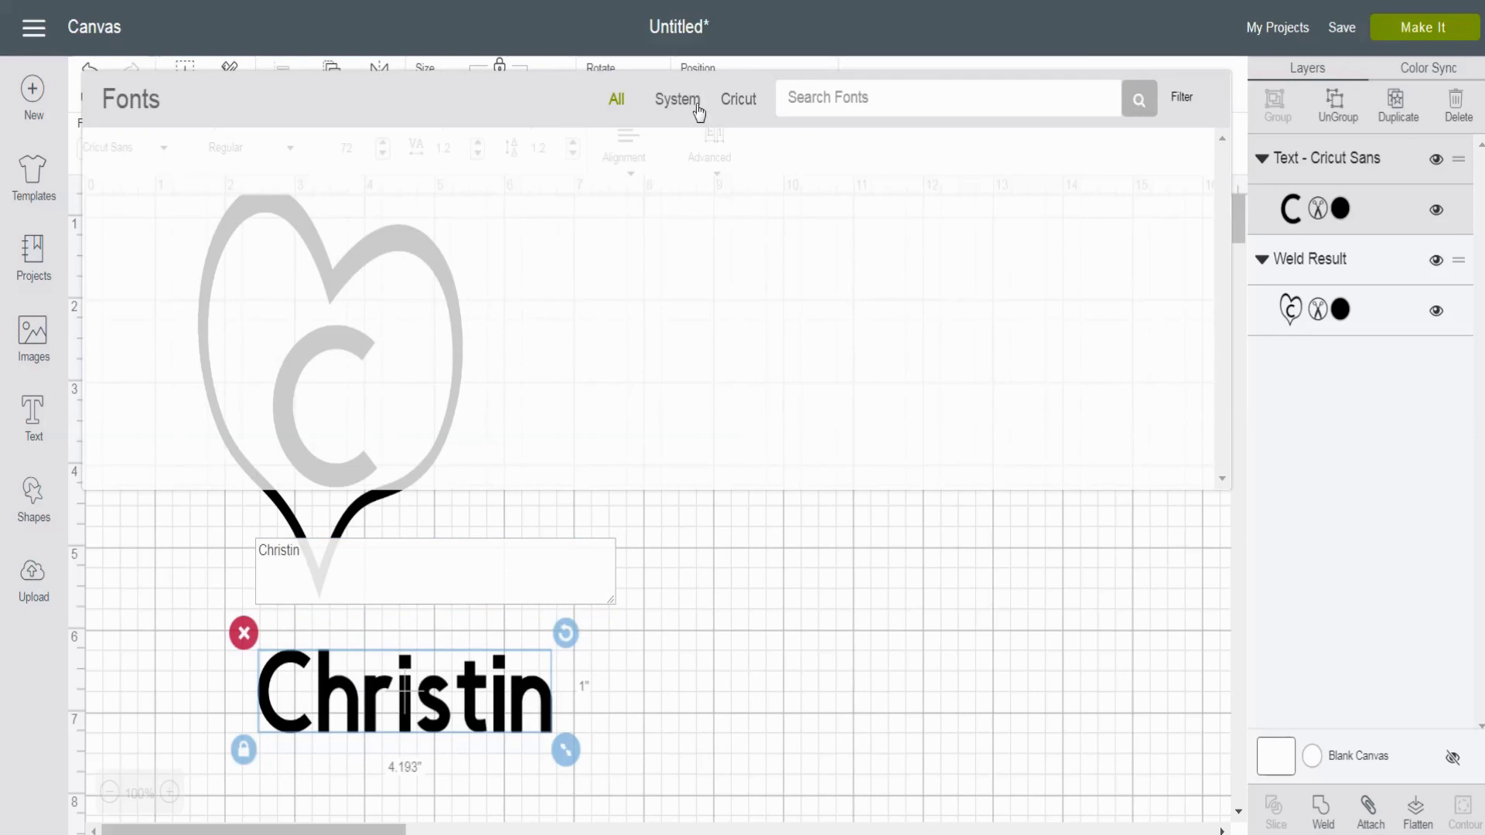
{"action": "left_click", "coordinate": [565, 265]}
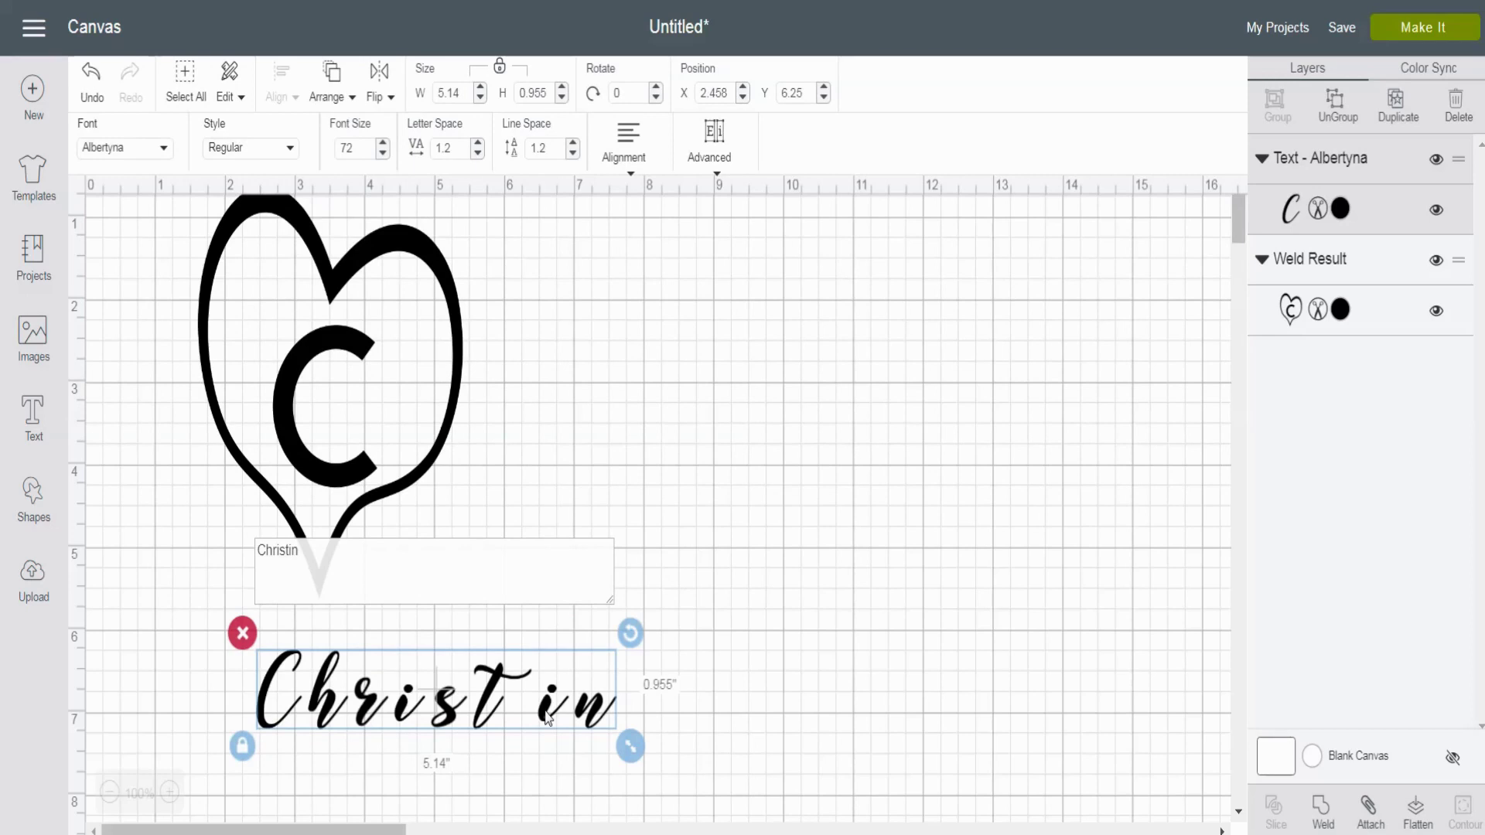
Step: Move the name to about X 6.61, Y 4.42 and set its letter spacing to -1.1
{"action": "left_click_drag", "start_coordinate": [545, 718], "coordinate": [835, 567]}
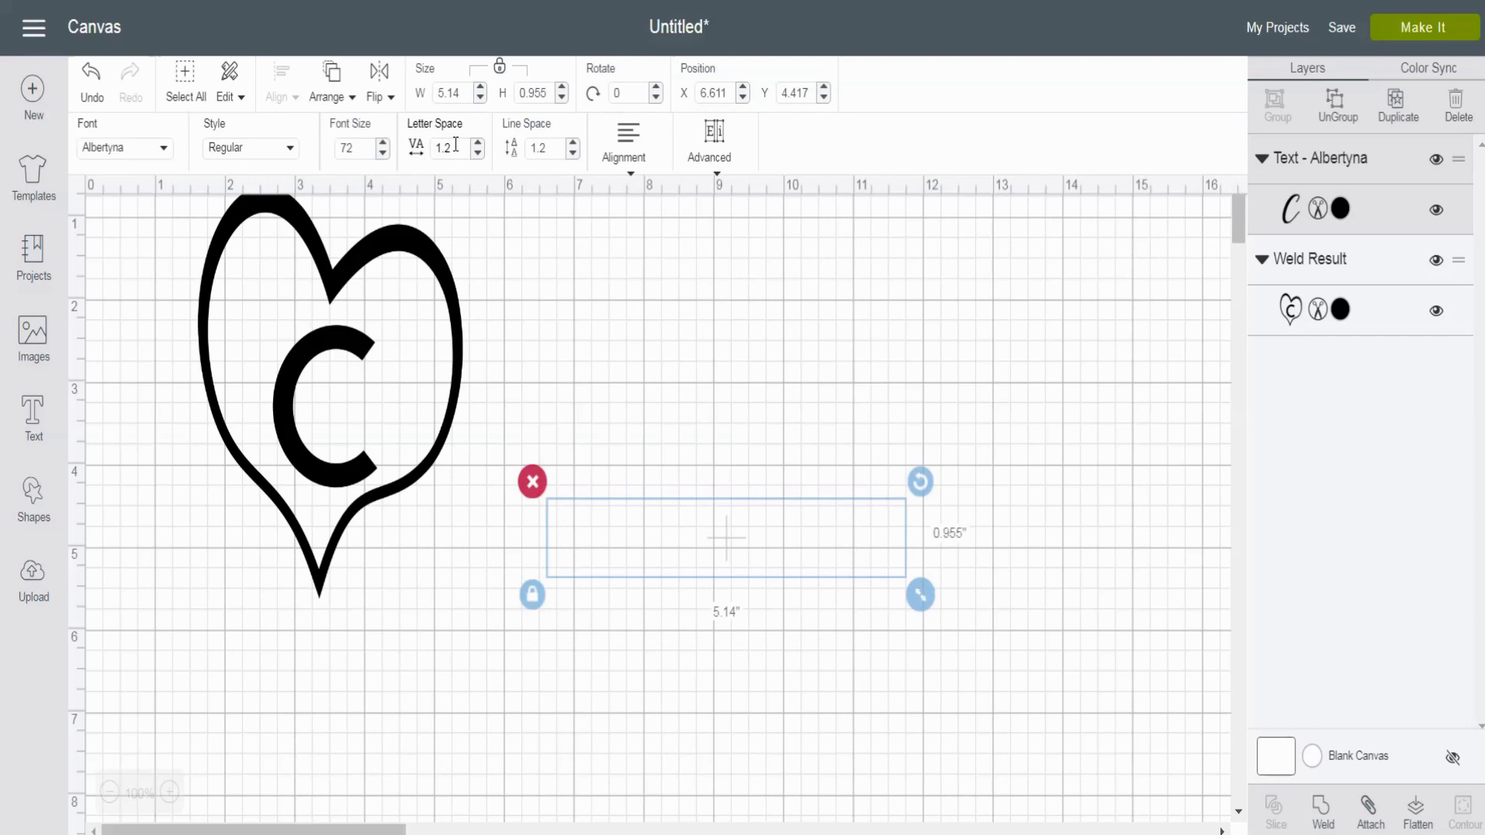
{"action": "left_click_drag", "start_coordinate": [456, 145], "coordinate": [410, 149]}
{"action": "type", "text": "-1"}
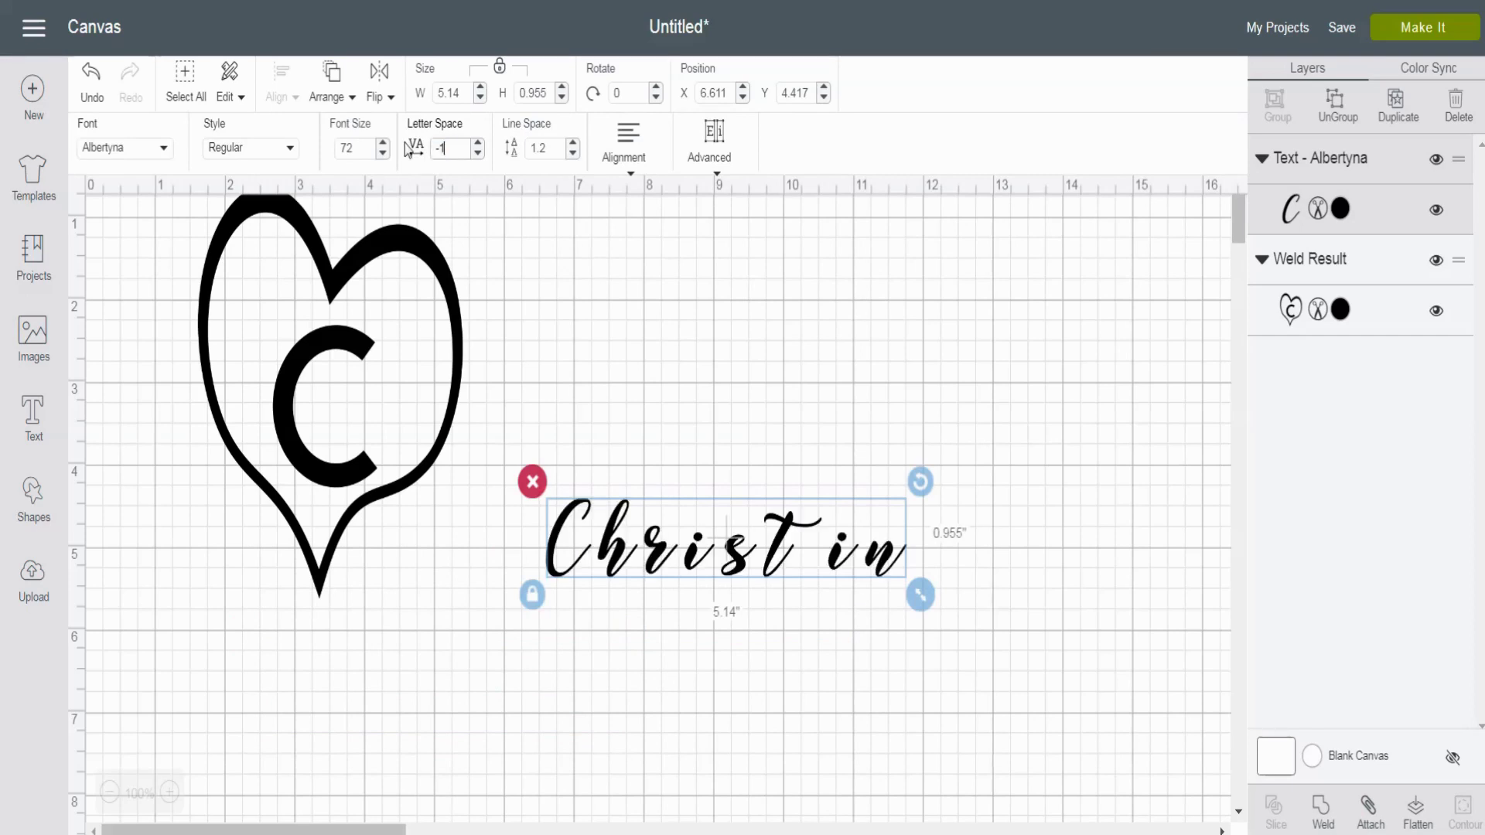
{"action": "key", "text": "Tab"}
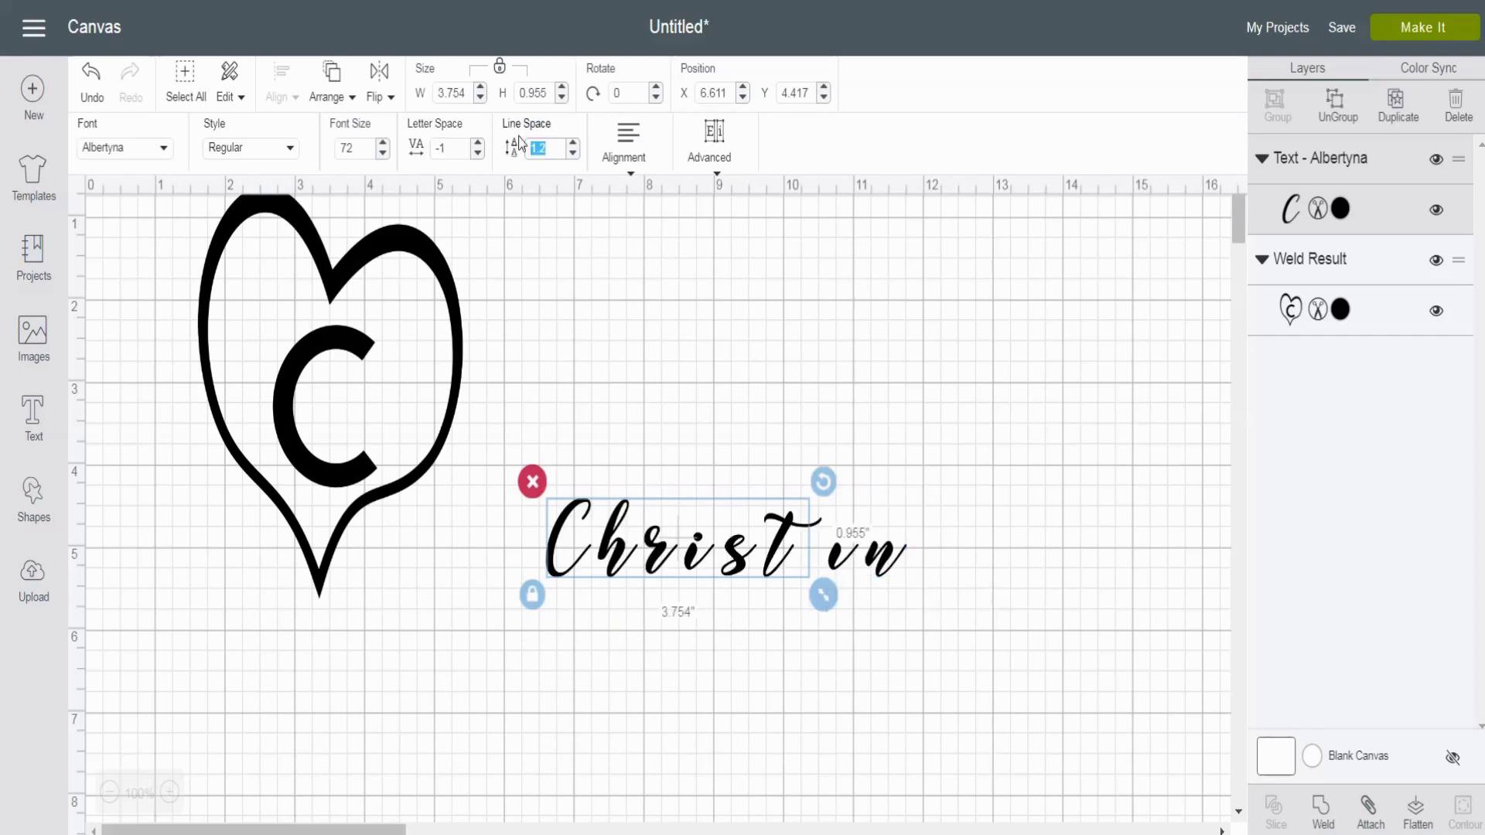
{"action": "left_click", "coordinate": [478, 153]}
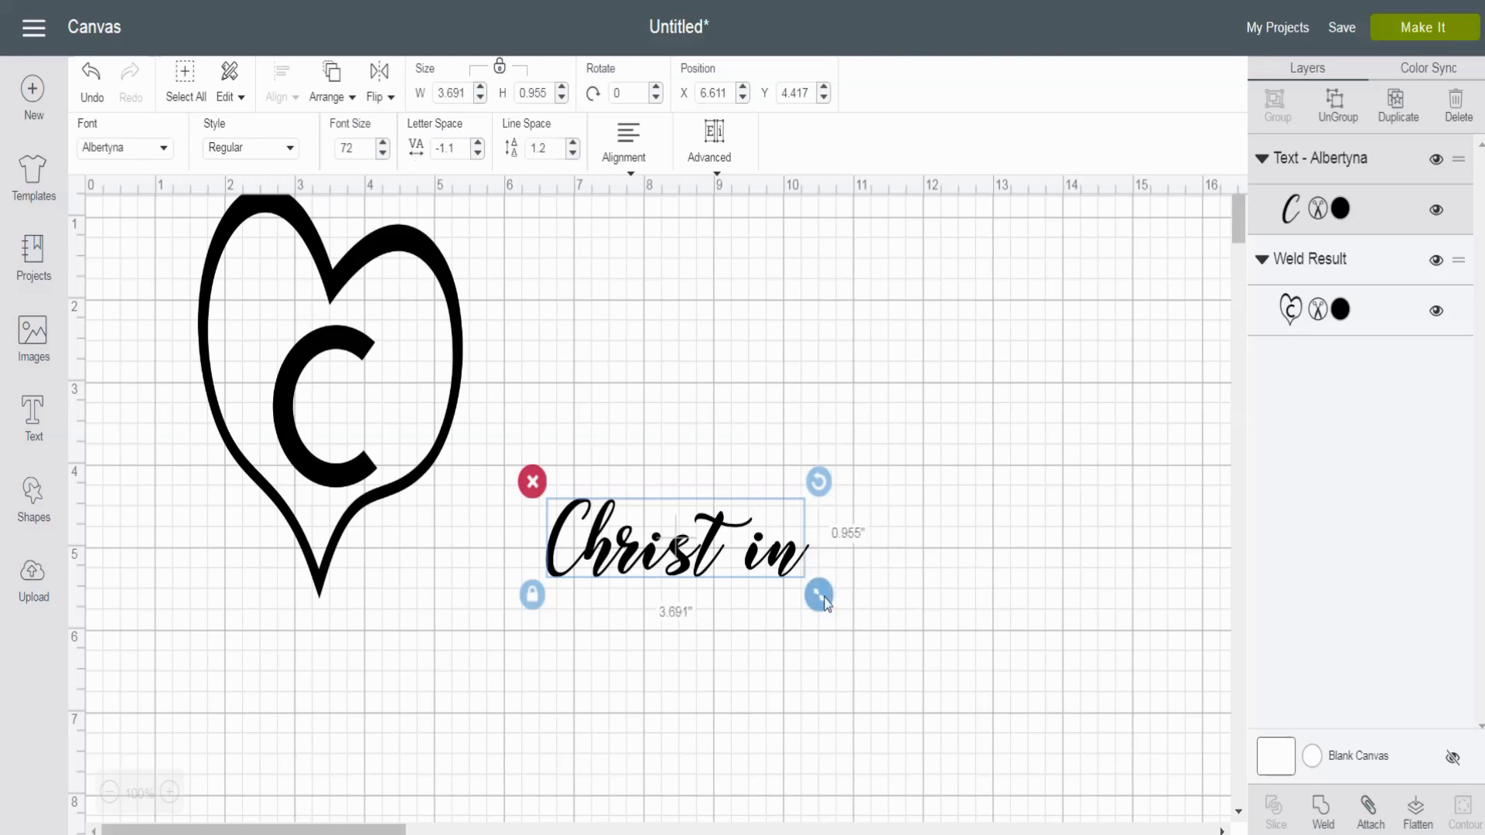
Step: Enlarge the name to about 6.91 × 1.79 in at about X 6.49, Y 3.63, and ungroup it to letters
{"action": "left_click_drag", "start_coordinate": [827, 603], "coordinate": [1051, 672]}
{"action": "left_click_drag", "start_coordinate": [918, 611], "coordinate": [909, 547]}
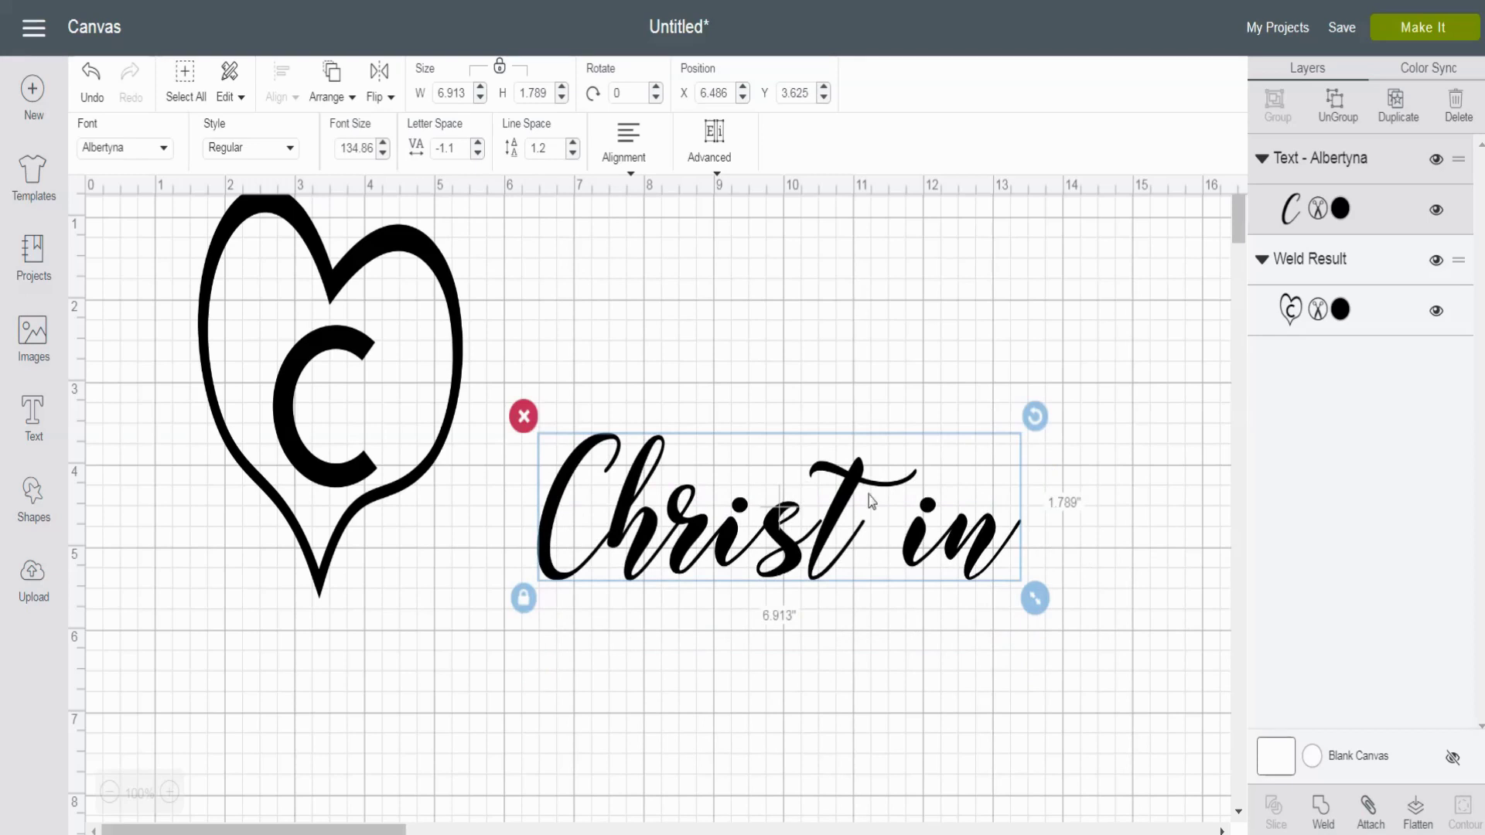
{"action": "left_click", "coordinate": [716, 154]}
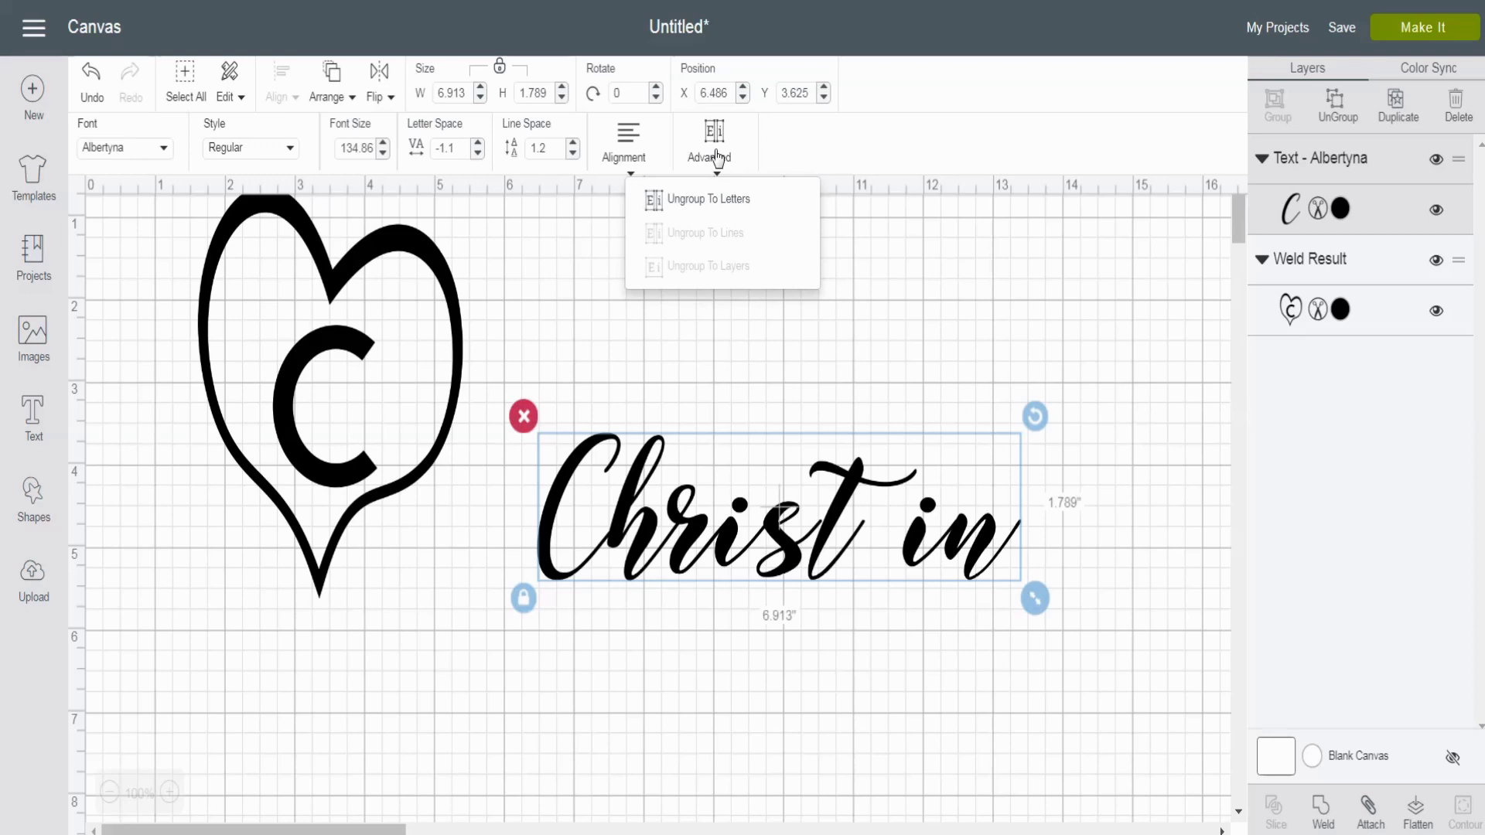
{"action": "left_click", "coordinate": [709, 199]}
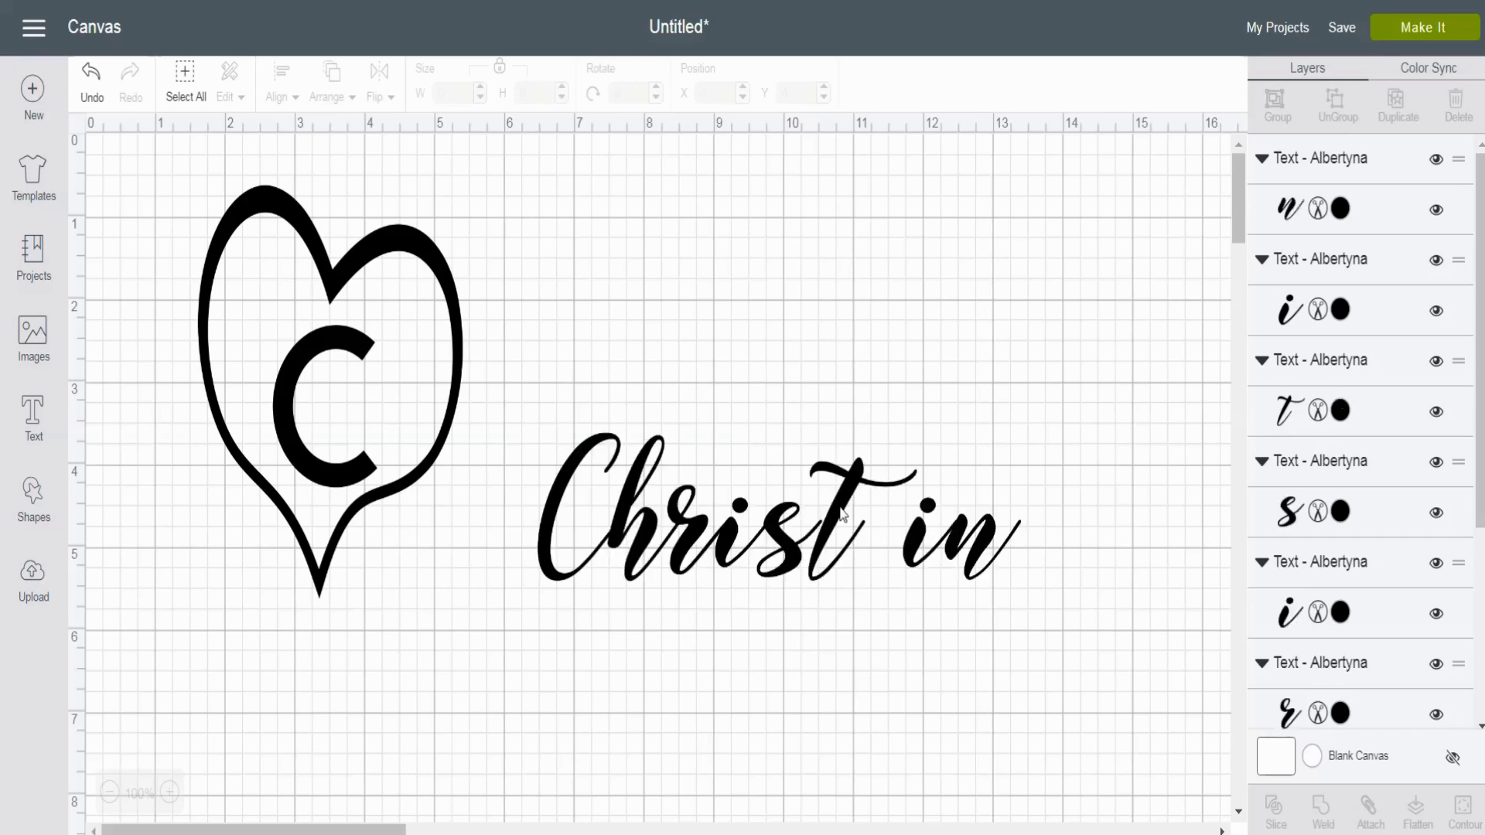
Step: Shift the final "i" and "n" toward the "t" so the script letters connect, then weld all letters of the name together
{"action": "left_click", "coordinate": [843, 514]}
{"action": "left_click_drag", "start_coordinate": [843, 510], "coordinate": [864, 543]}
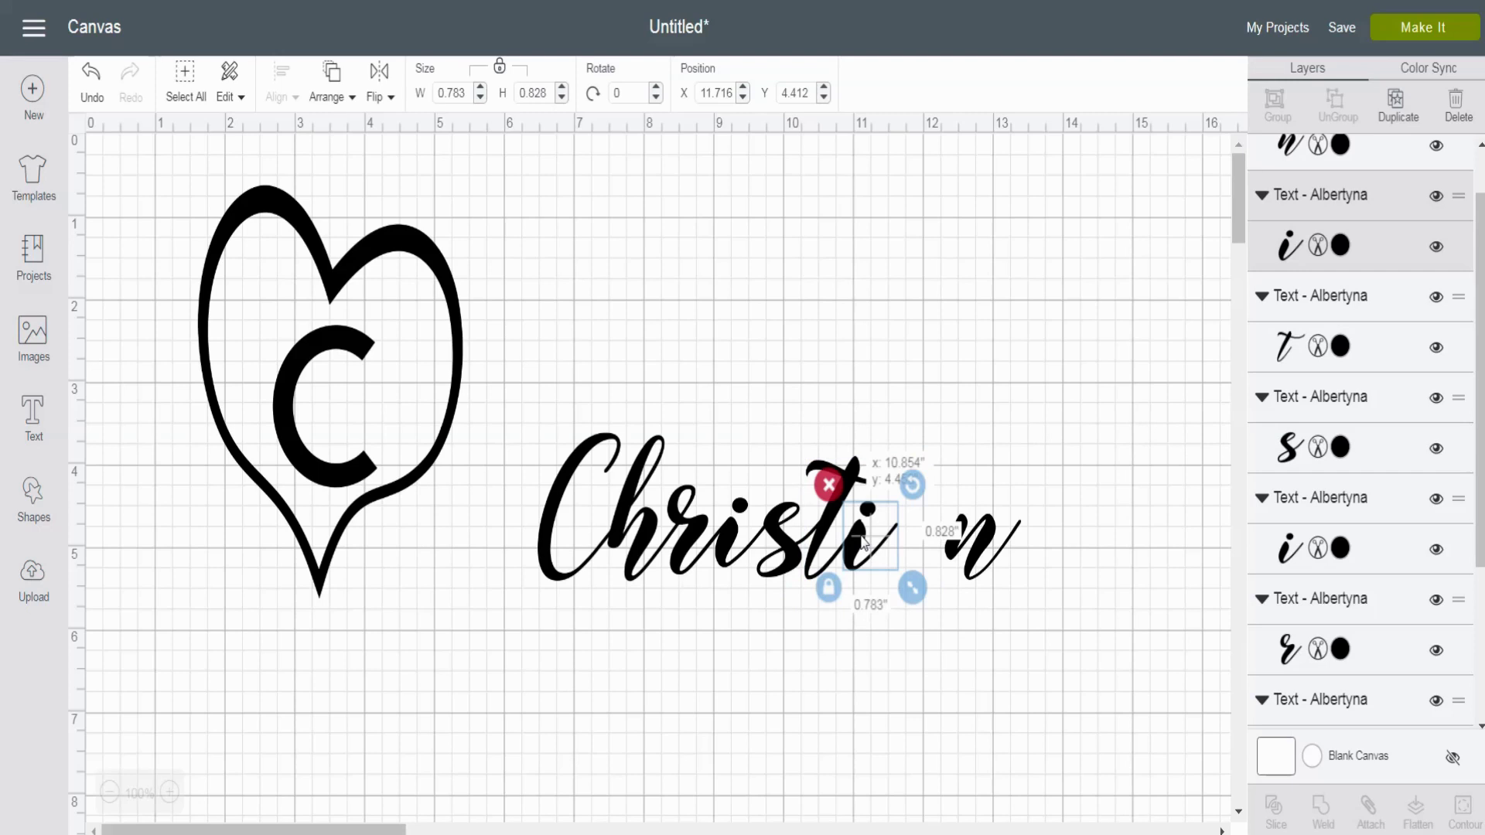
{"action": "left_click_drag", "start_coordinate": [976, 551], "coordinate": [930, 553]}
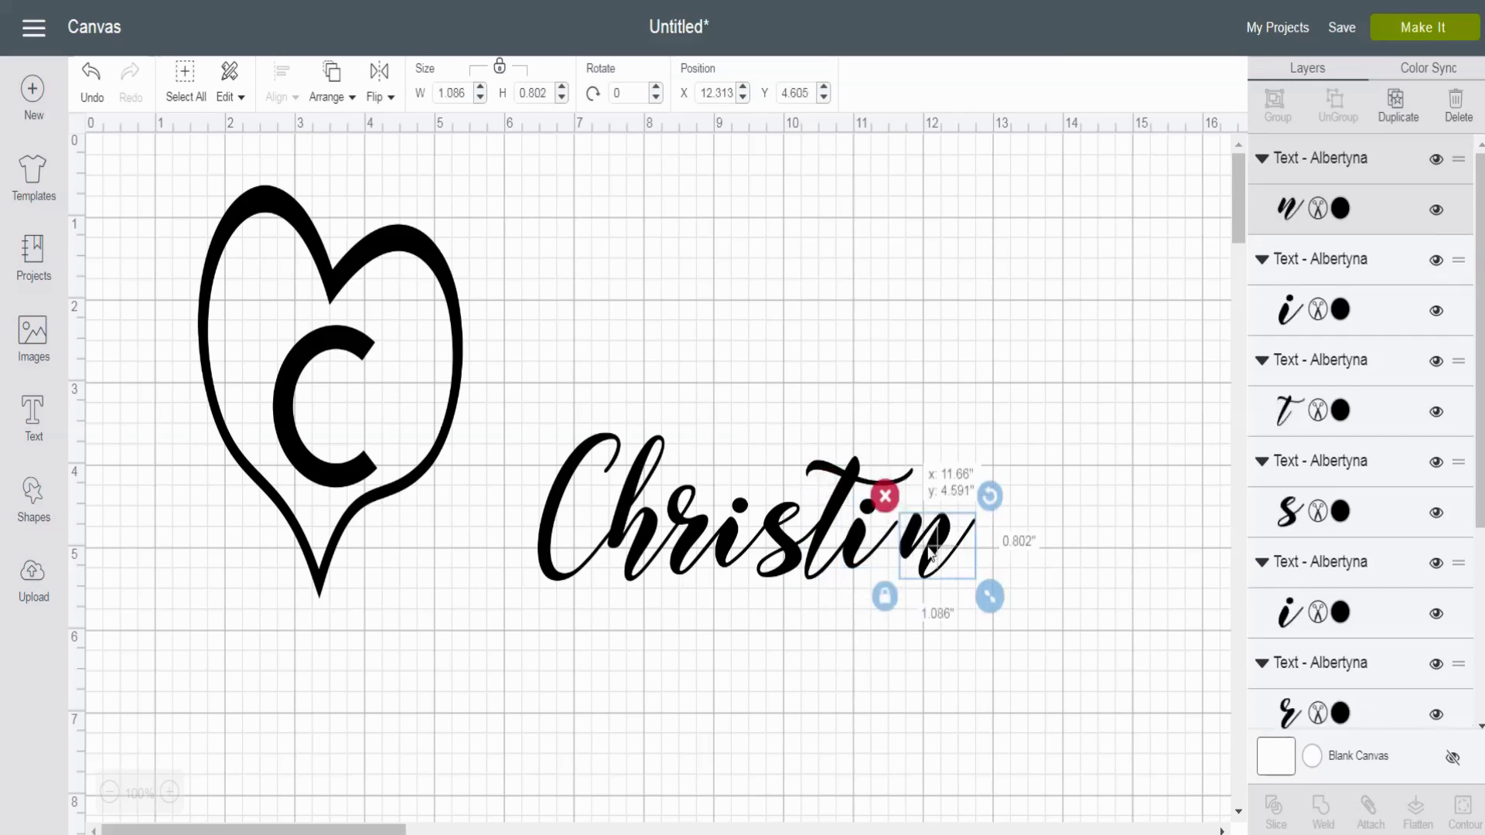
{"action": "left_click_drag", "start_coordinate": [930, 551], "coordinate": [914, 552]}
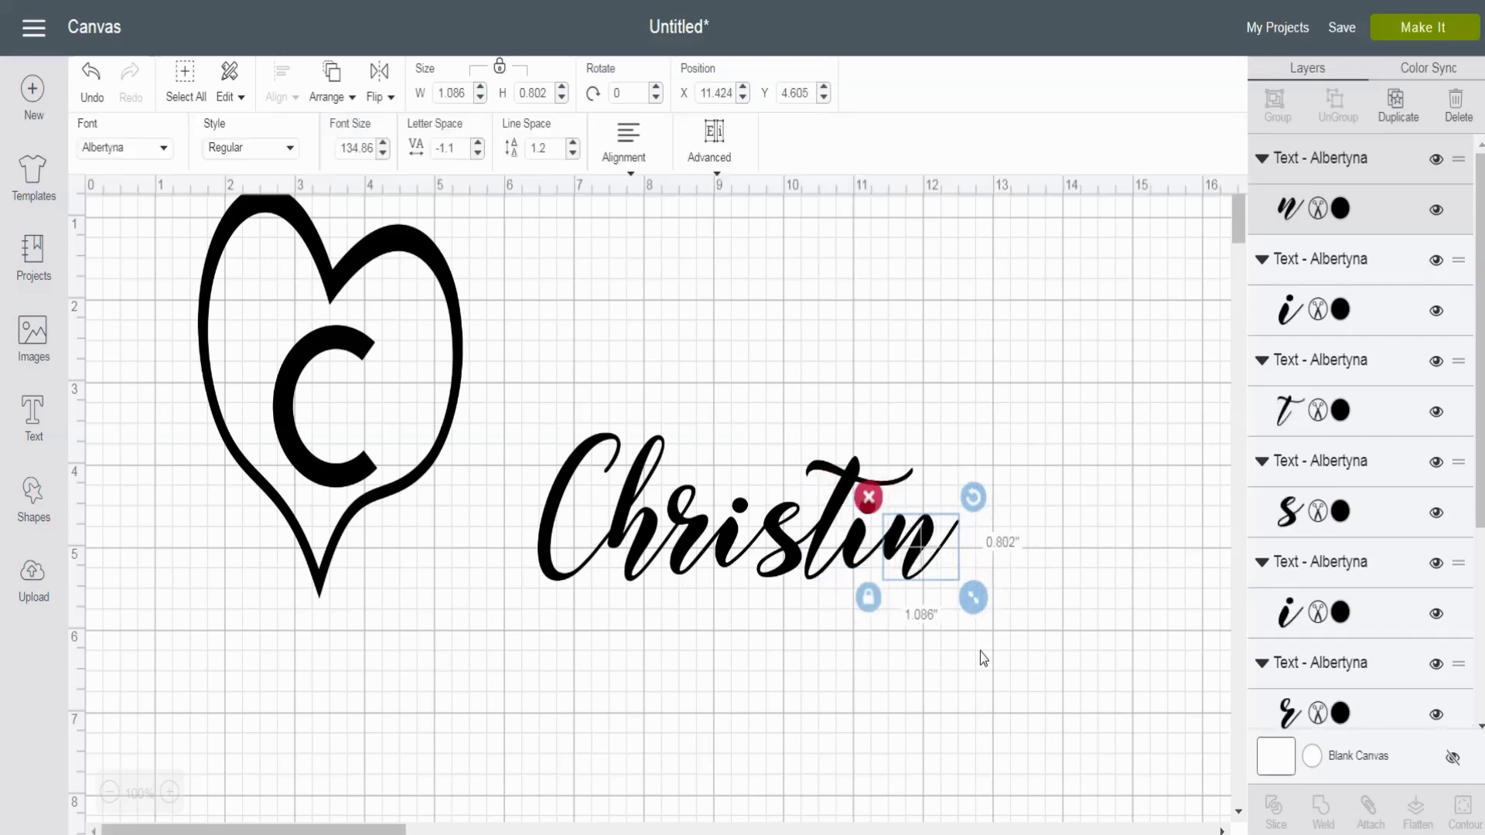
{"action": "left_click_drag", "start_coordinate": [1033, 679], "coordinate": [554, 410]}
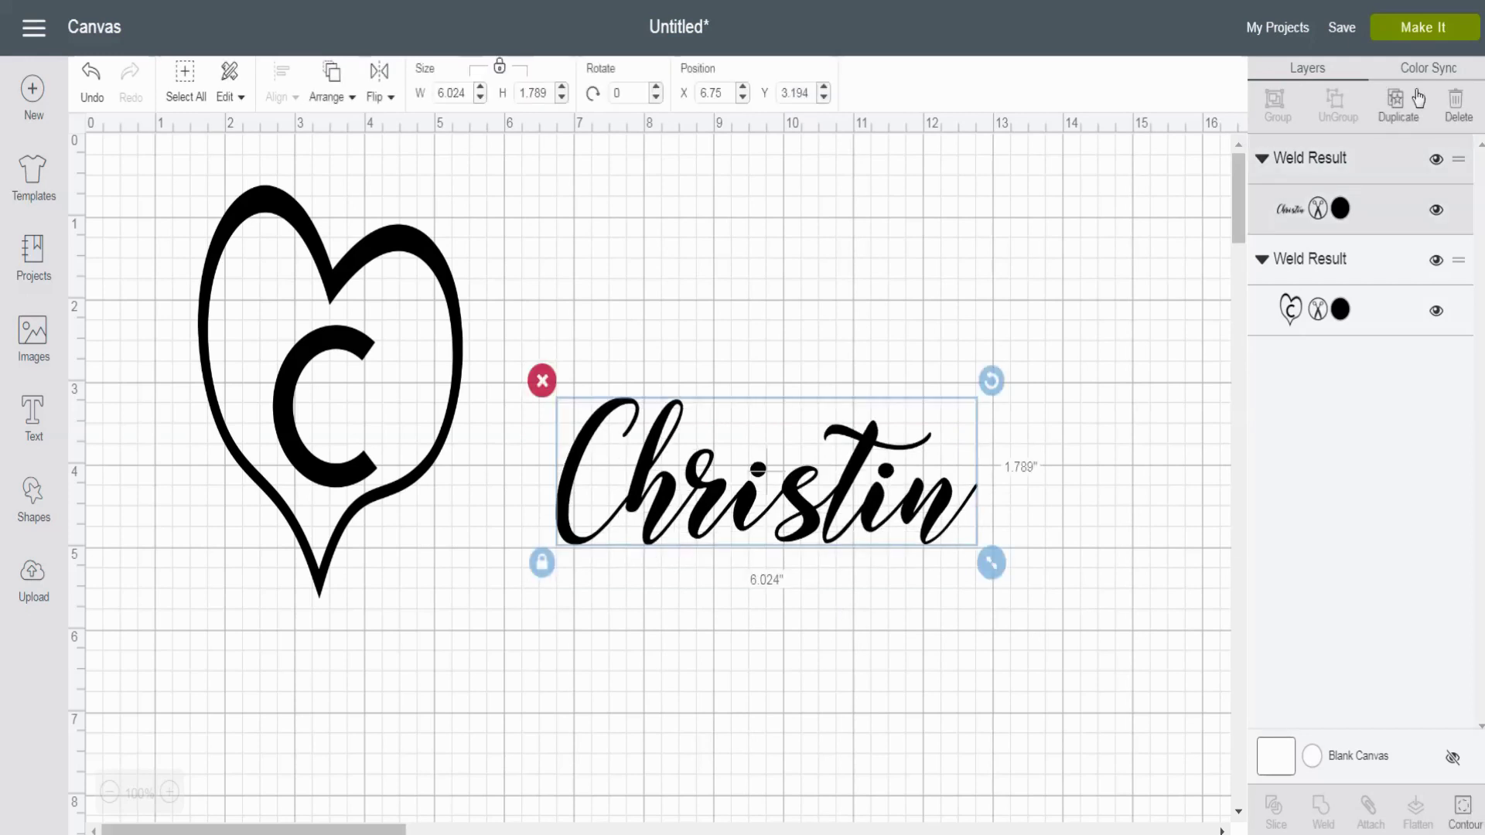
Step: Preview the welded heart and name on the cutting mat, then view the Contour options for the welded name
{"action": "left_click", "coordinate": [1418, 98]}
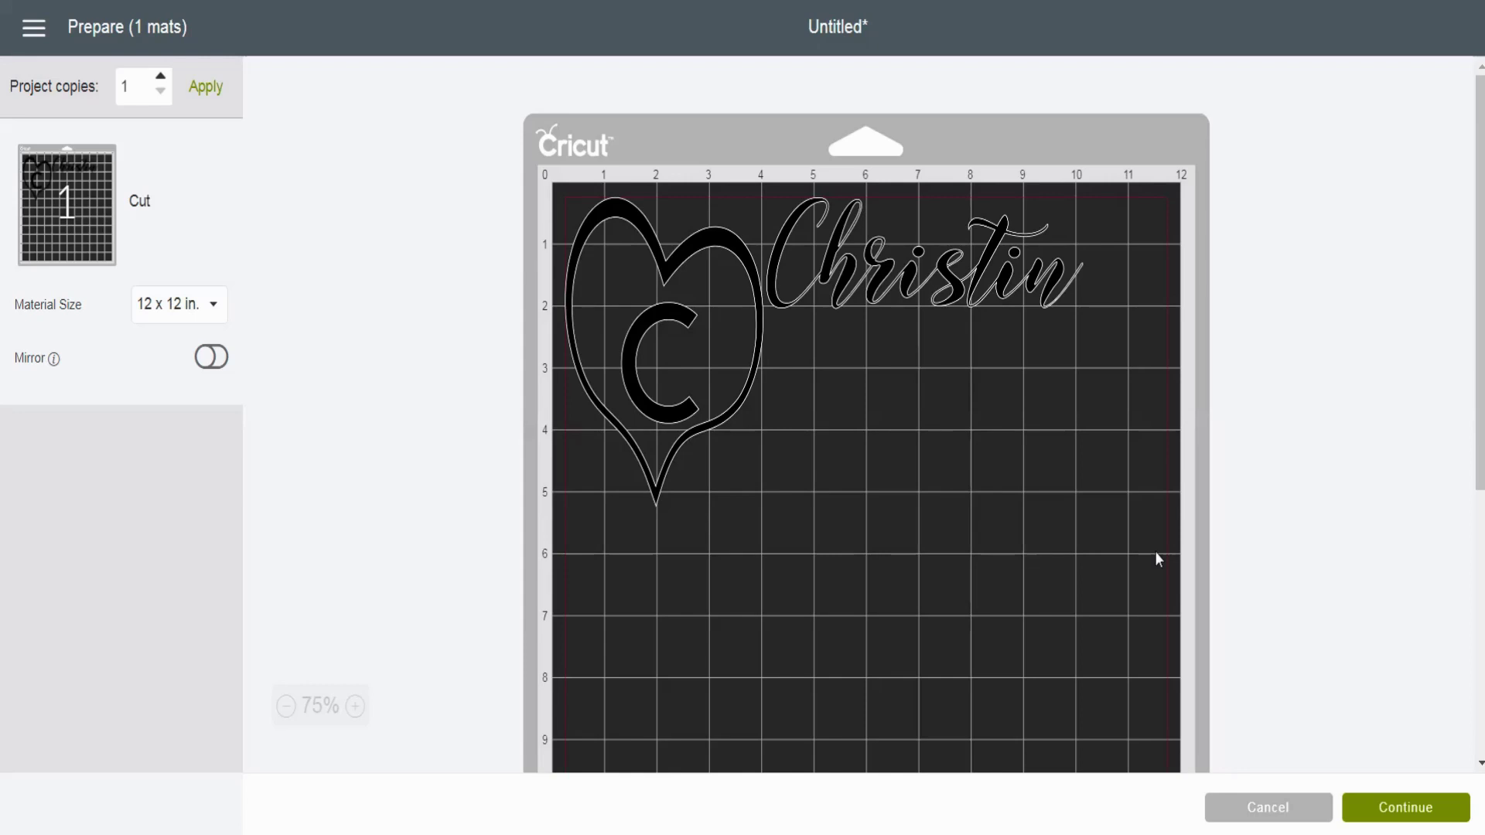
{"action": "left_click", "coordinate": [1277, 819]}
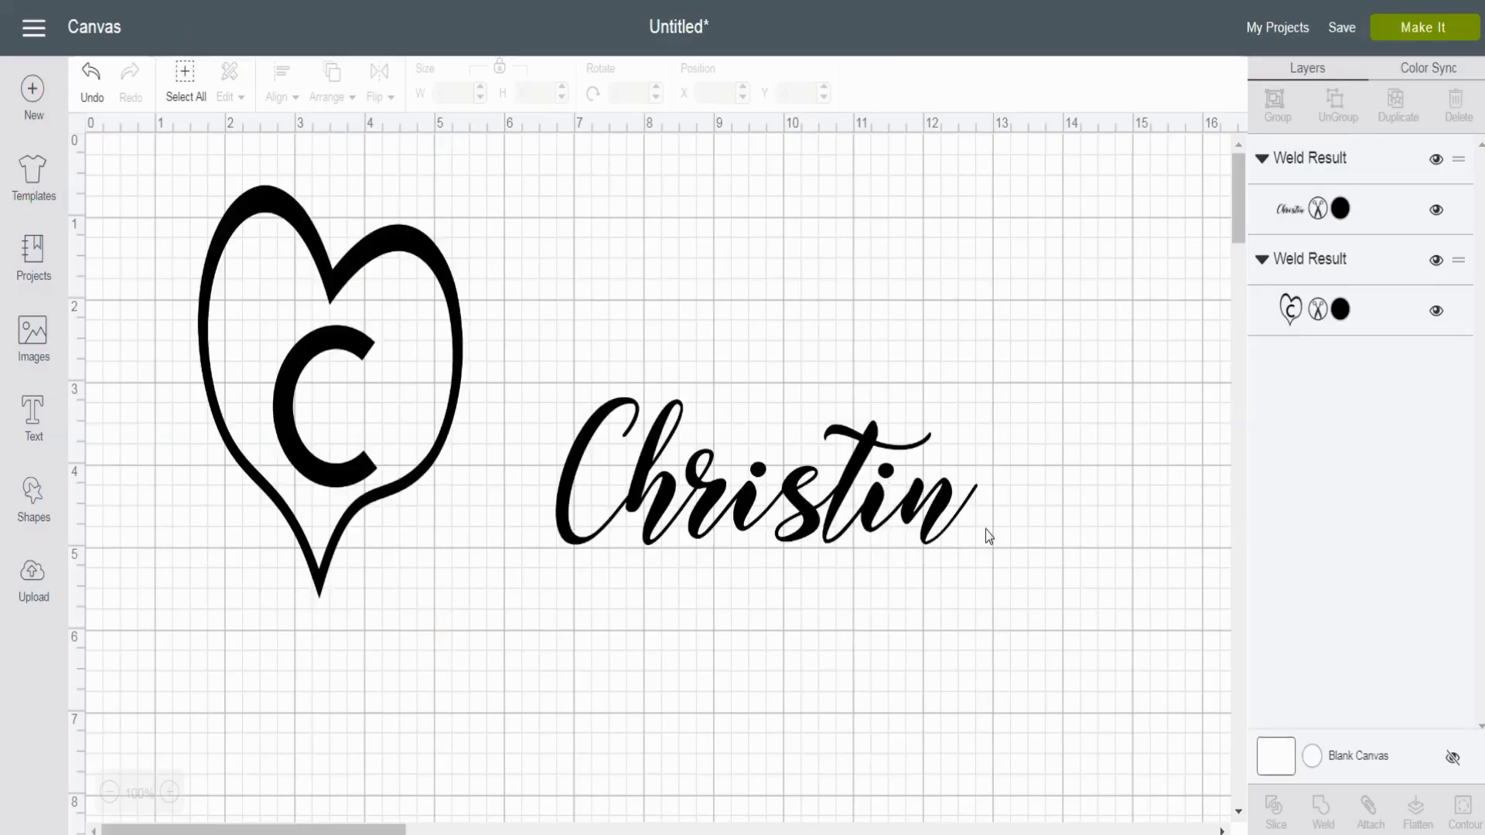
{"action": "left_click", "coordinate": [1290, 209]}
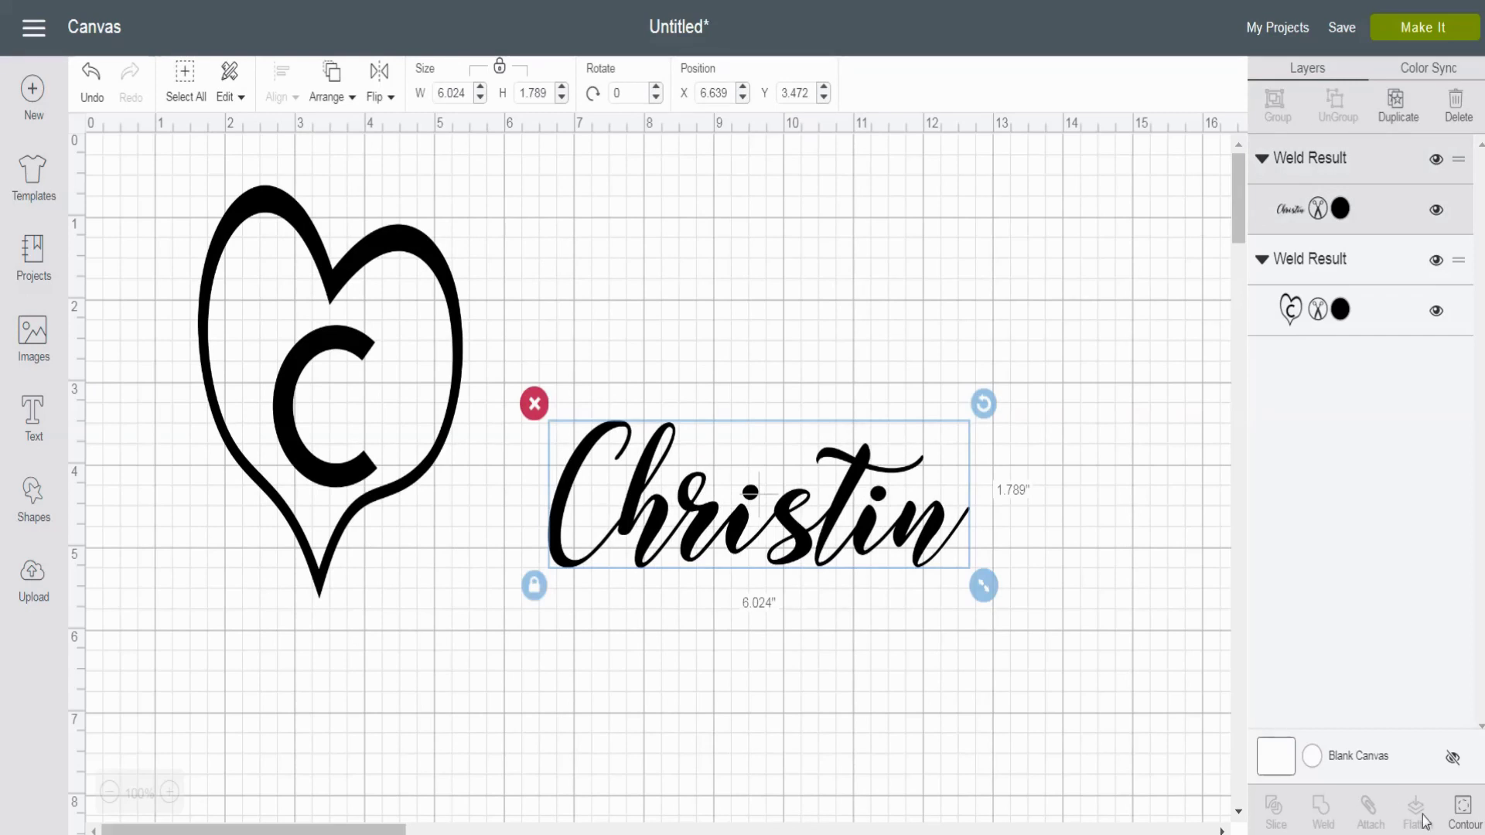
{"action": "left_click", "coordinate": [1464, 822]}
Step: Insert the uploaded "Fun in the Sun" sunglasses image onto the canvas
{"action": "left_click", "coordinate": [33, 337]}
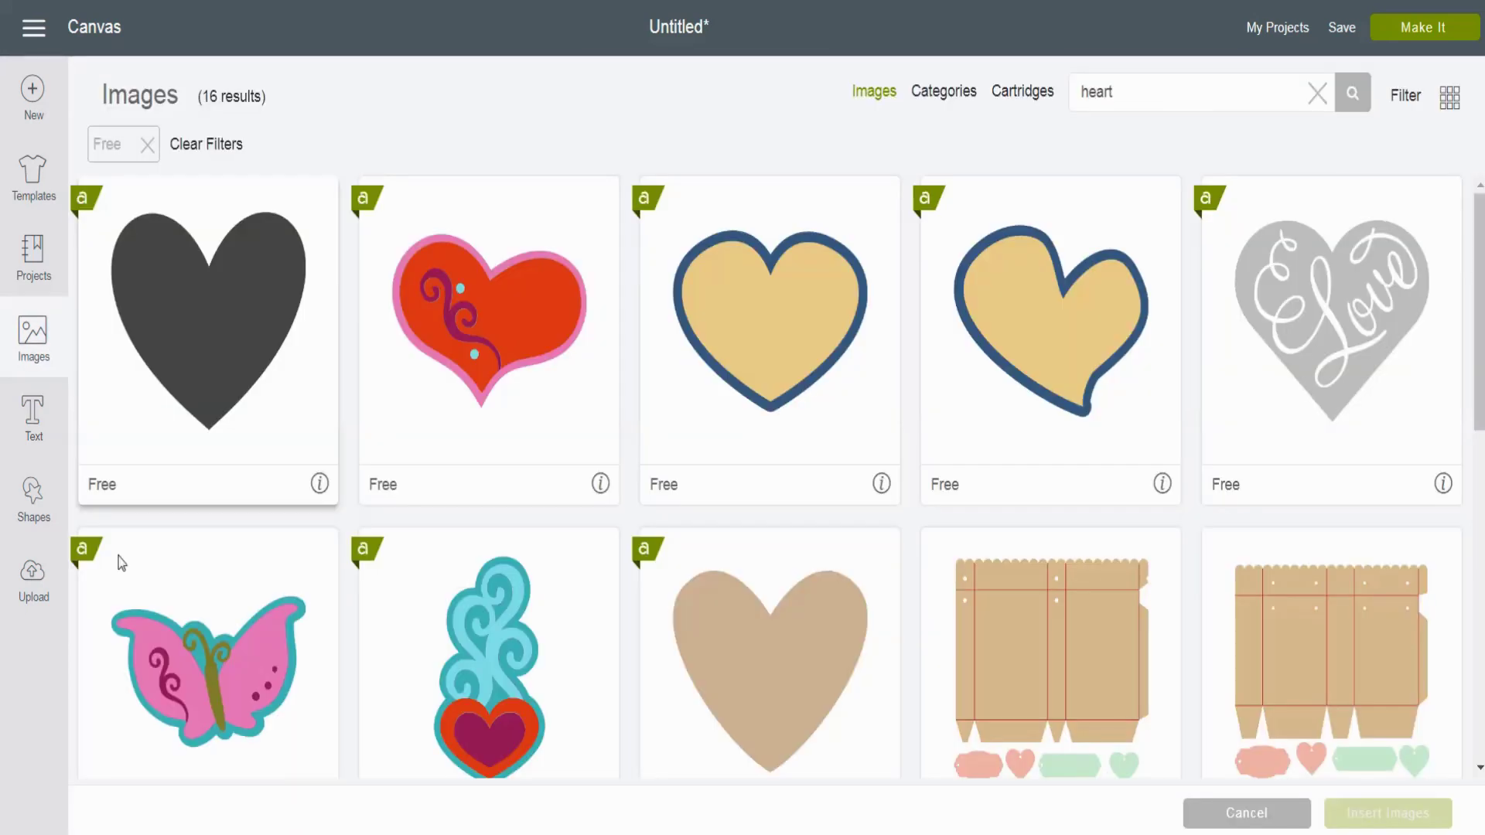
{"action": "left_click", "coordinate": [33, 580]}
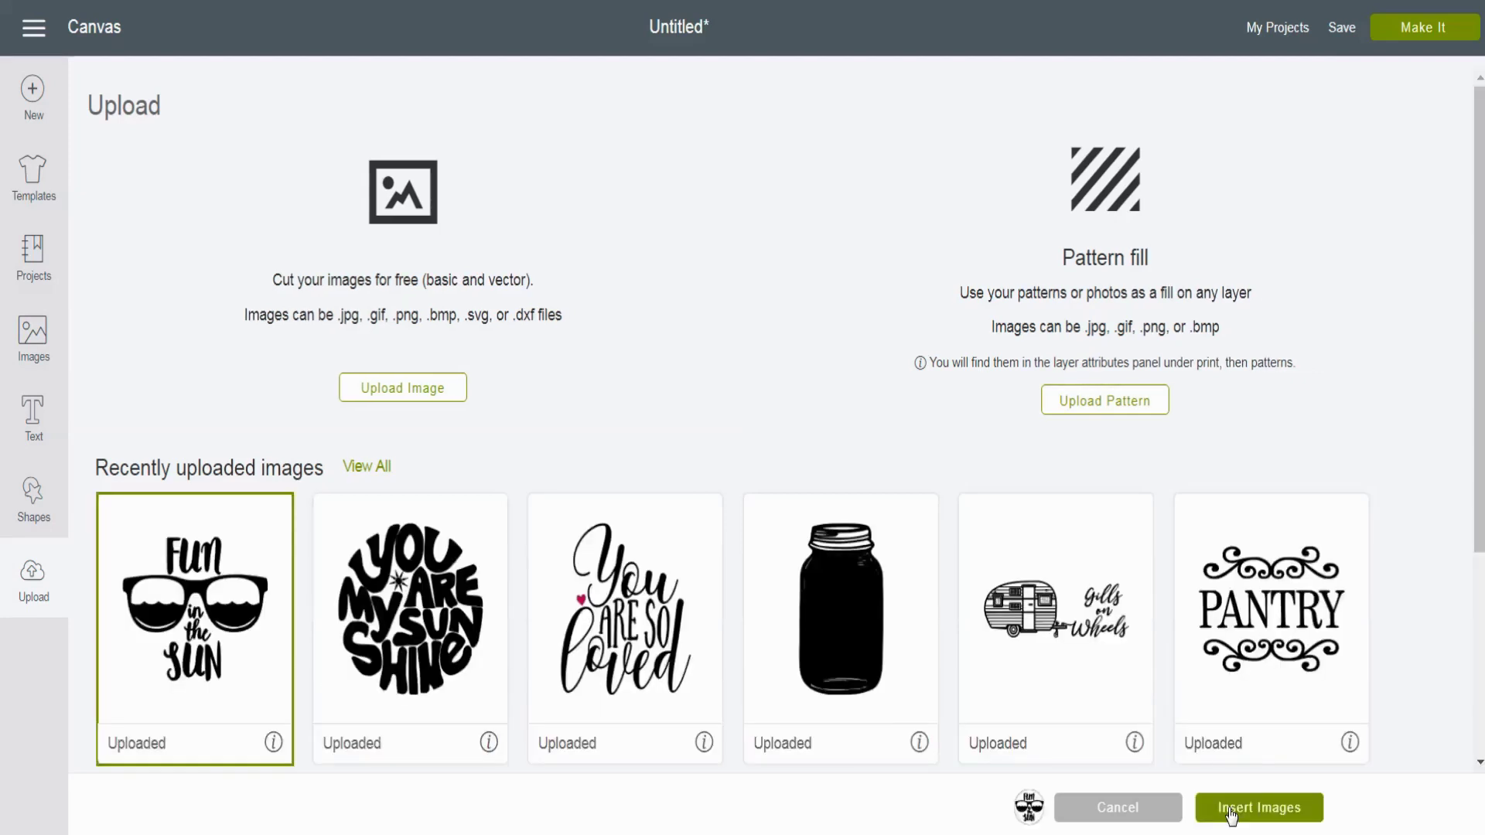
{"action": "left_click", "coordinate": [1231, 812]}
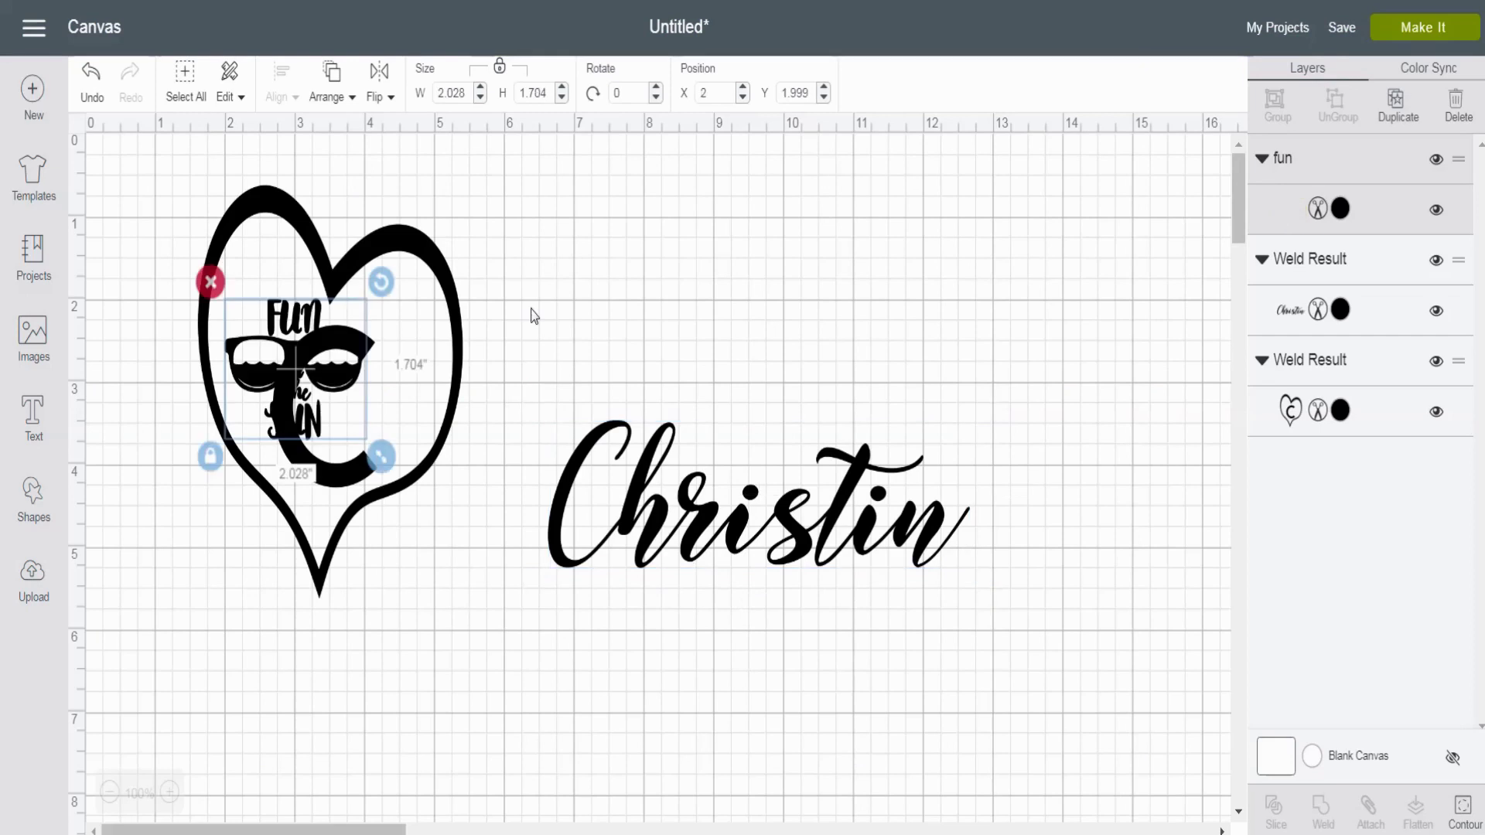
Step: Move the sunglasses image to about X 8.53, Y 1.14 and the welded name below the heart at about X 0.83, Y 5.58
{"action": "left_click_drag", "start_coordinate": [294, 371], "coordinate": [750, 299]}
{"action": "left_click_drag", "start_coordinate": [548, 497], "coordinate": [145, 669]}
{"action": "left_click", "coordinate": [741, 308]}
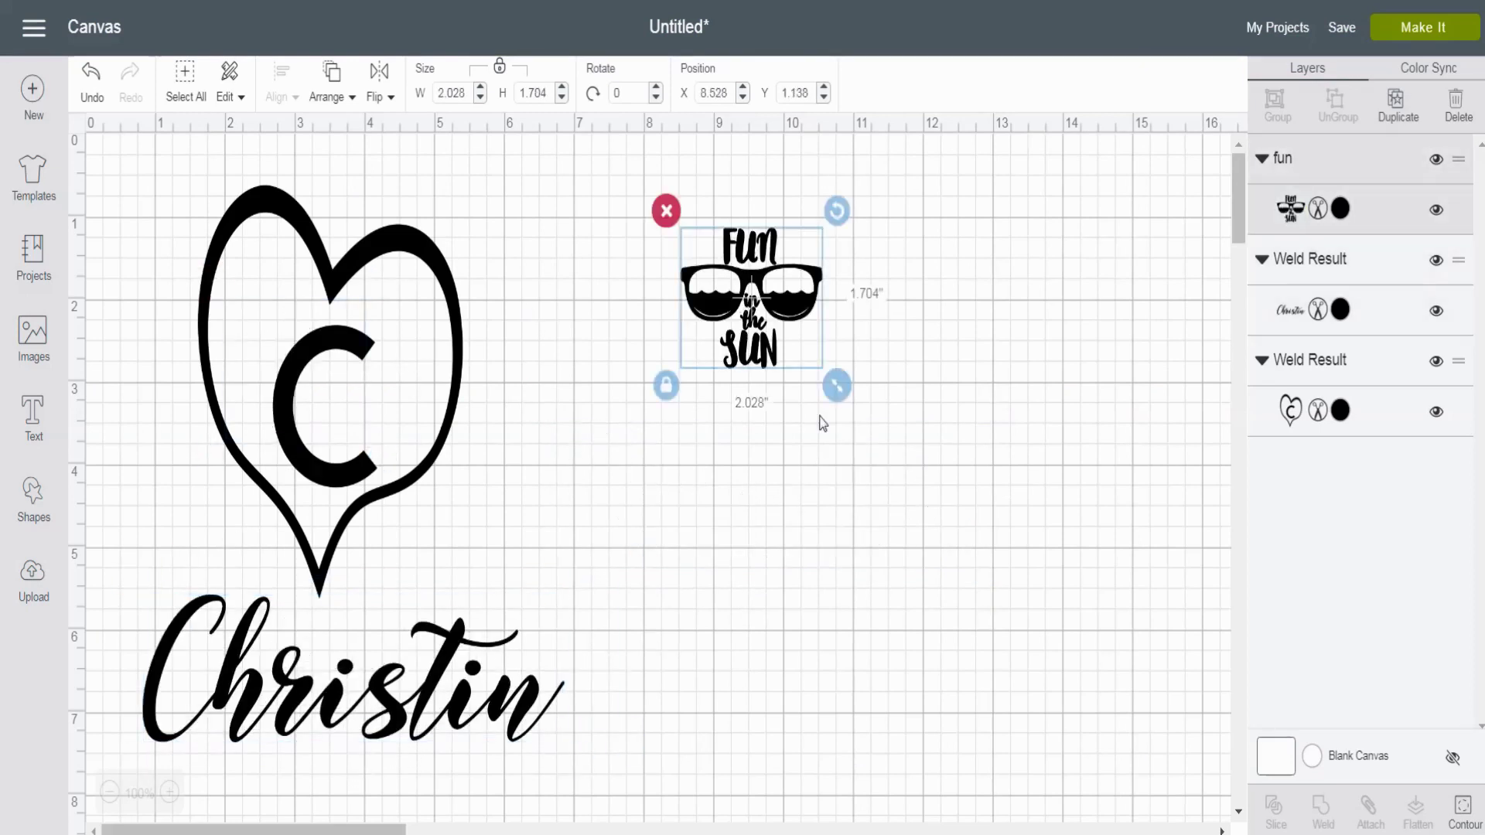
Step: Enlarge the sunglasses image to about 6.78 × 5.70 in and place it at about X 7.74, Y 0.81
{"action": "left_click_drag", "start_coordinate": [822, 421], "coordinate": [950, 462]}
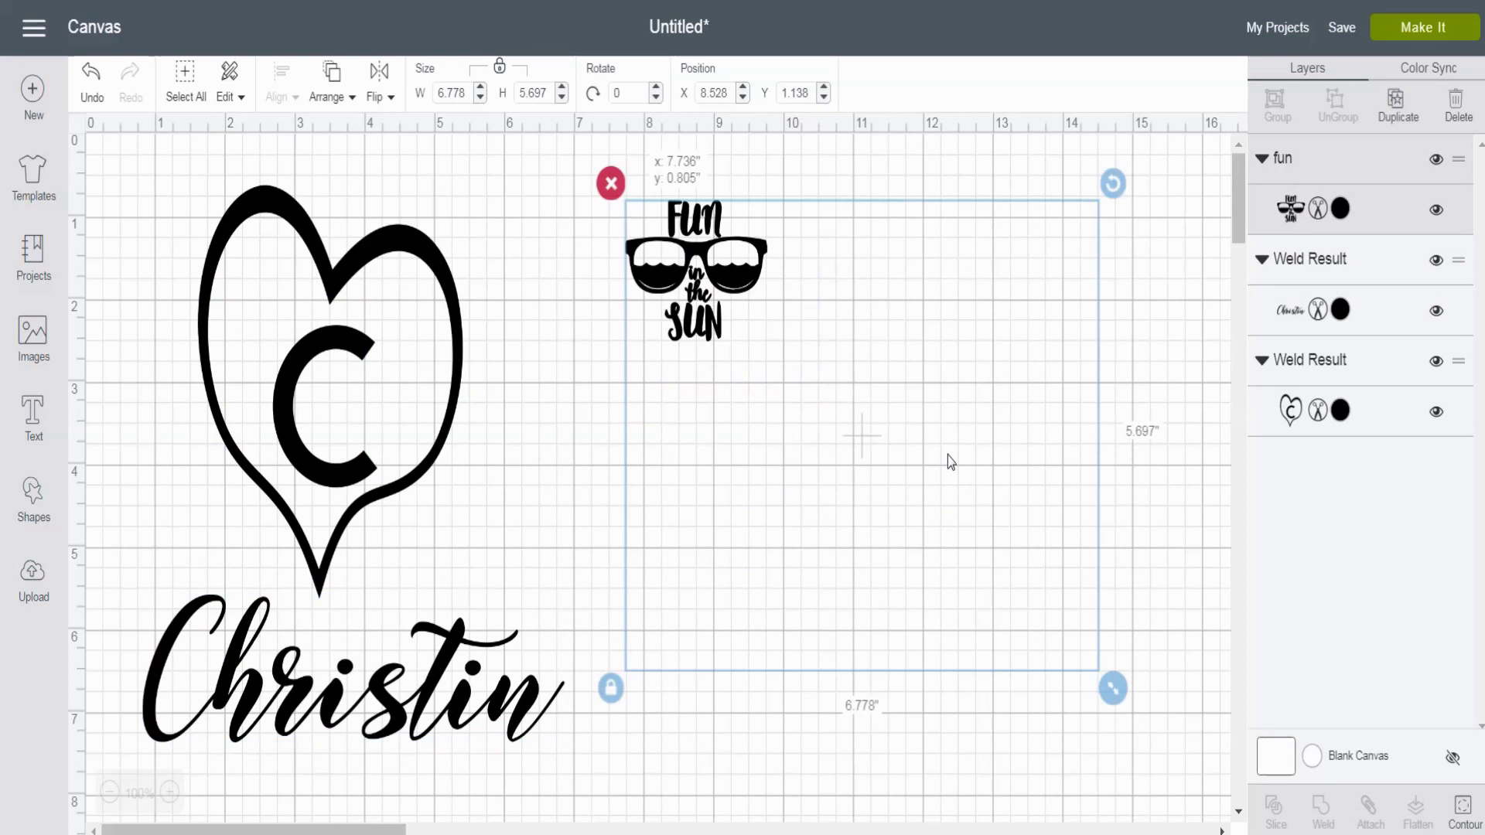
{"action": "left_click_drag", "start_coordinate": [950, 462], "coordinate": [951, 463]}
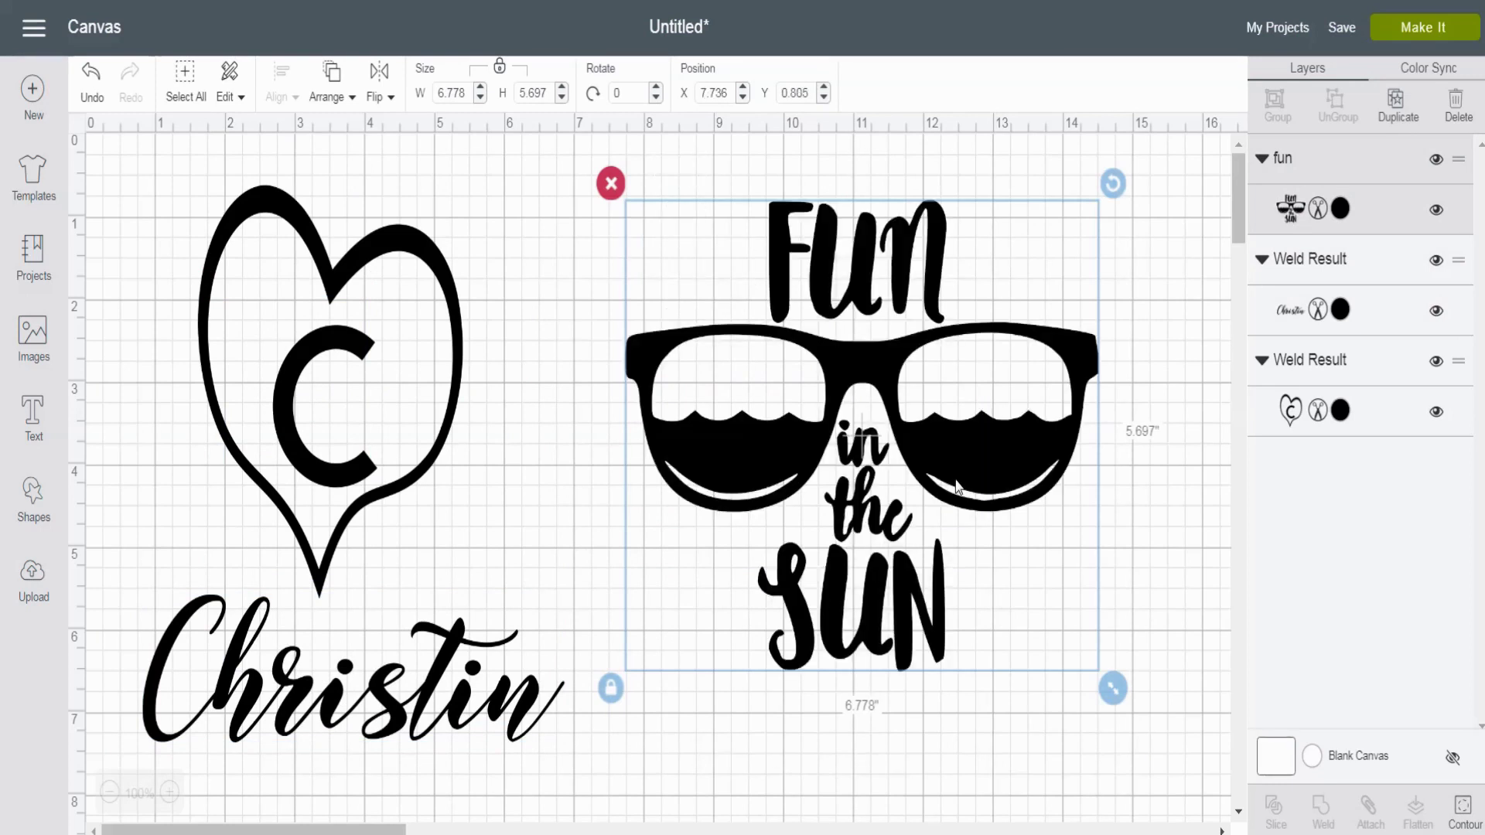
{"action": "left_click", "coordinate": [1020, 772]}
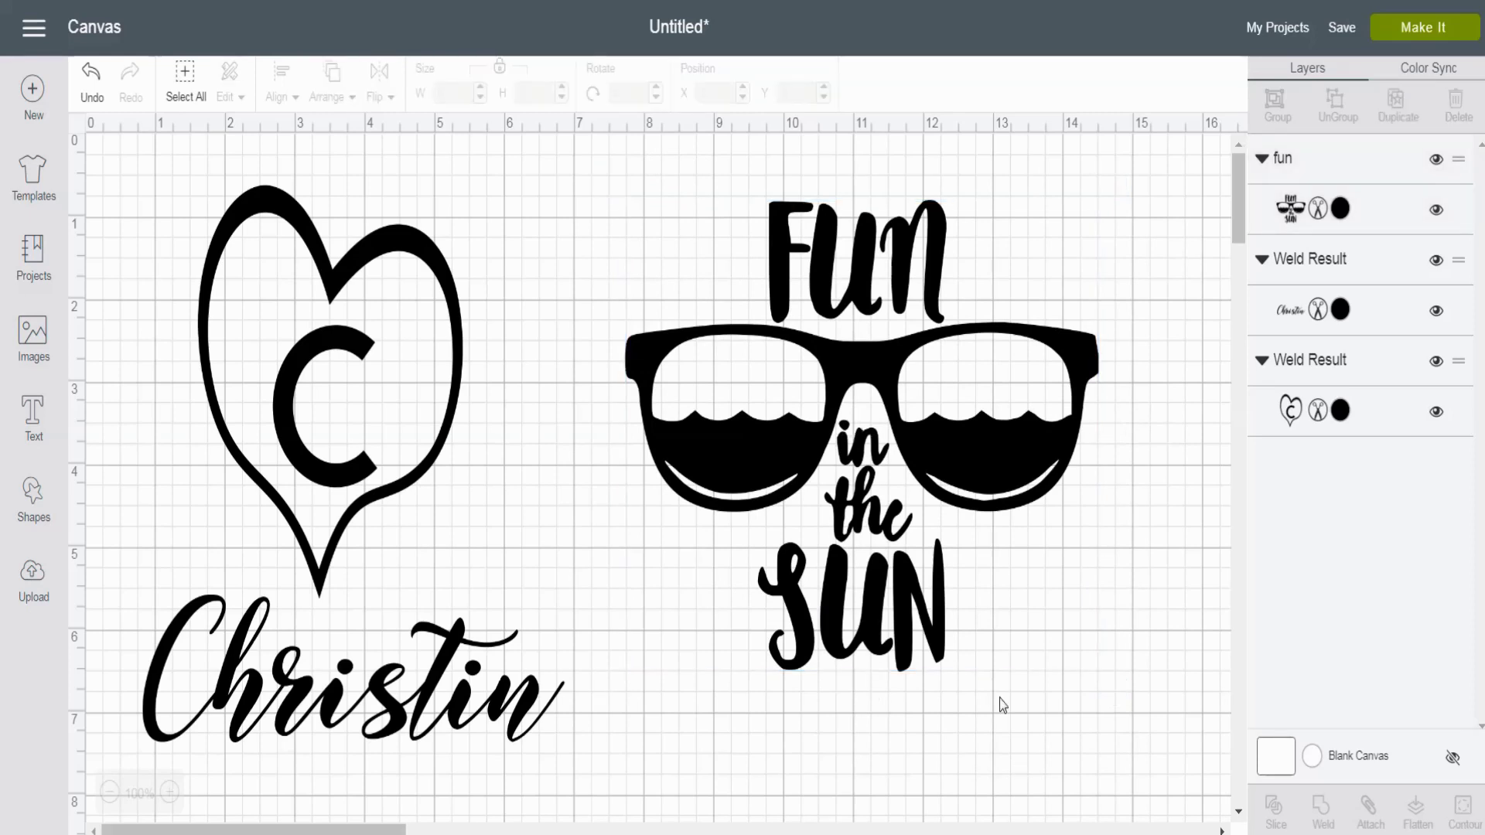
Step: Open the Contour options for the sunglasses image and hide the contours of "in" and "Fun"
{"action": "left_click", "coordinate": [838, 587]}
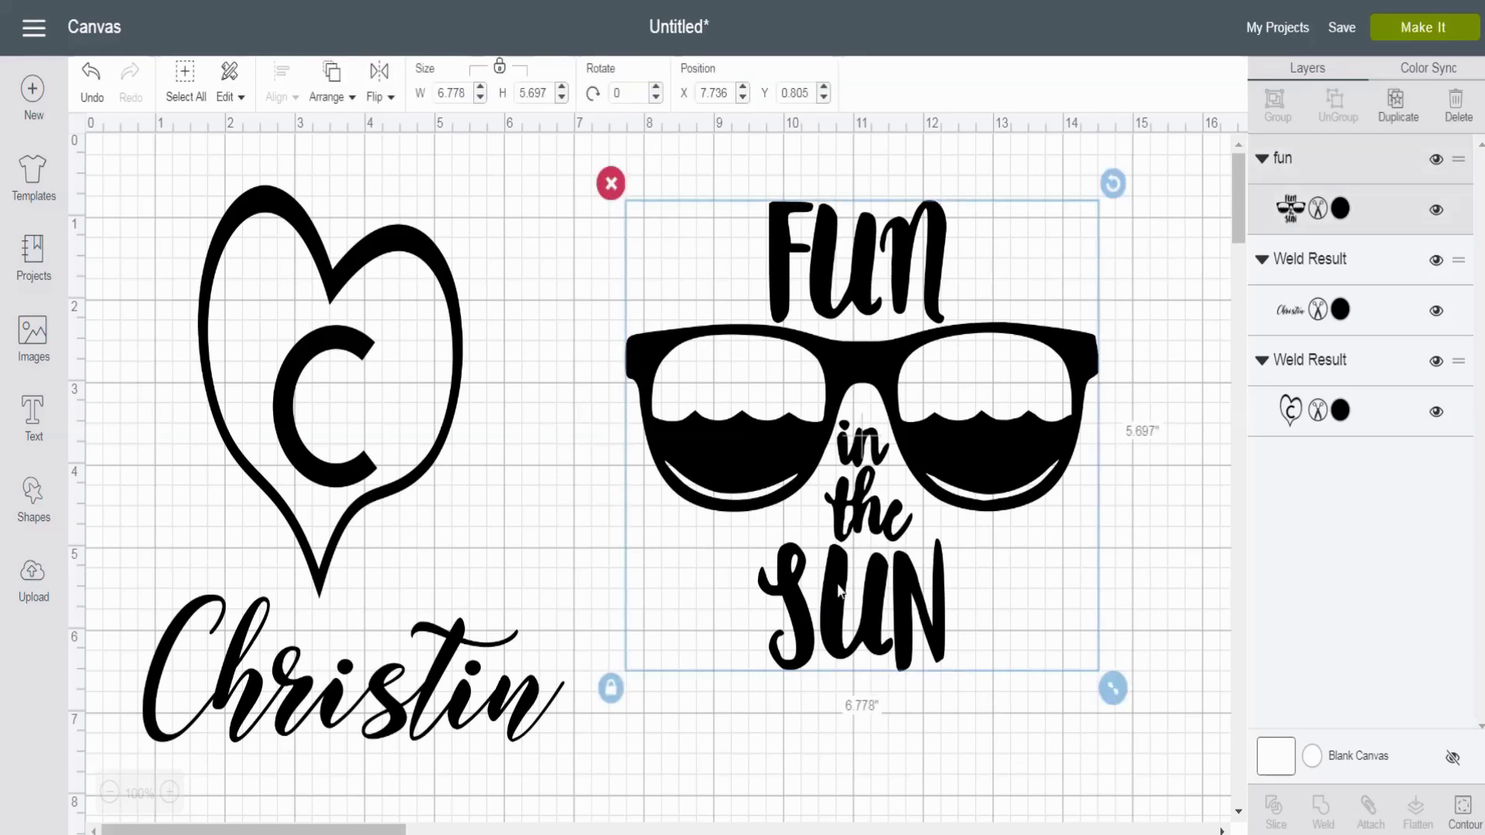
{"action": "left_click", "coordinate": [1460, 813]}
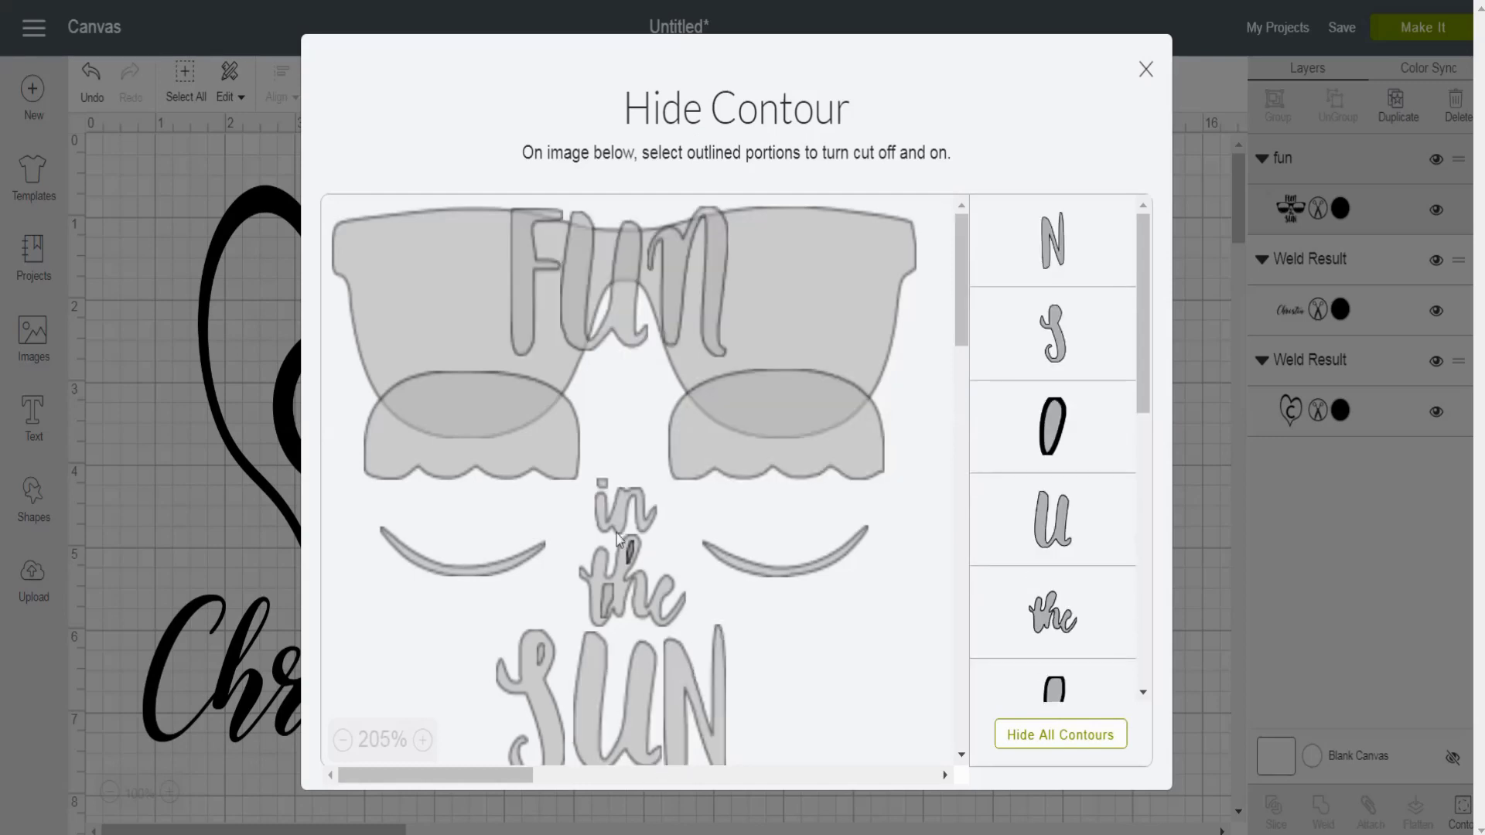
{"action": "left_click", "coordinate": [634, 351]}
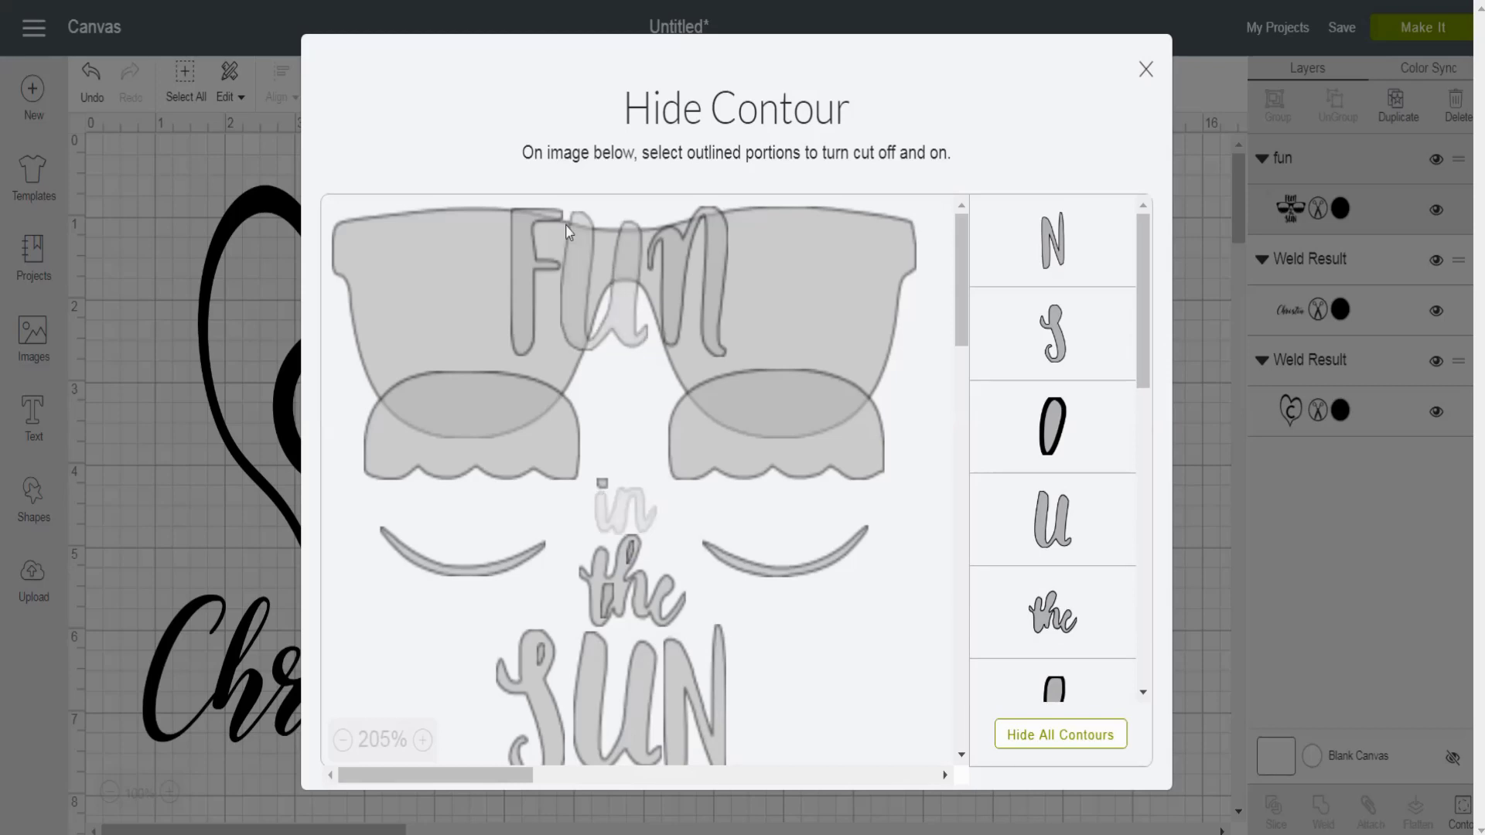
{"action": "left_click", "coordinate": [567, 231]}
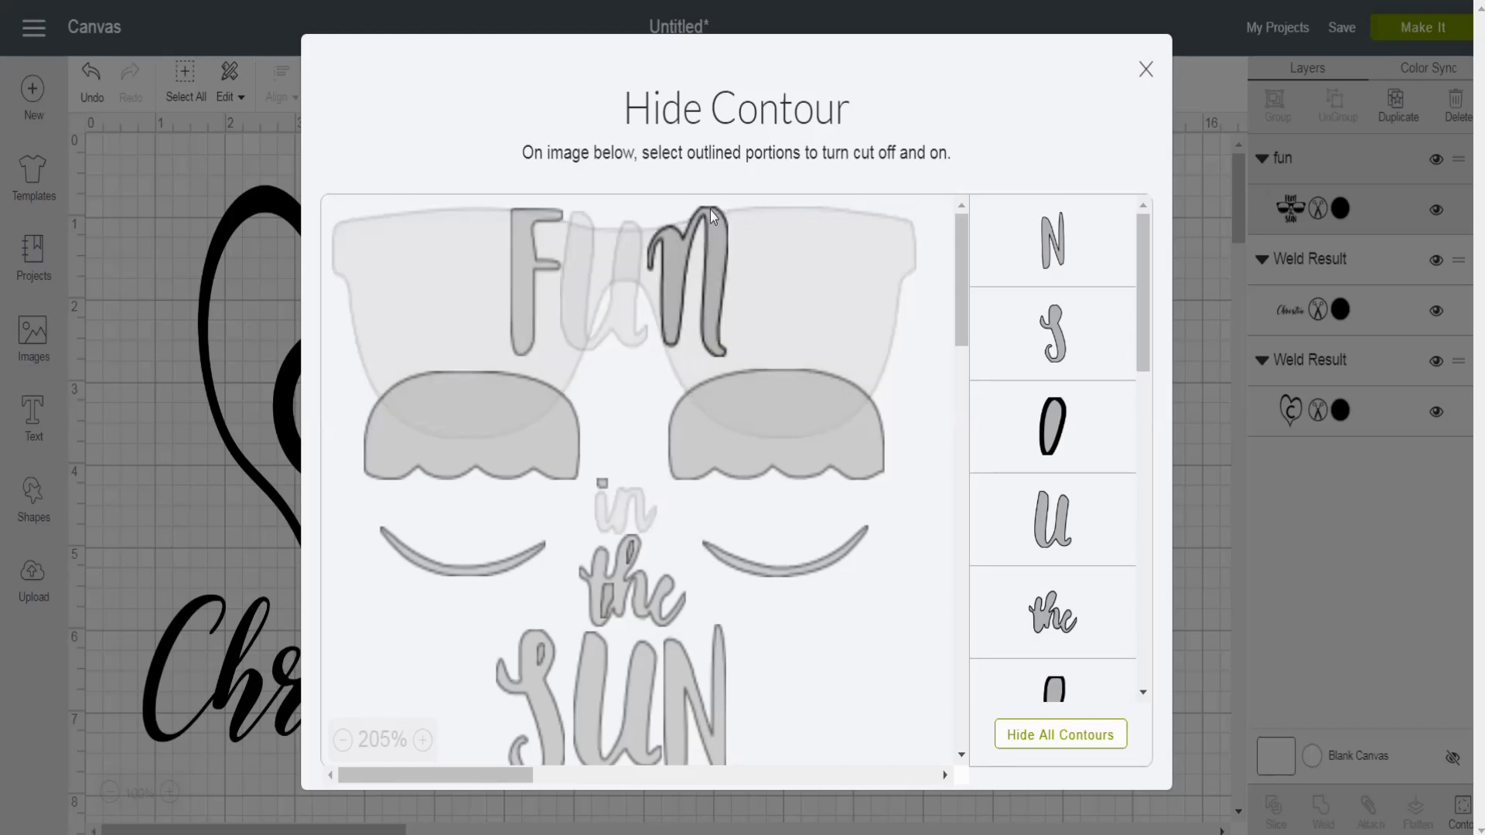
{"action": "left_click", "coordinate": [711, 210]}
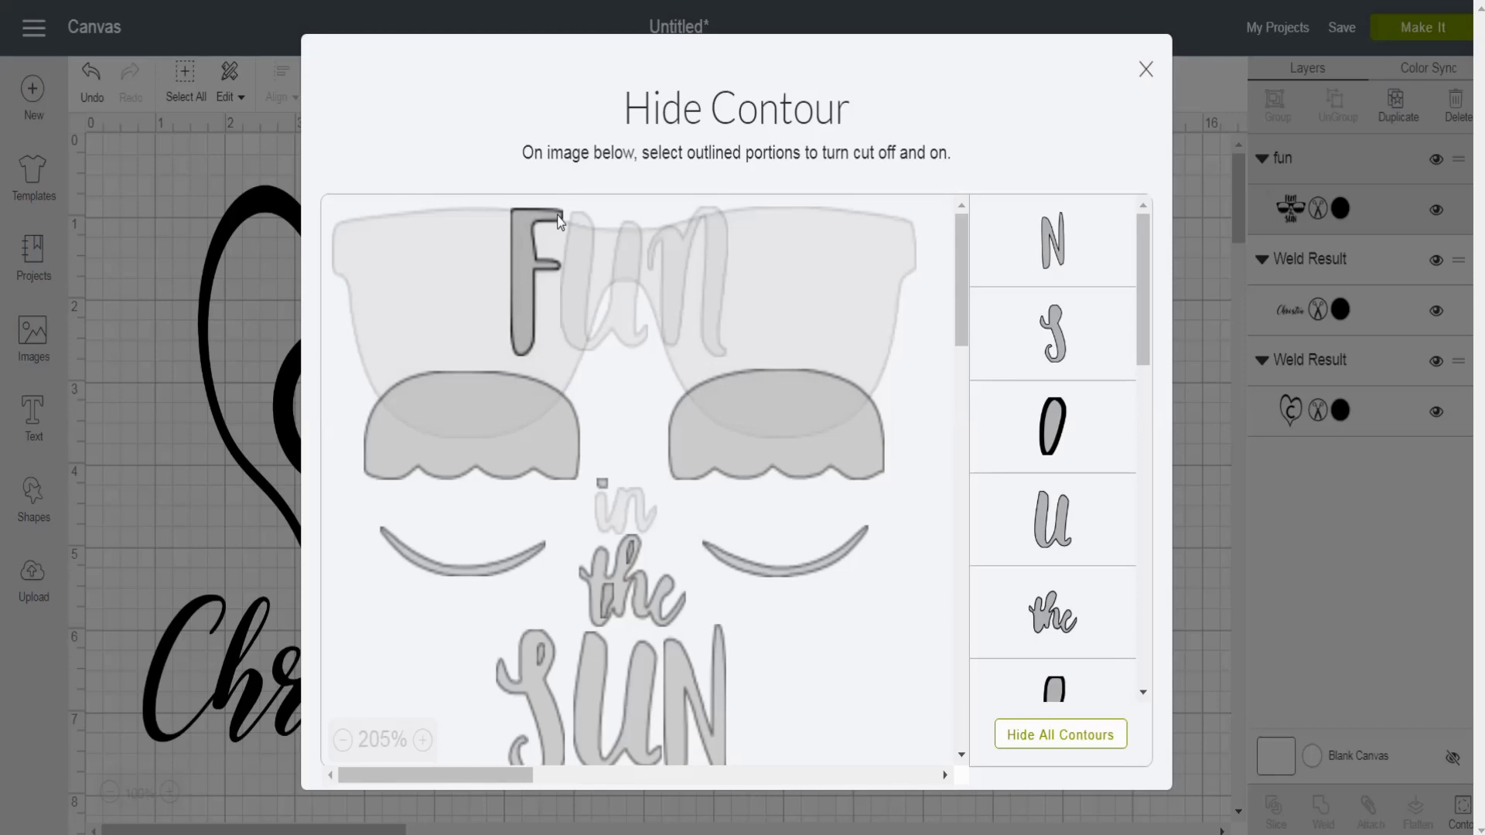
{"action": "left_click", "coordinate": [558, 220]}
{"action": "left_click", "coordinate": [603, 341]}
Step: Hide the contours of "the" with its inner openings, the dot of the "i", and the letters of "SUN"
{"action": "left_click", "coordinate": [628, 598]}
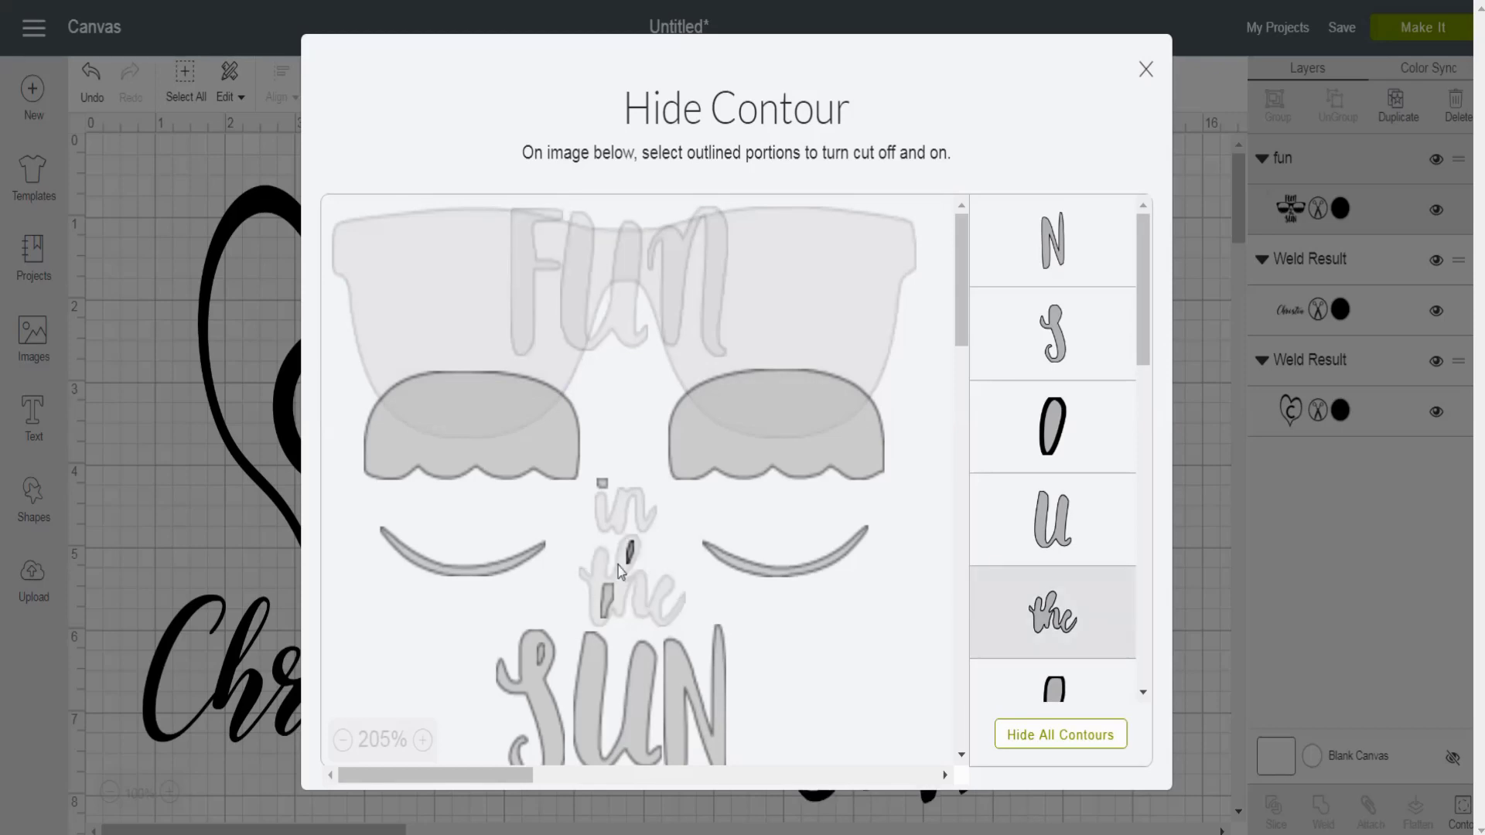
{"action": "left_click", "coordinate": [631, 552]}
{"action": "left_click", "coordinate": [607, 602]}
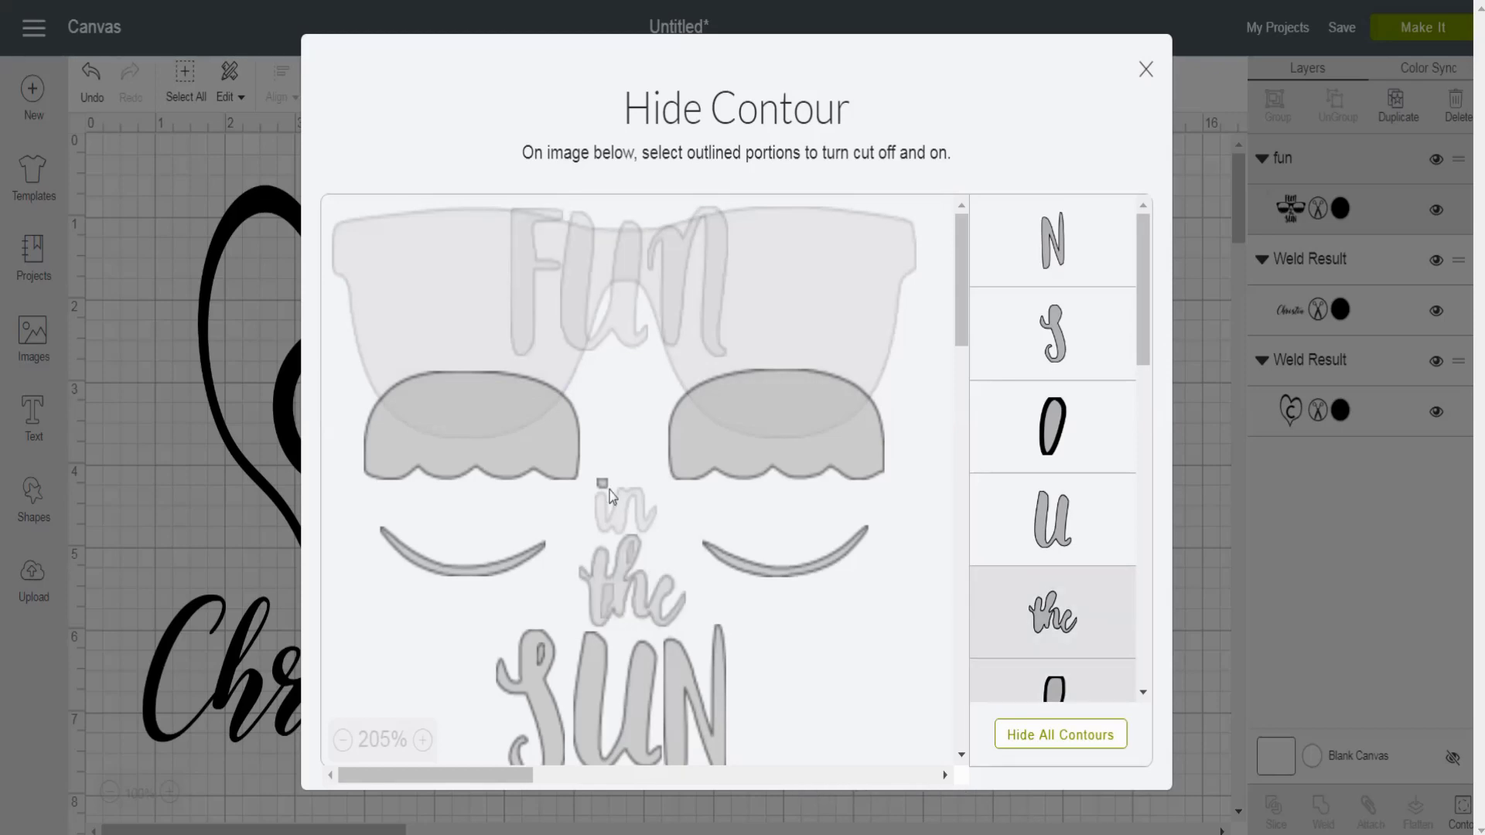
{"action": "left_click", "coordinate": [603, 485]}
{"action": "left_click", "coordinate": [541, 655]}
{"action": "left_click", "coordinate": [548, 696]}
{"action": "left_click", "coordinate": [640, 721]}
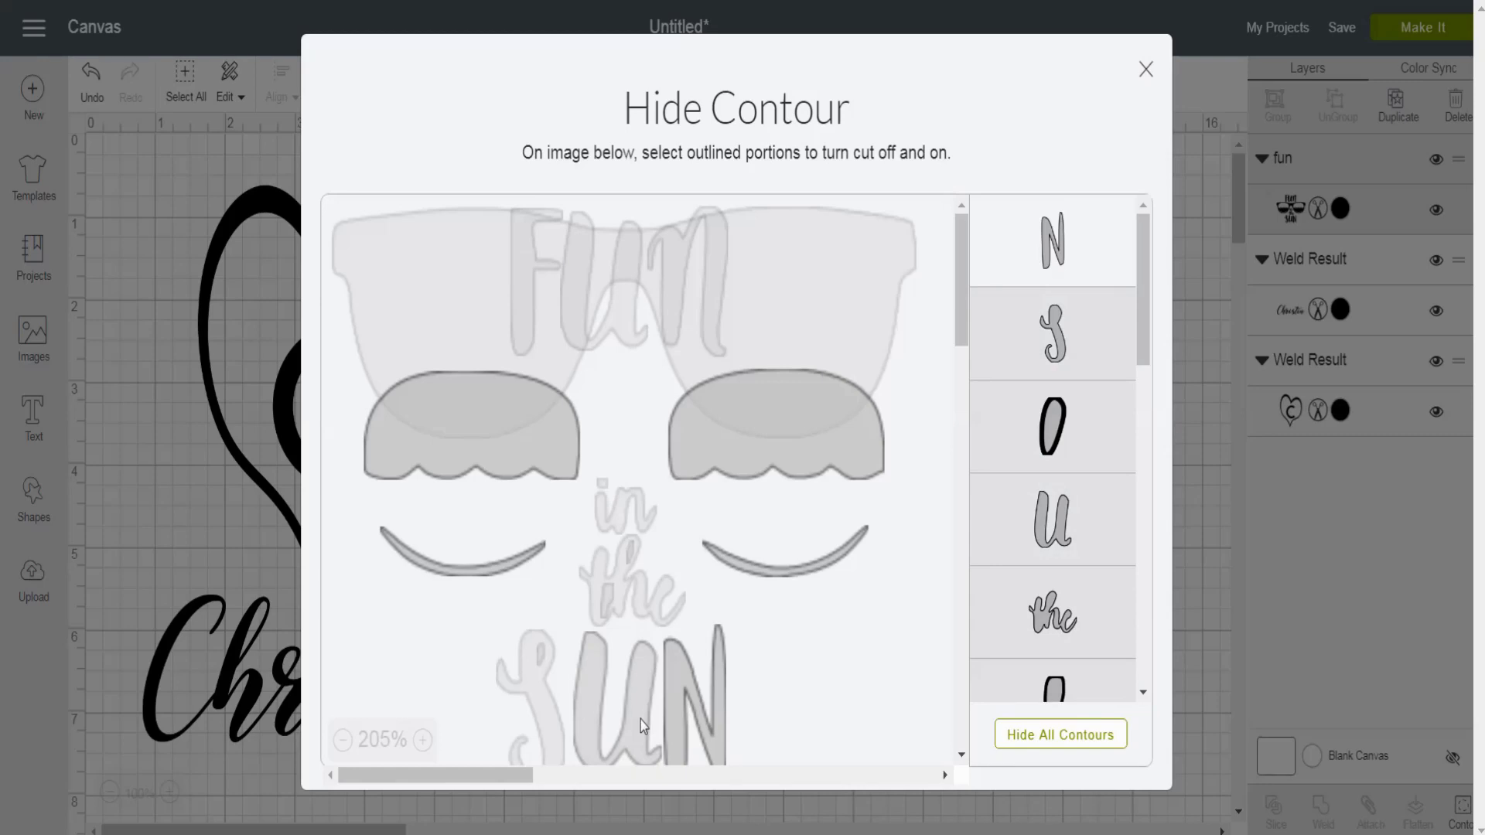
{"action": "left_click", "coordinate": [695, 700]}
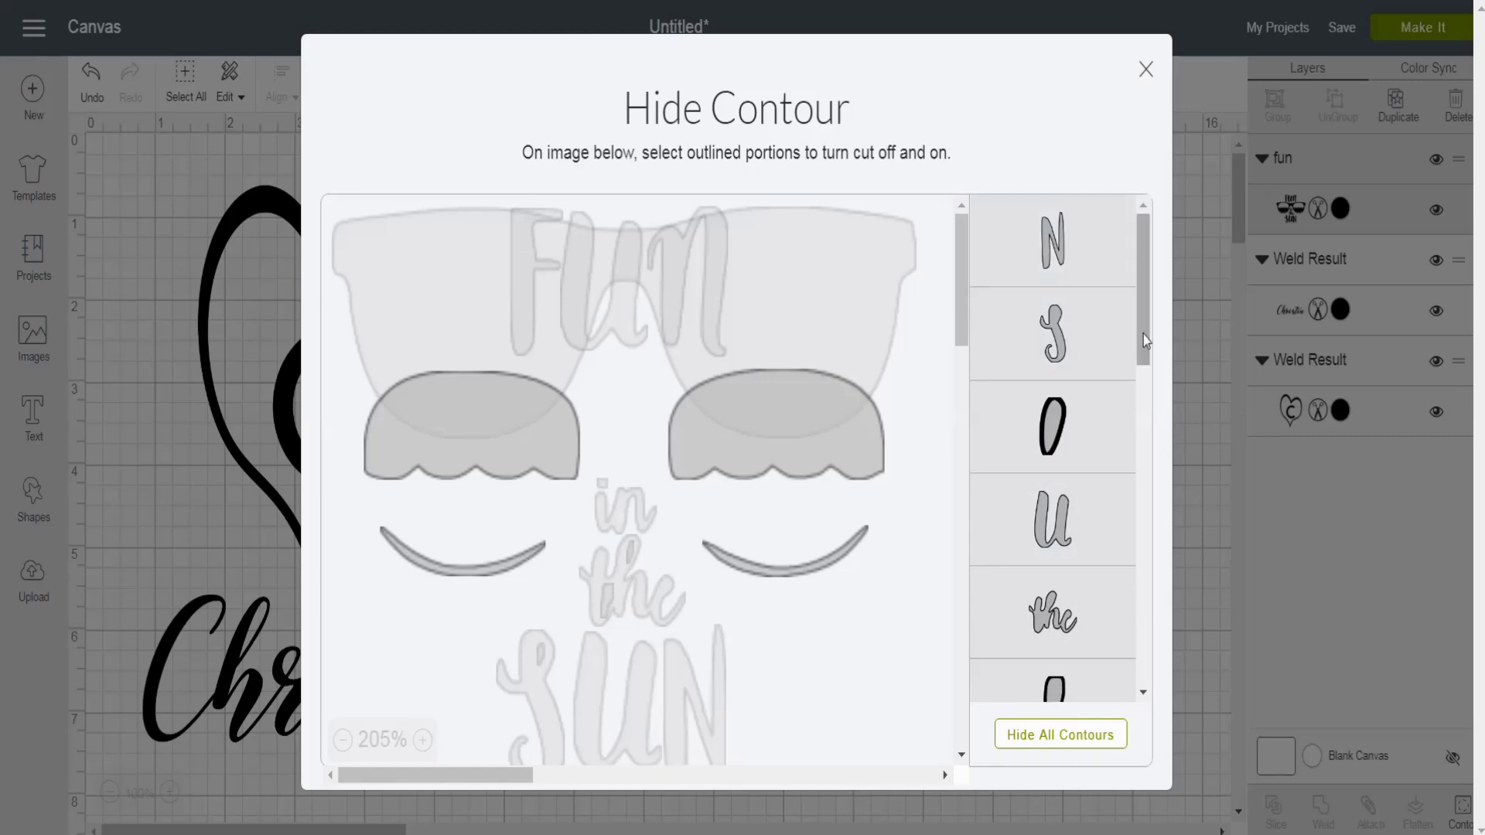
Step: Check the design on the canvas, then restore the sunglasses outline and hide the leftover "N" contour so only the glasses remain
{"action": "scroll", "coordinate": [981, 345], "scroll_direction": "down", "scroll_amount": 3}
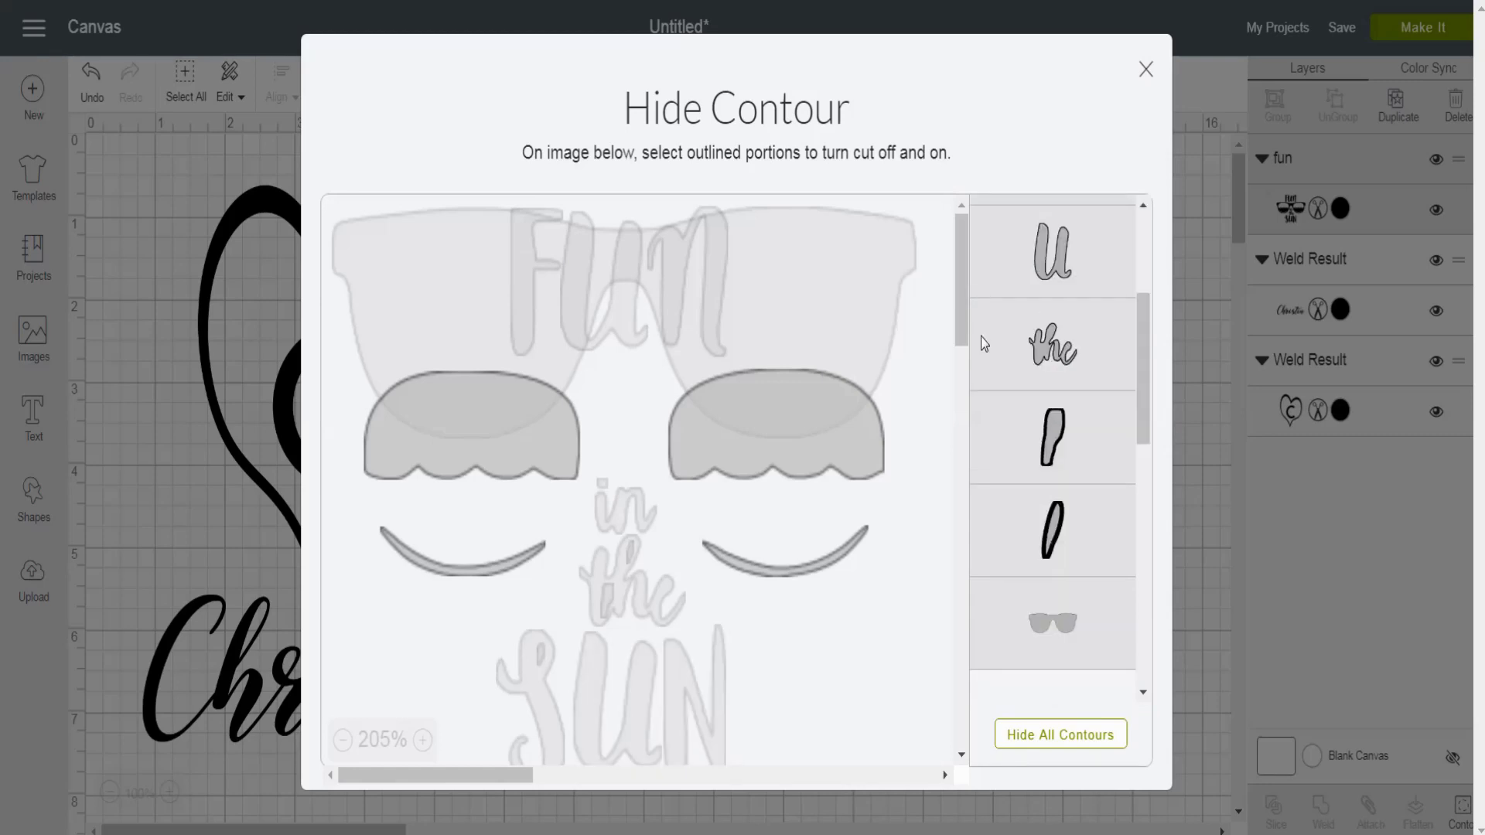
{"action": "scroll", "coordinate": [959, 345], "scroll_direction": "down", "scroll_amount": 3}
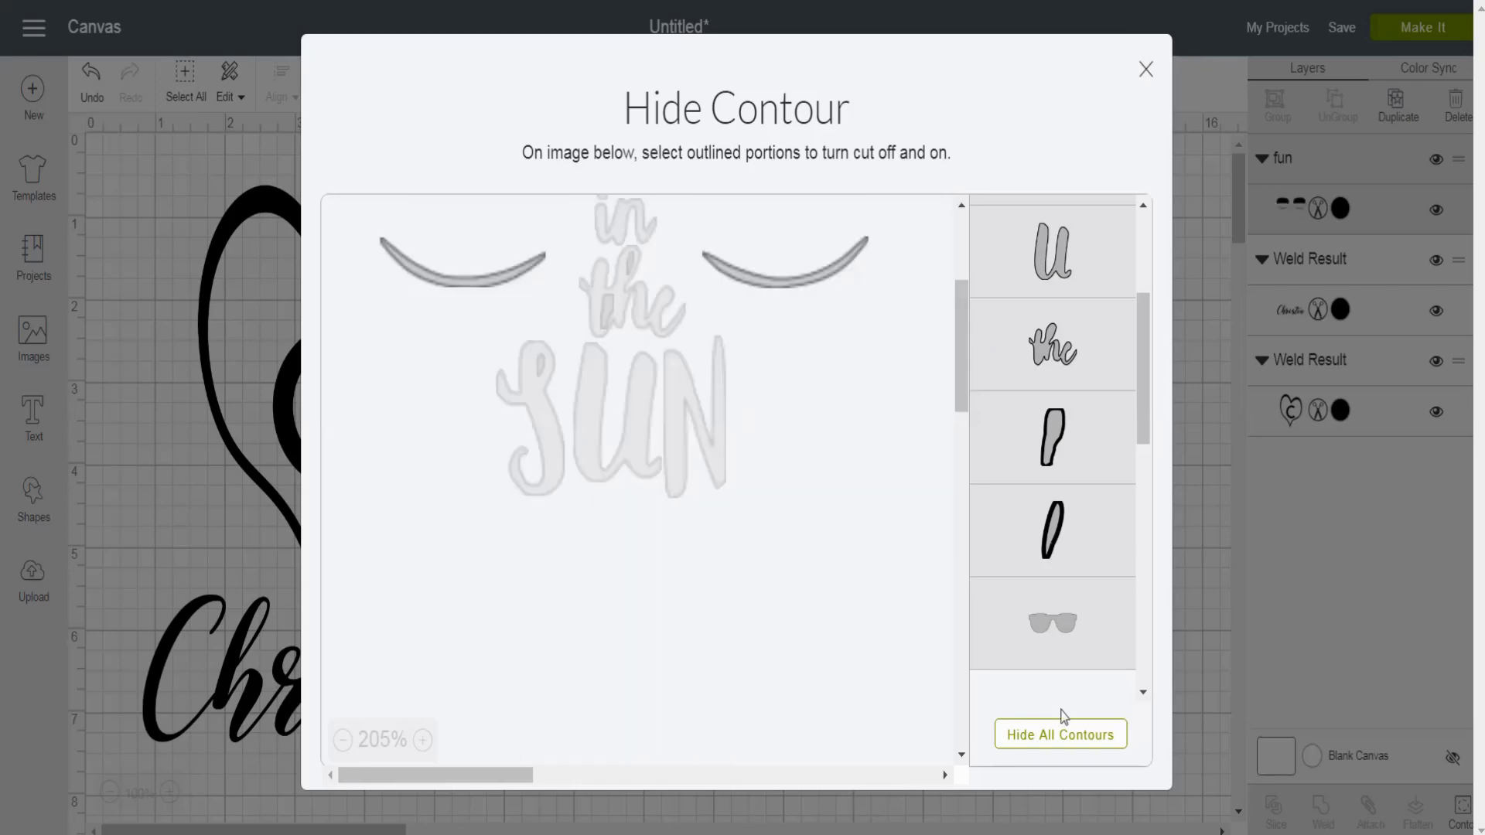
{"action": "left_click", "coordinate": [280, 582]}
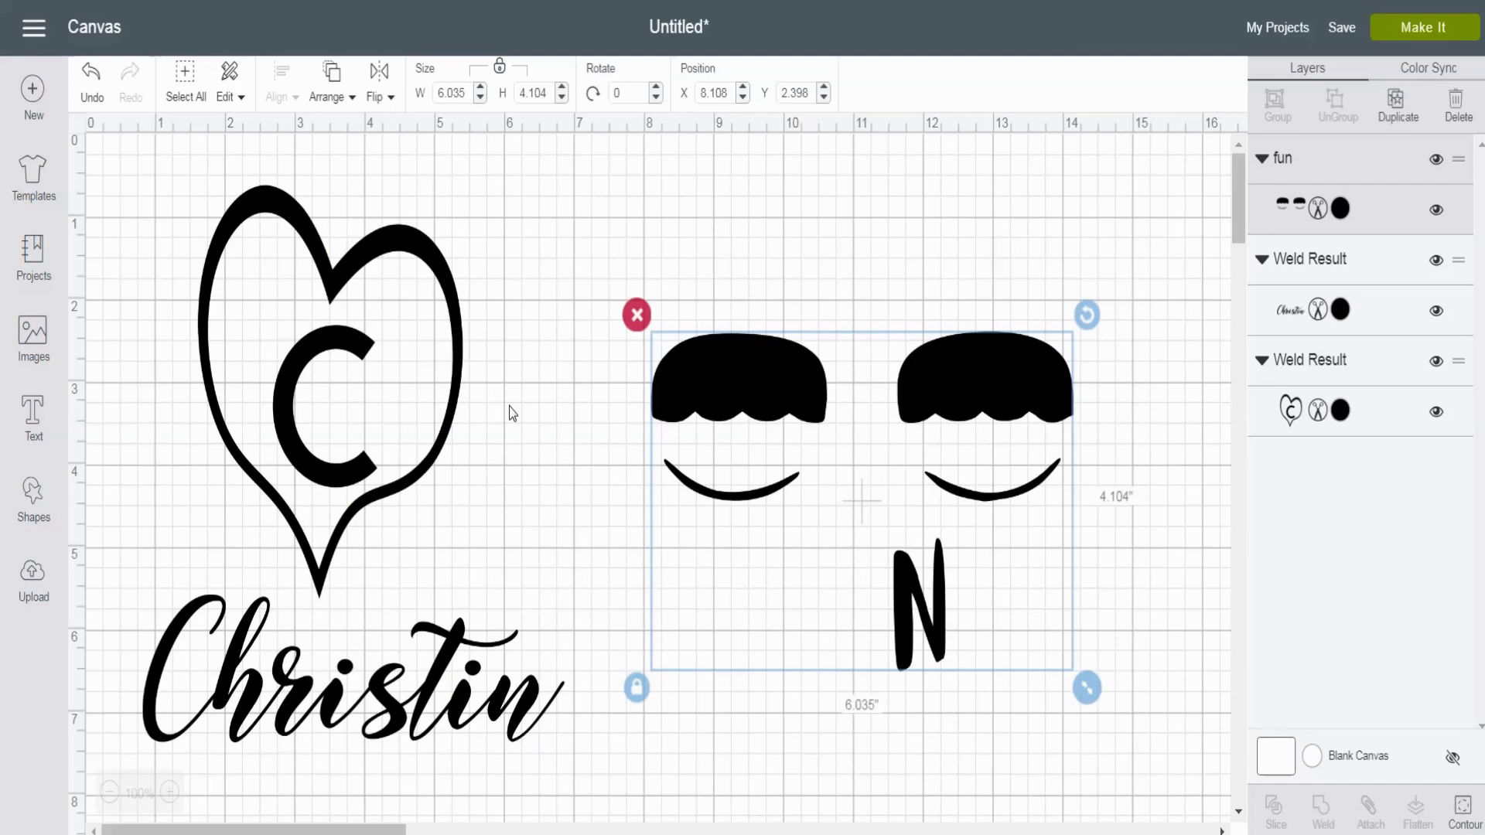
{"action": "left_click", "coordinate": [1463, 808]}
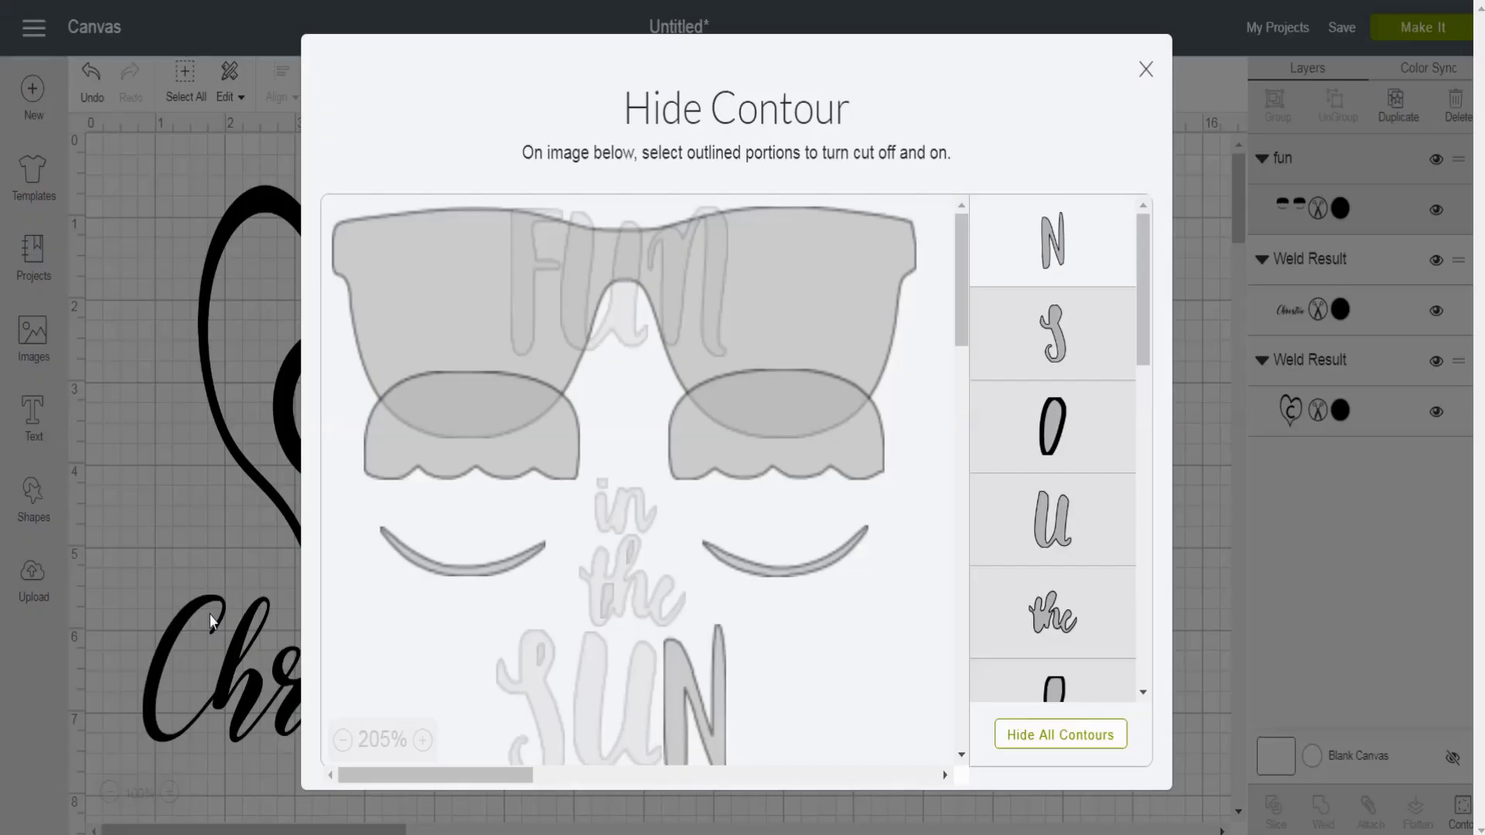
{"action": "left_click", "coordinate": [210, 621]}
{"action": "left_click", "coordinate": [1462, 808]}
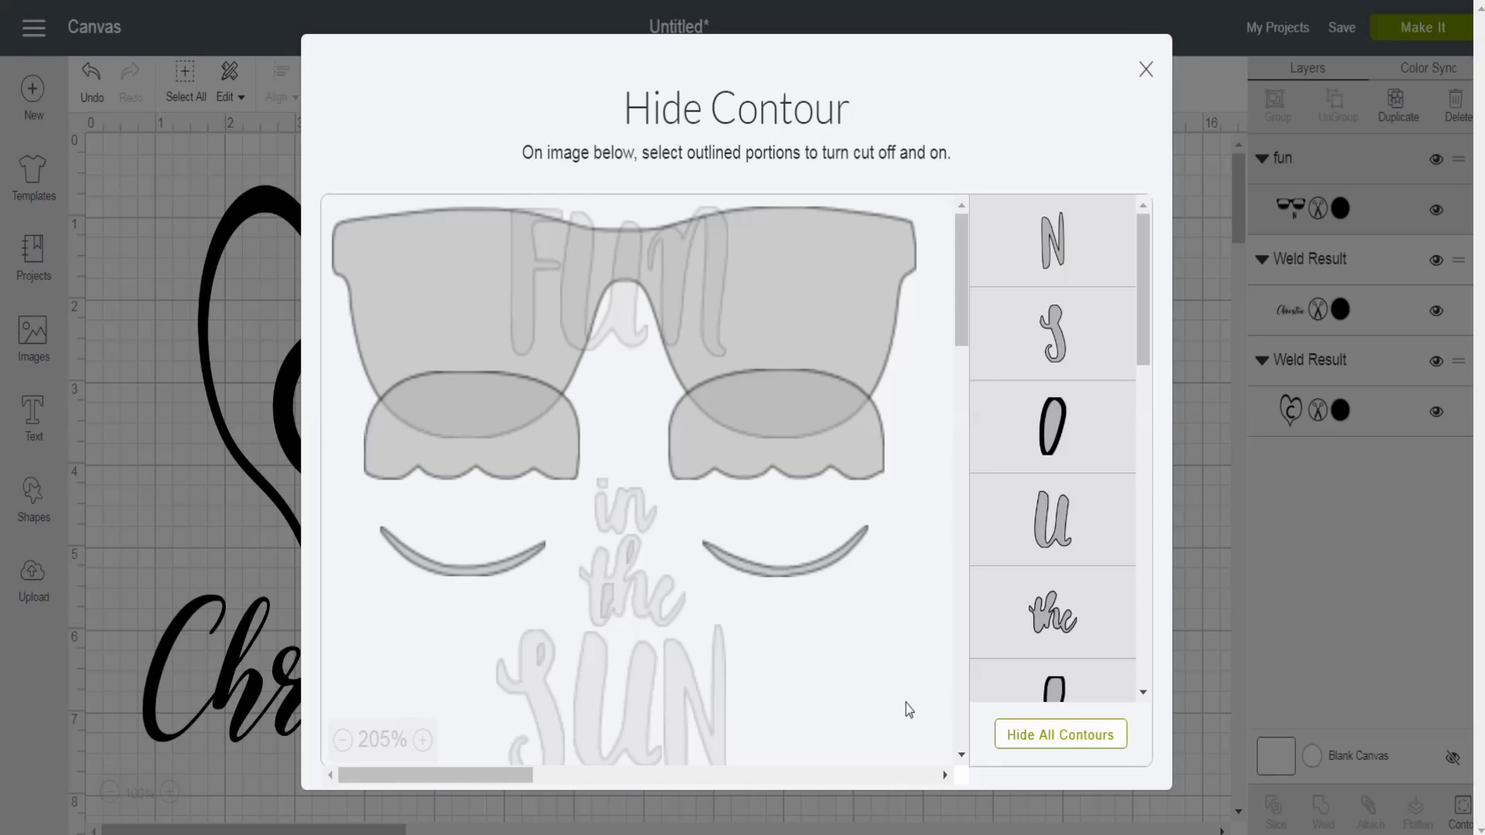
{"action": "left_click", "coordinate": [1199, 747]}
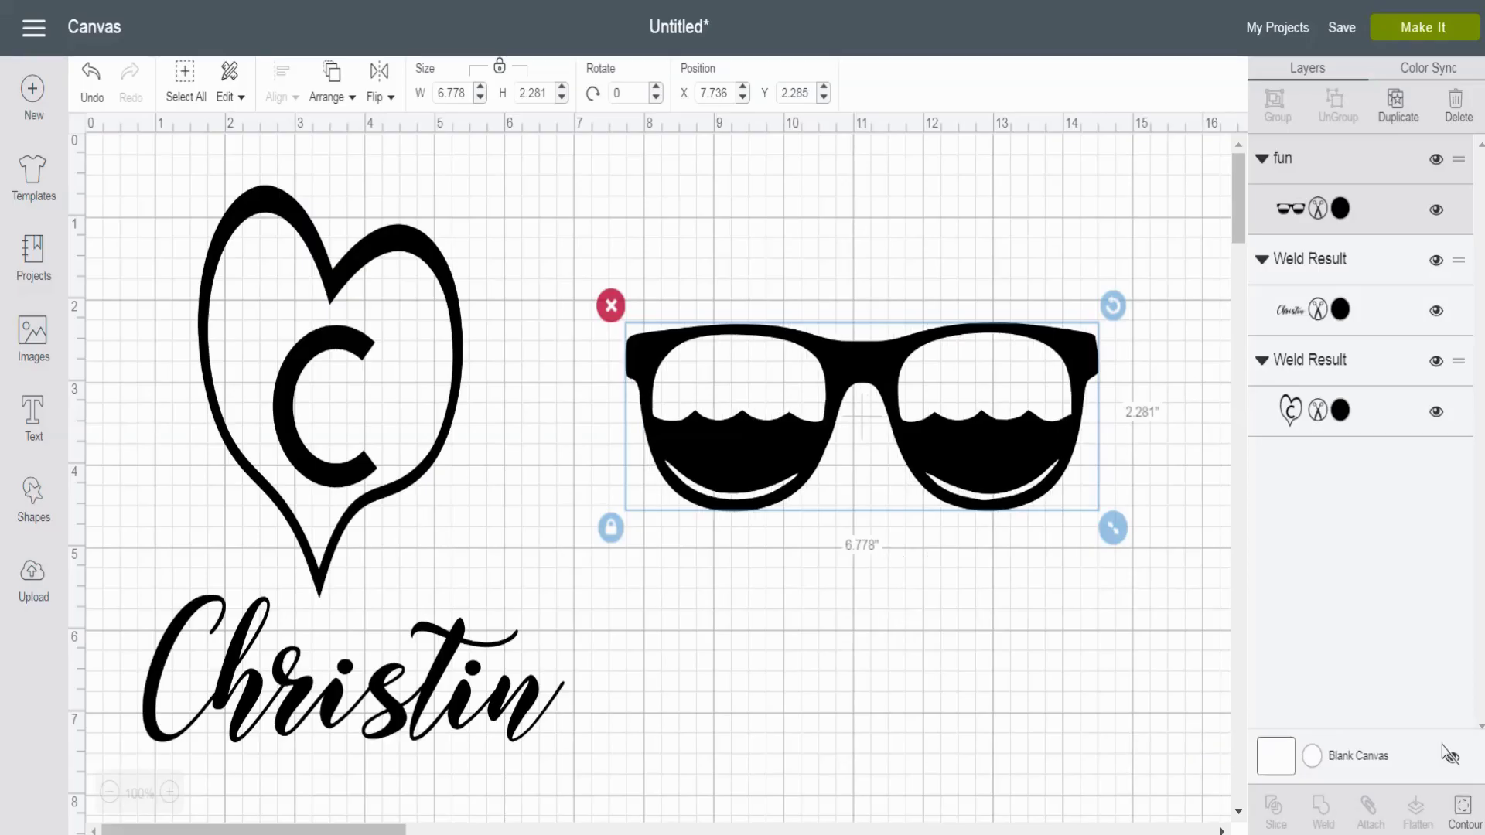
Step: Turn the contours of the letters "S", "U" and "N" back on below the sunglasses and return to the canvas
{"action": "left_click", "coordinate": [1464, 812]}
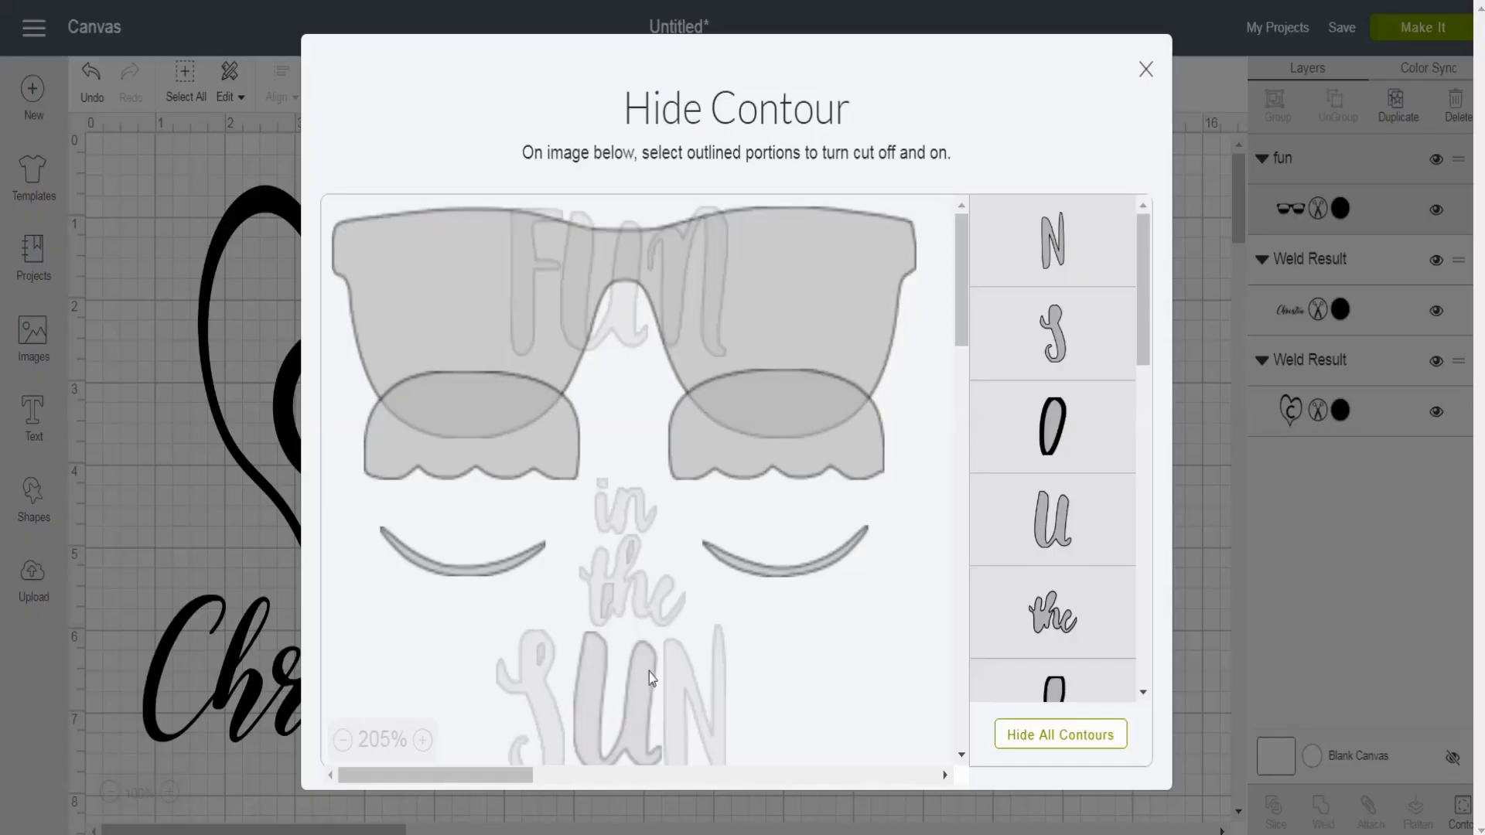
{"action": "left_click", "coordinate": [648, 672]}
{"action": "left_click", "coordinate": [540, 680]}
{"action": "left_click", "coordinate": [676, 685]}
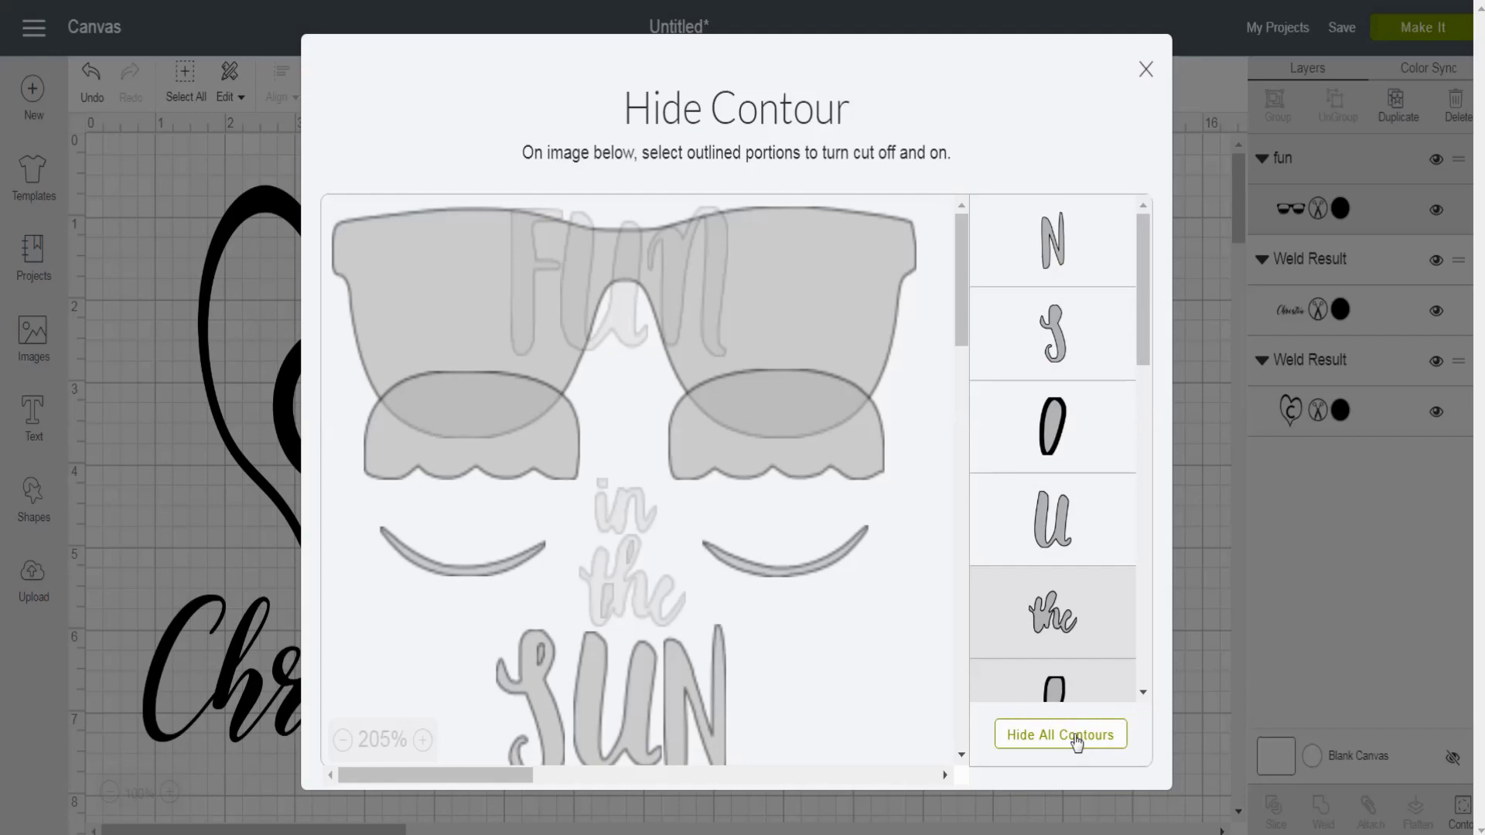
{"action": "left_click", "coordinate": [1173, 714]}
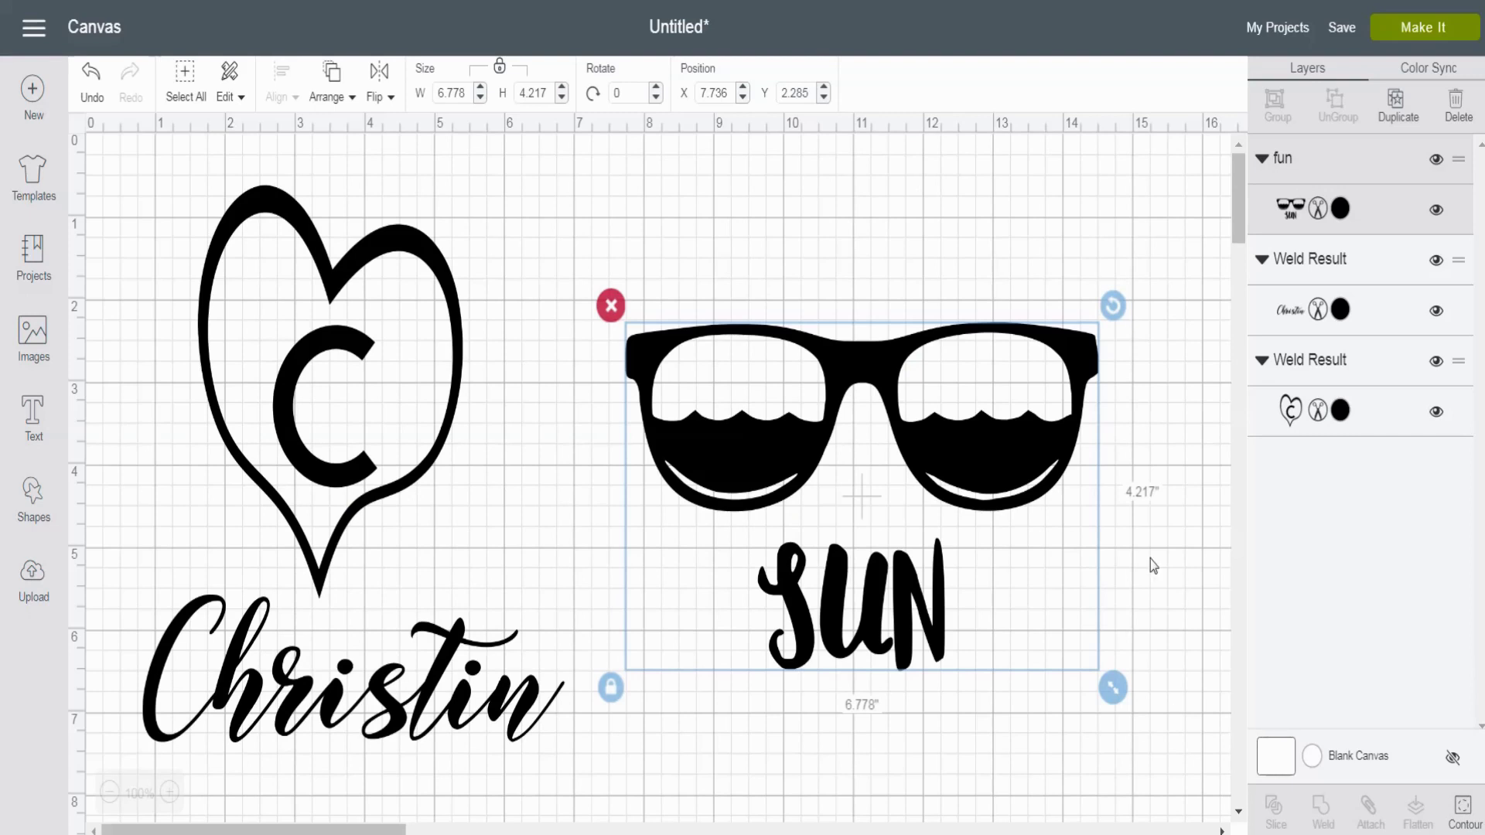
Step: Clear the canvas by deleting the sunglasses image, the welded heart and the welded name
{"action": "left_click", "coordinate": [611, 307]}
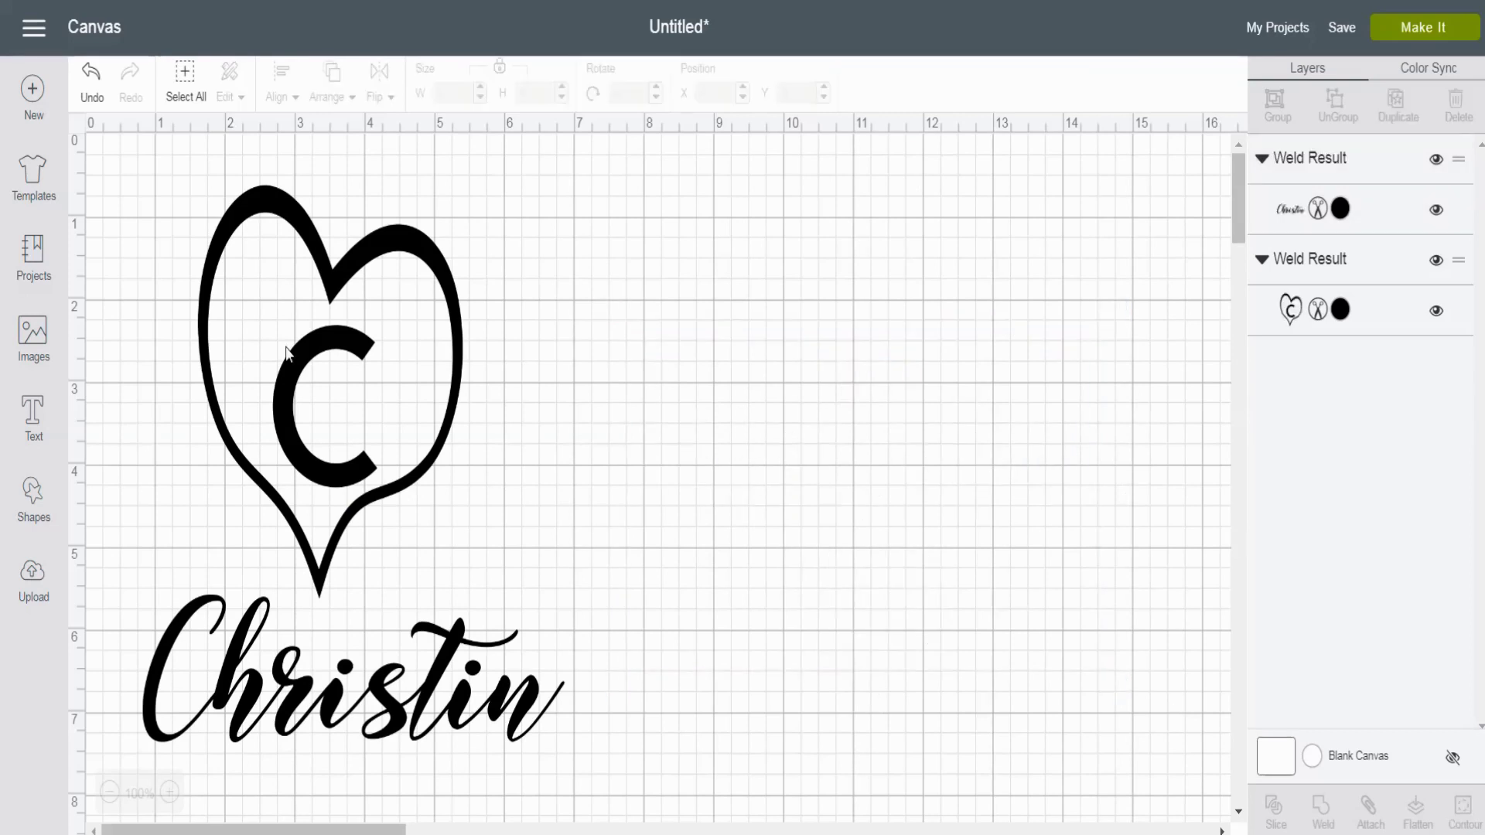
{"action": "left_click", "coordinate": [287, 352]}
{"action": "key", "text": "Delete"}
{"action": "left_click_drag", "start_coordinate": [194, 599], "coordinate": [370, 474]}
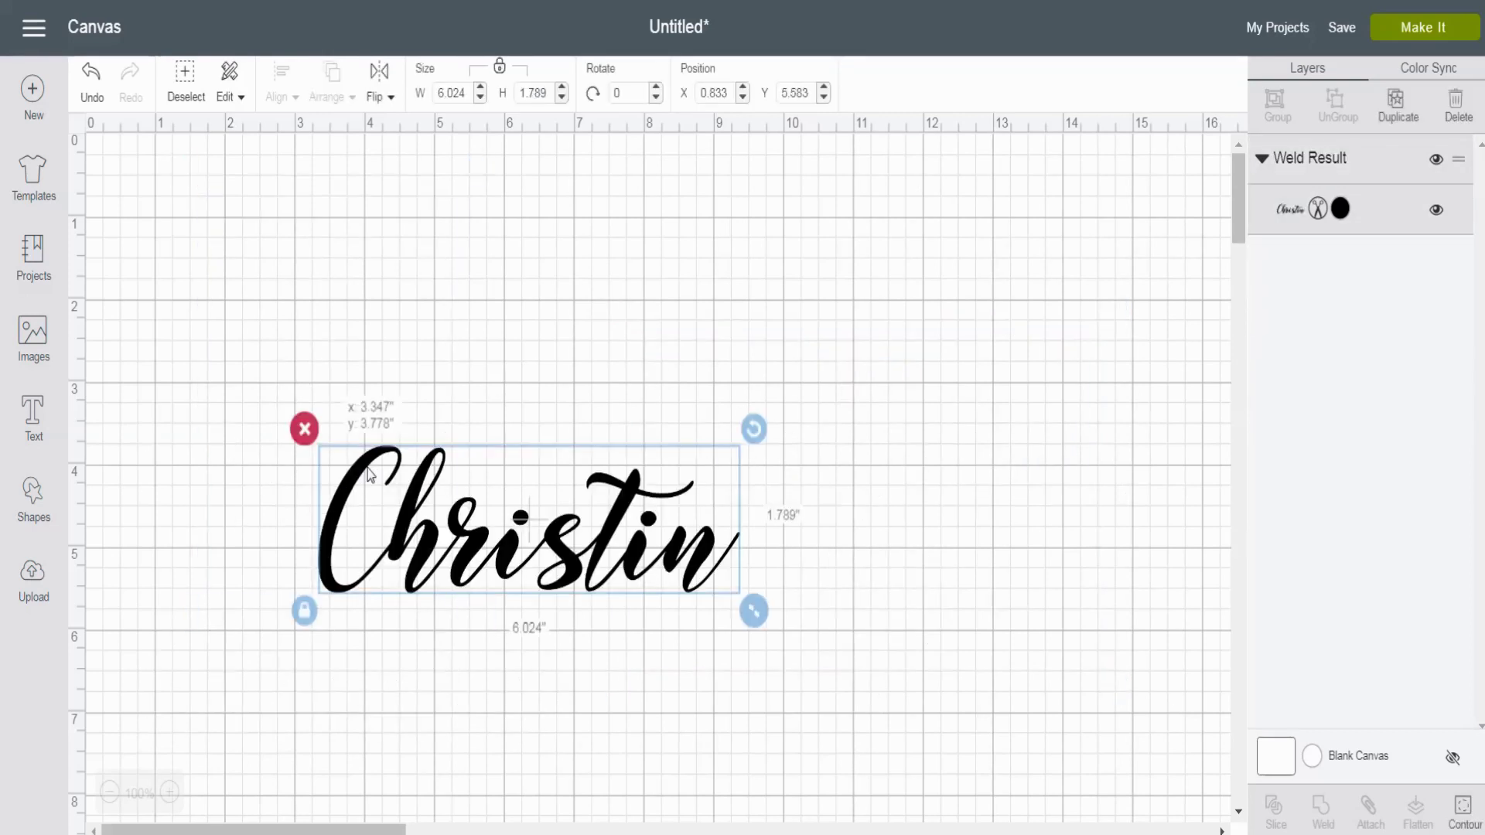
{"action": "key", "text": "Delete"}
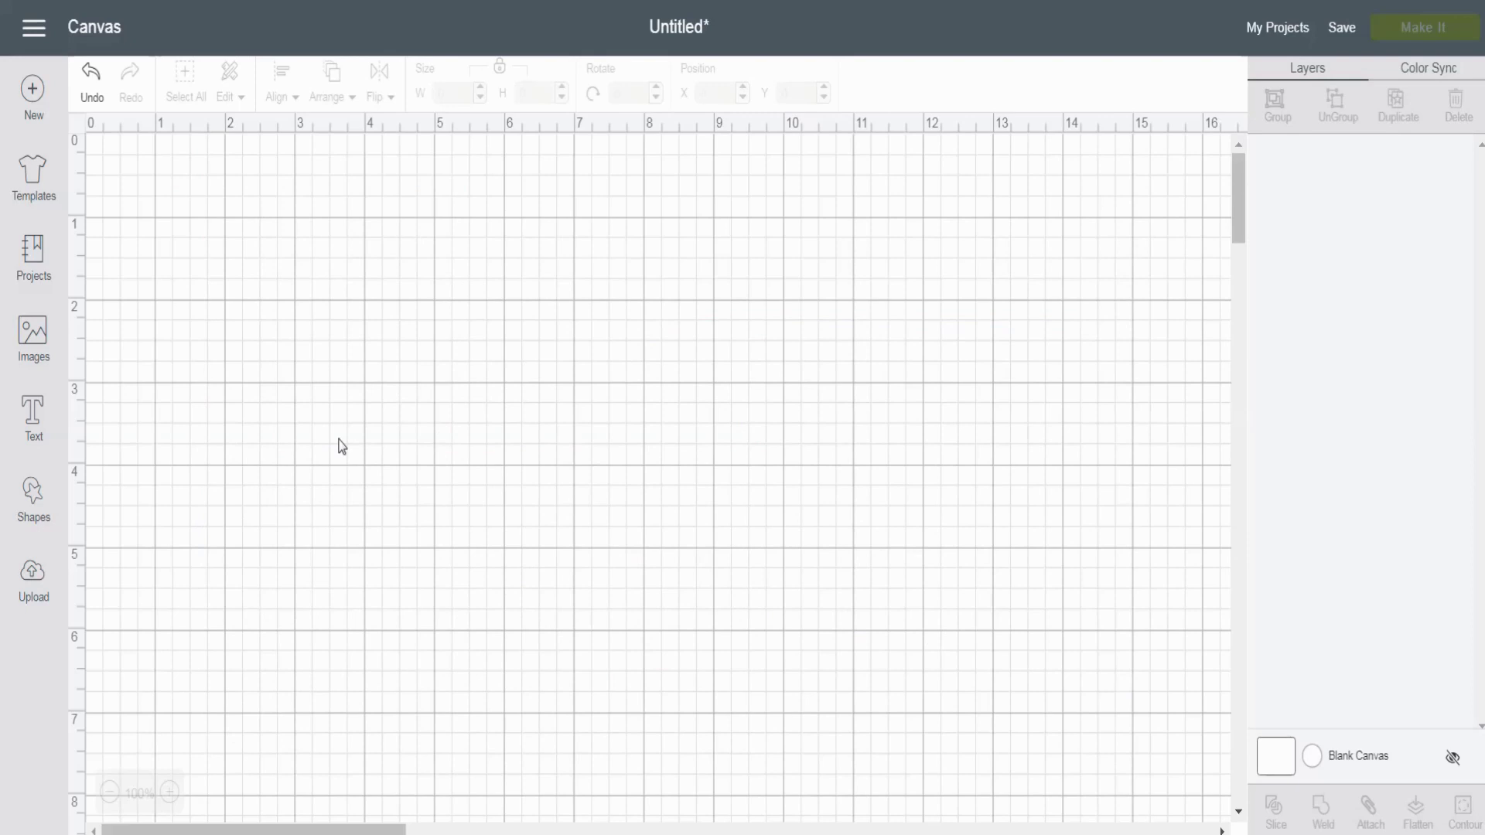